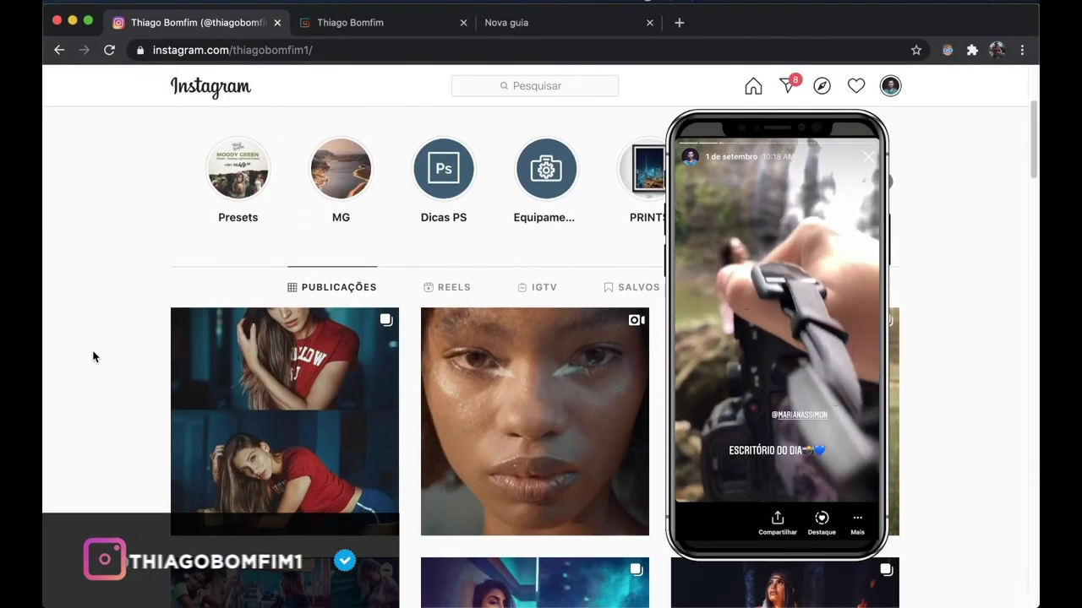
Step: Scroll through the Instagram profile's post grid to the bottom until more posts load
scroll(93, 356, down, 1)
scroll(93, 356, down, 2)
scroll(93, 356, down, 2)
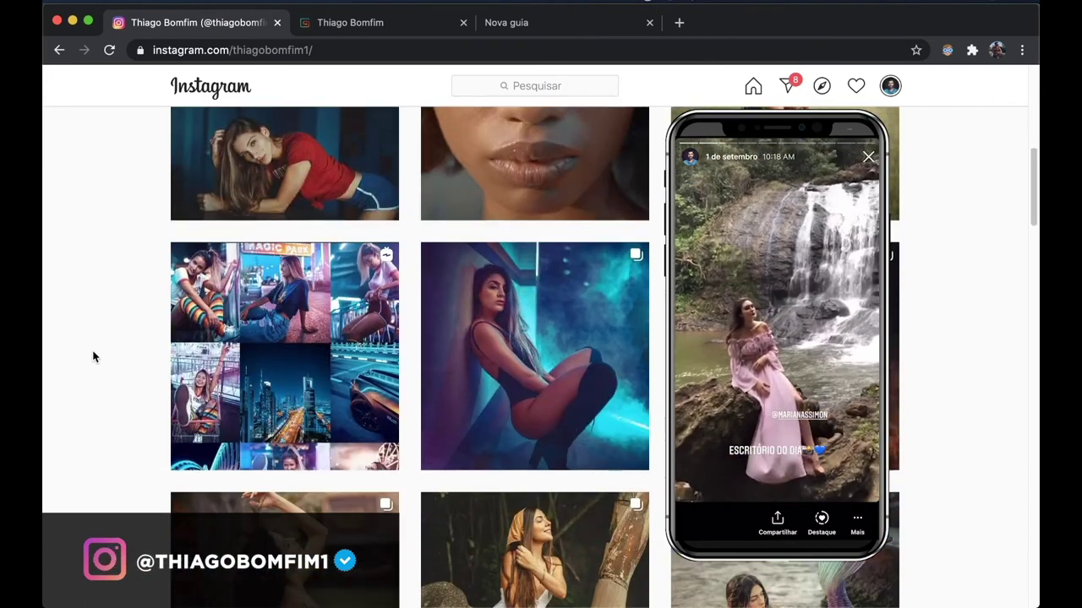
scroll(93, 355, down, 2)
scroll(93, 355, down, 2)
scroll(93, 356, up, 4)
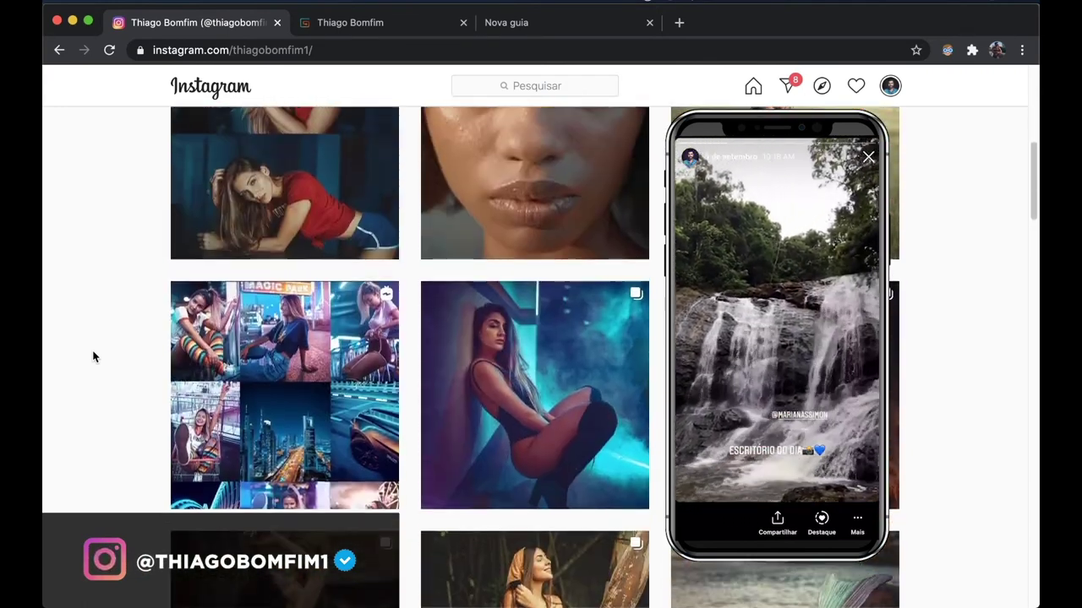
scroll(93, 356, up, 1)
scroll(93, 356, up, 3)
scroll(93, 356, down, 2)
scroll(93, 356, down, 2)
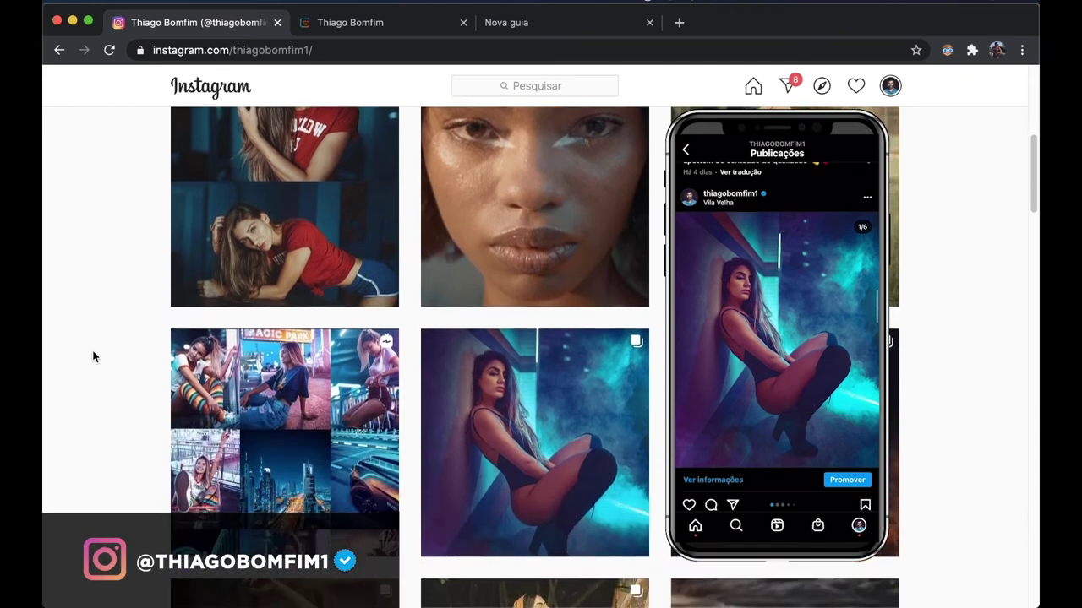
scroll(93, 356, down, 4)
scroll(93, 356, down, 2)
scroll(93, 356, down, 3)
scroll(93, 356, down, 3)
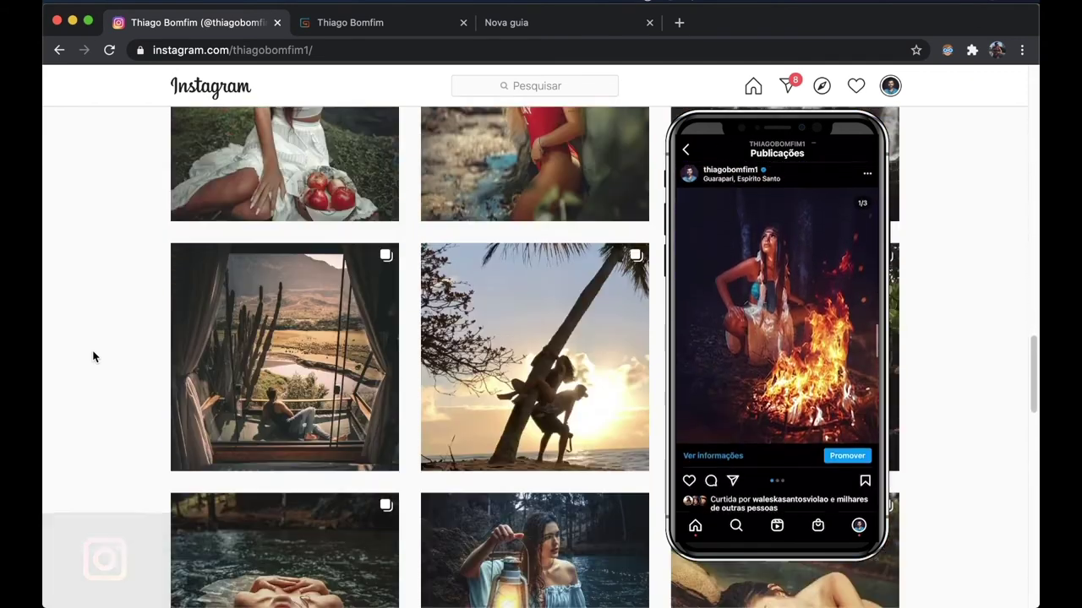
scroll(93, 356, down, 4)
scroll(93, 356, down, 3)
scroll(93, 356, down, 3)
scroll(93, 355, down, 3)
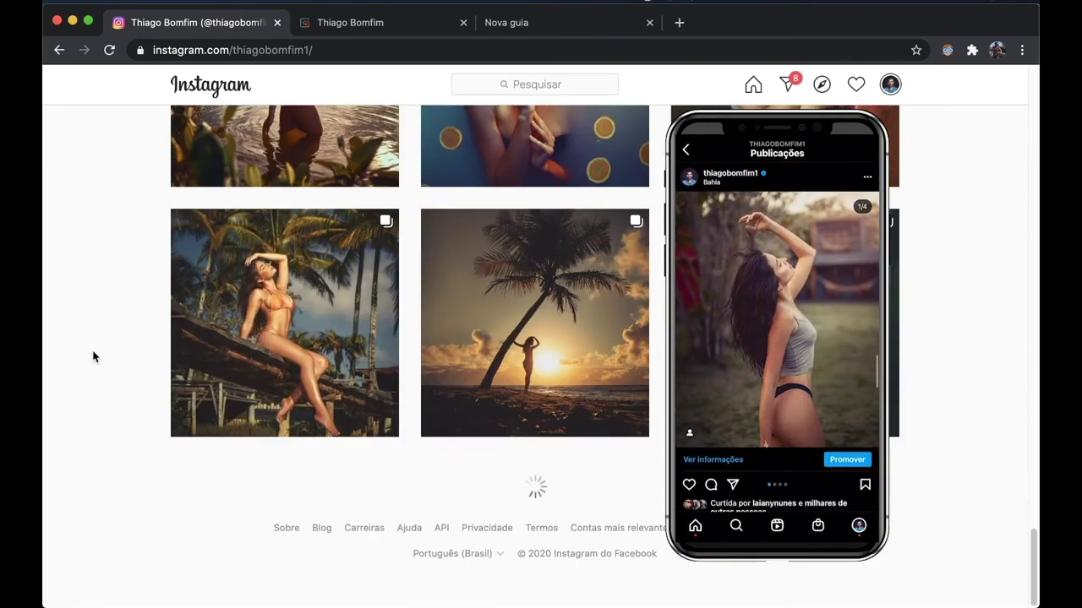
scroll(93, 356, down, 2)
scroll(93, 355, down, 2)
scroll(93, 356, down, 3)
scroll(93, 356, down, 2)
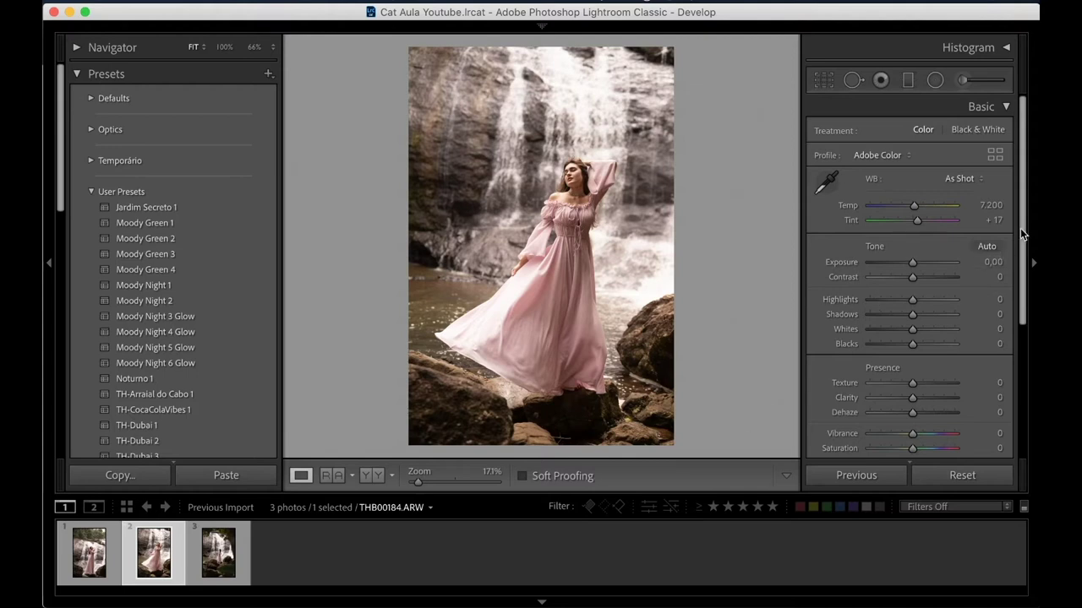
Step: Crop the waterfall portrait to 4 x 5 / 8 x 10, framing the woman more tightly
mouse_move(1026, 228)
mouse_down()
mouse_move(1029, 265)
mouse_move(1033, 144)
mouse_up()
click(825, 85)
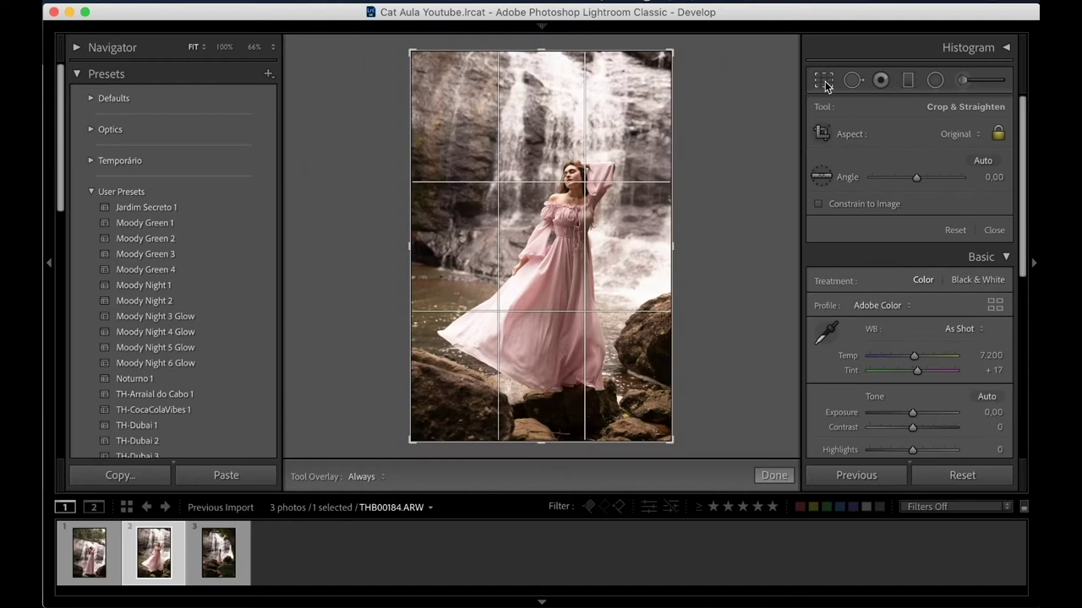
click(957, 136)
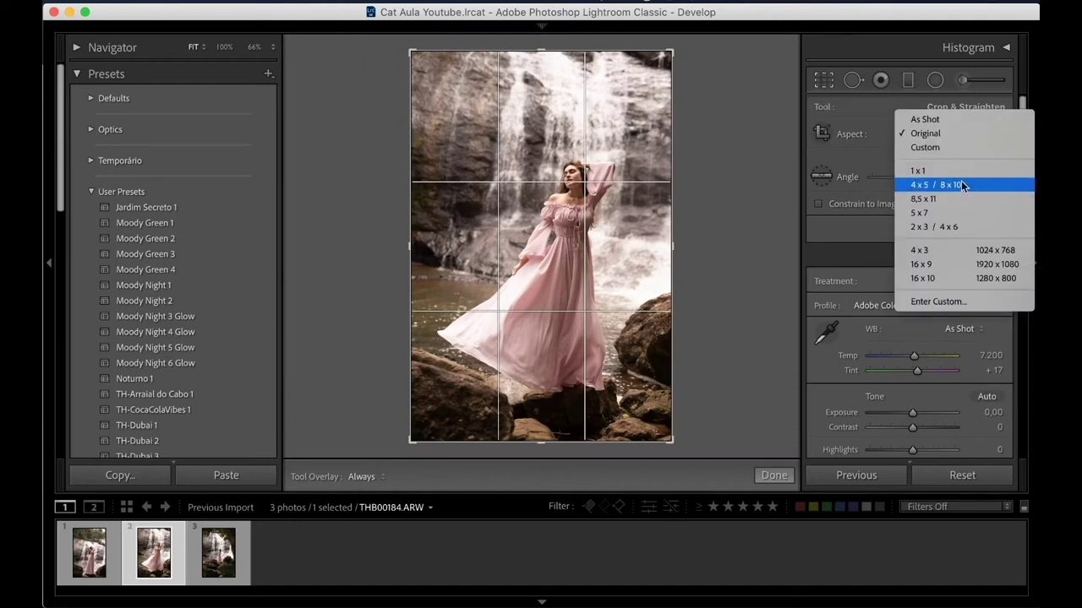
click(961, 184)
drag(597, 198, 598, 191)
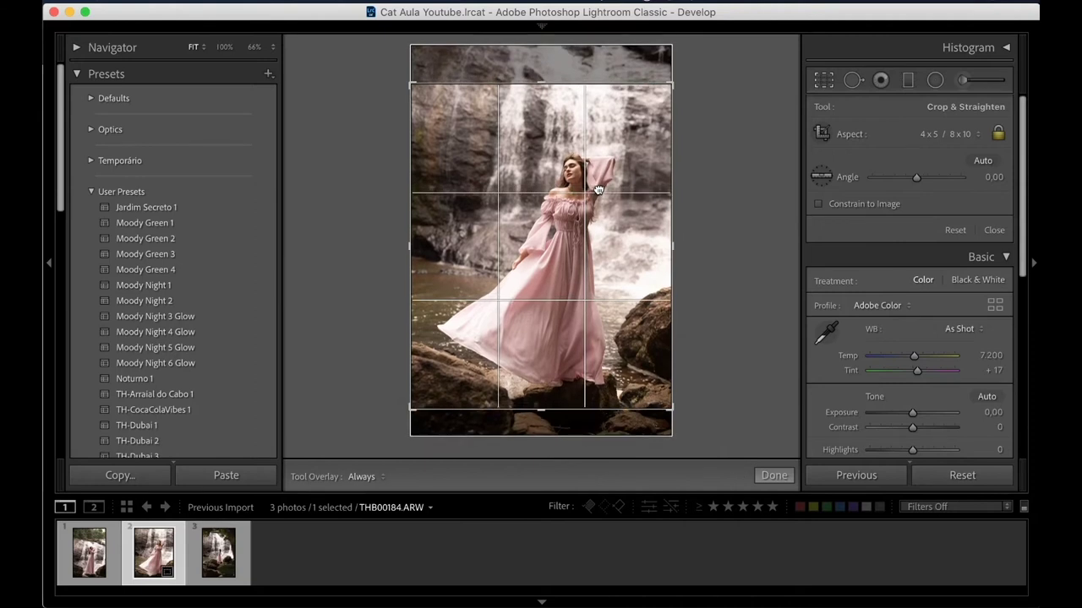
drag(412, 84, 425, 103)
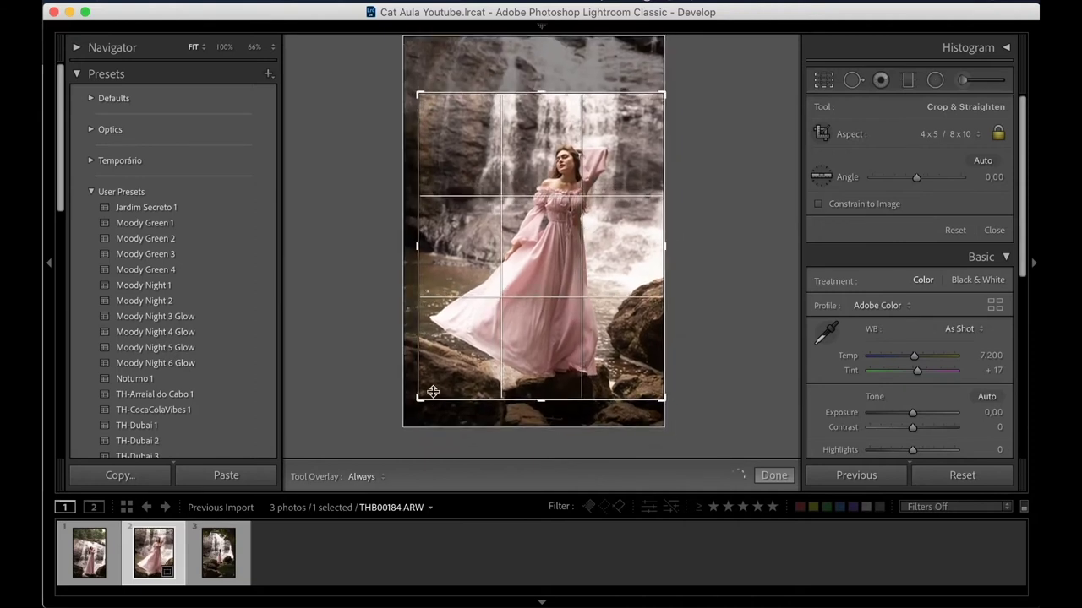
drag(420, 397, 415, 403)
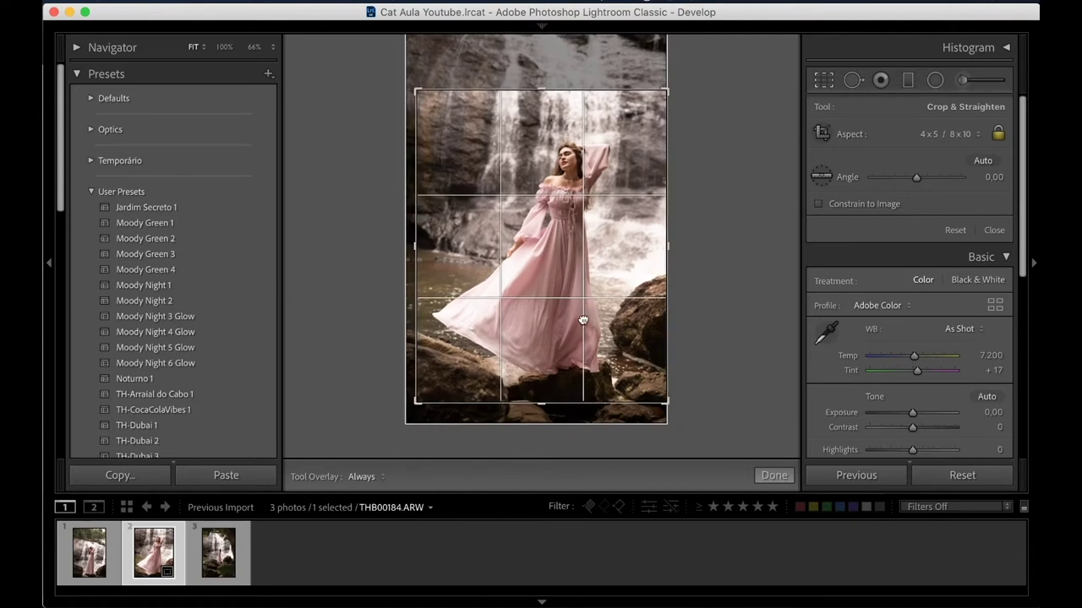
drag(579, 325, 582, 306)
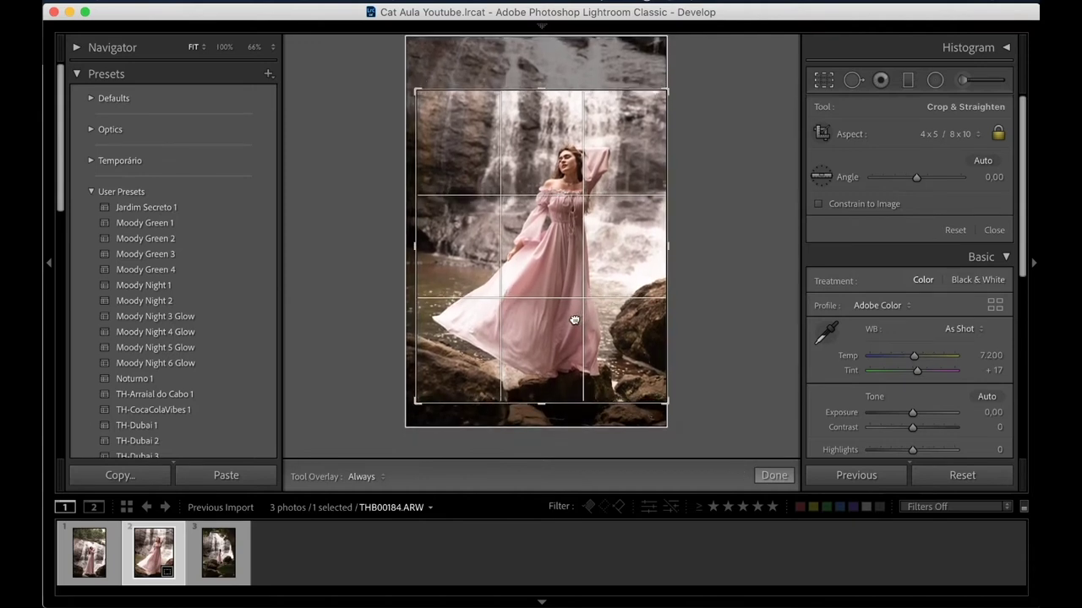
key(Return)
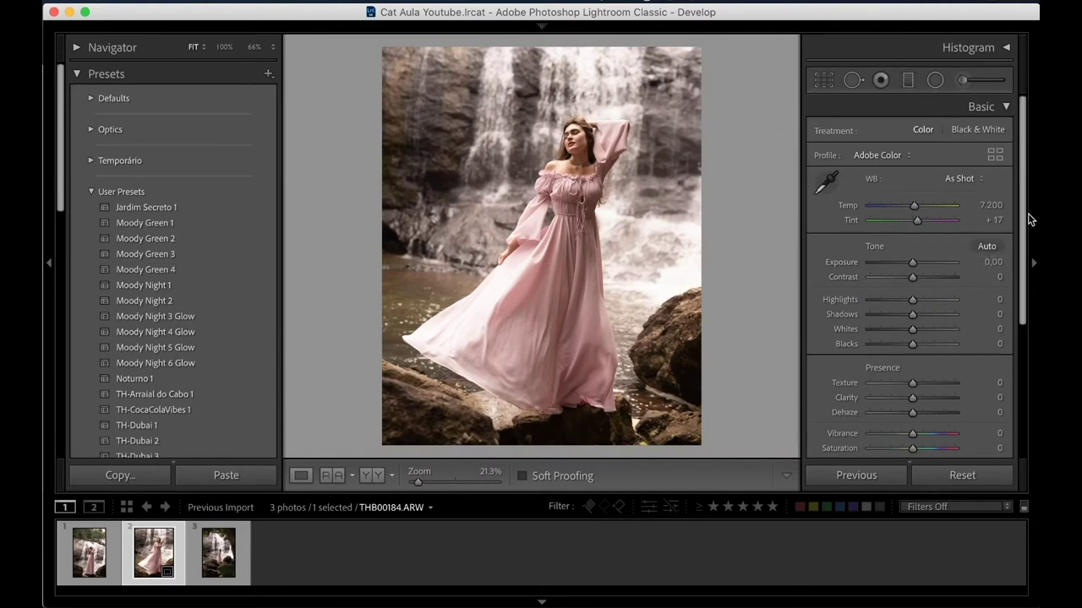
Step: Set Exposure -0.20, Contrast -9, Highlights -72, Shadows +18, Whites +13, Blacks +3
scroll(1020, 231, down, 2)
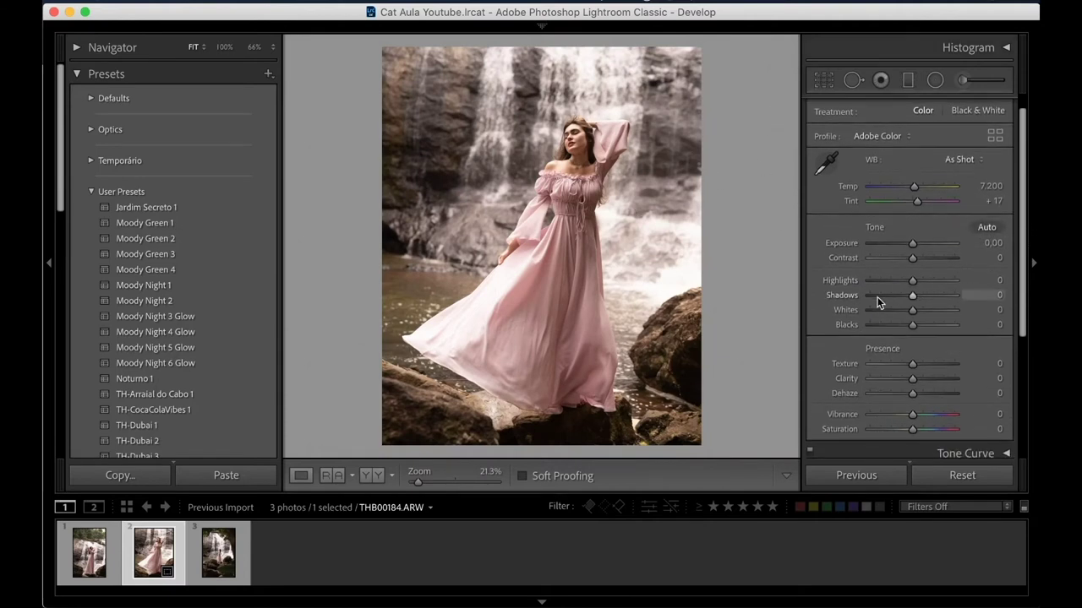
scroll(1022, 174, up, 2)
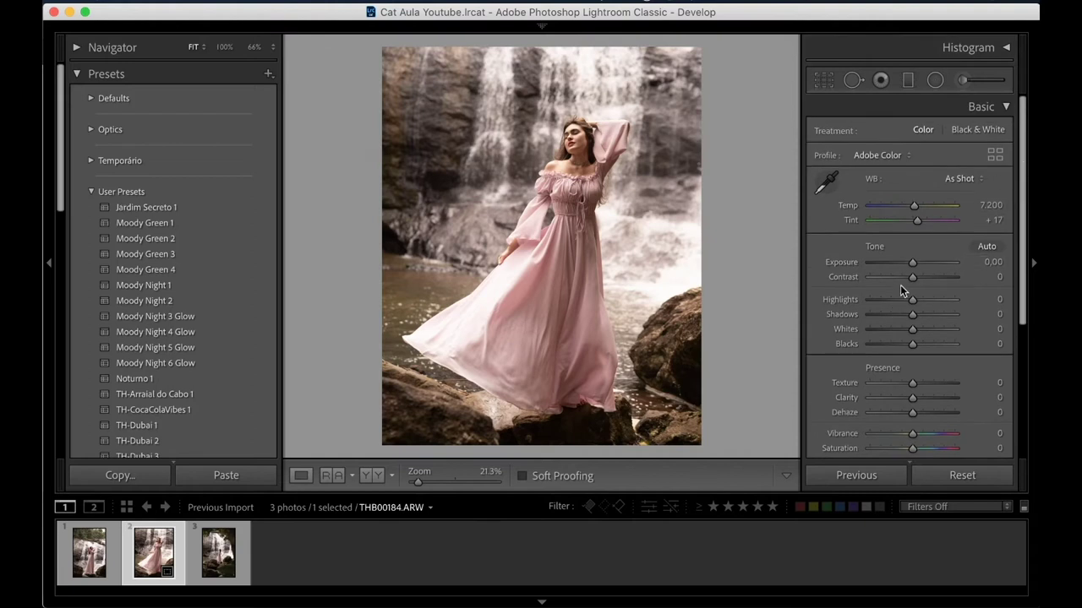
mouse_move(912, 299)
mouse_down()
mouse_move(917, 316)
mouse_move(903, 302)
mouse_move(858, 305)
mouse_move(881, 302)
mouse_up()
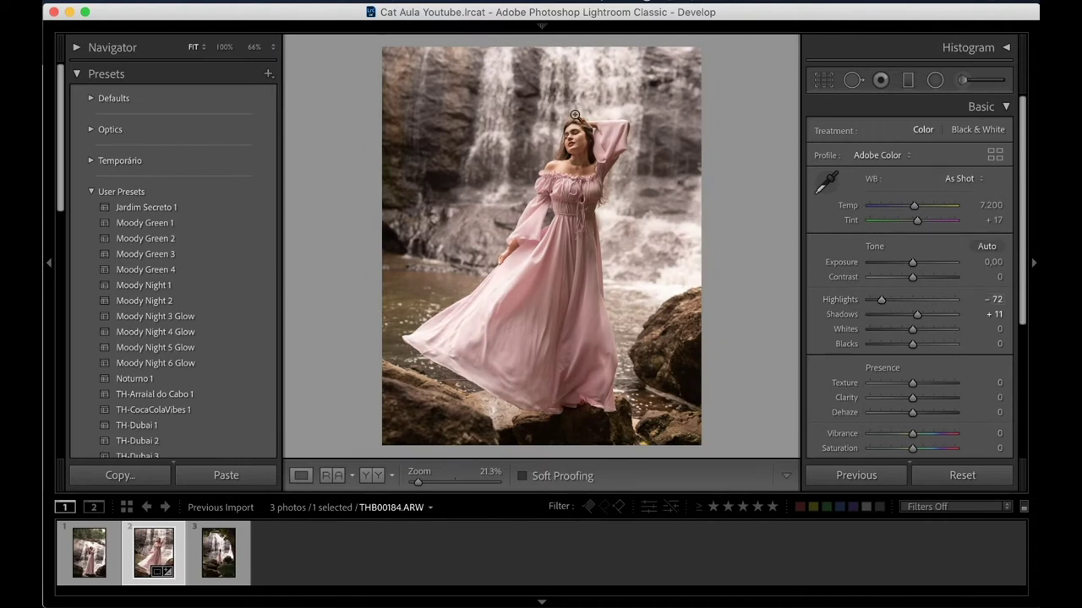
drag(882, 302, 881, 302)
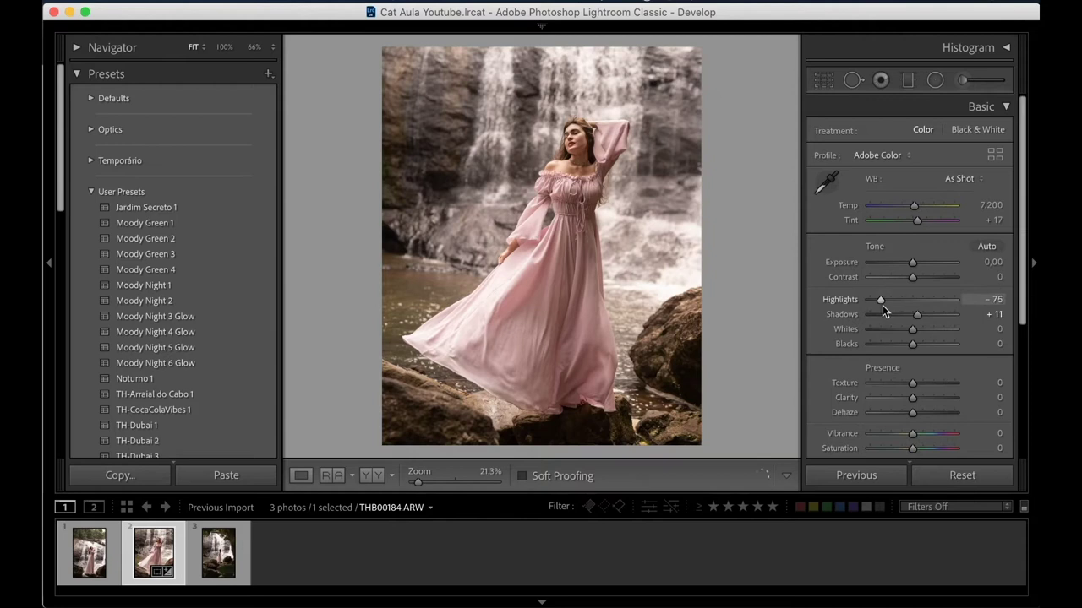
drag(913, 344, 919, 314)
drag(913, 277, 910, 264)
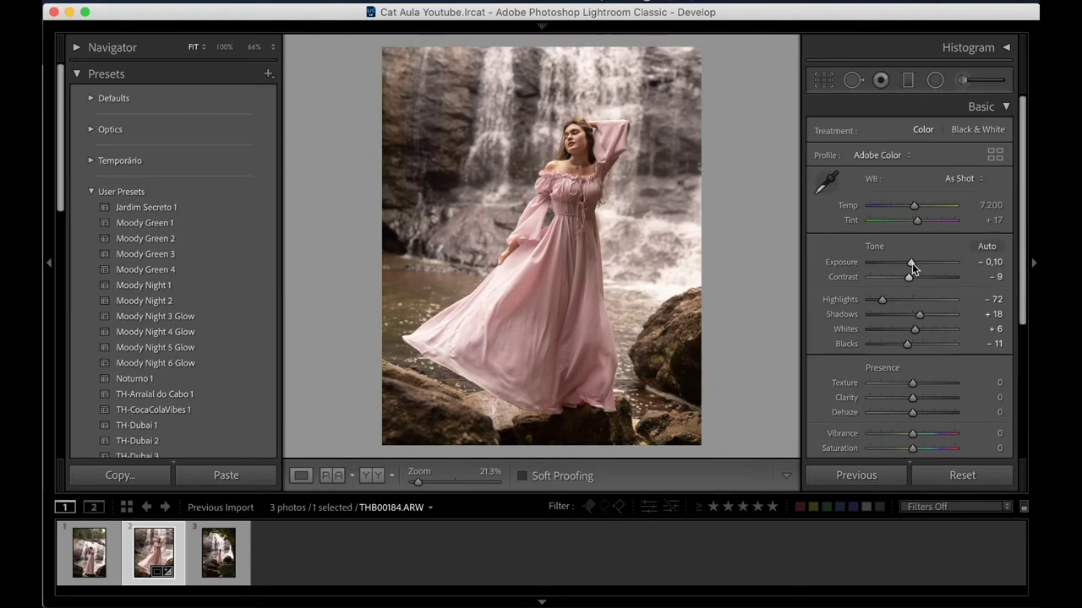
drag(914, 330, 914, 344)
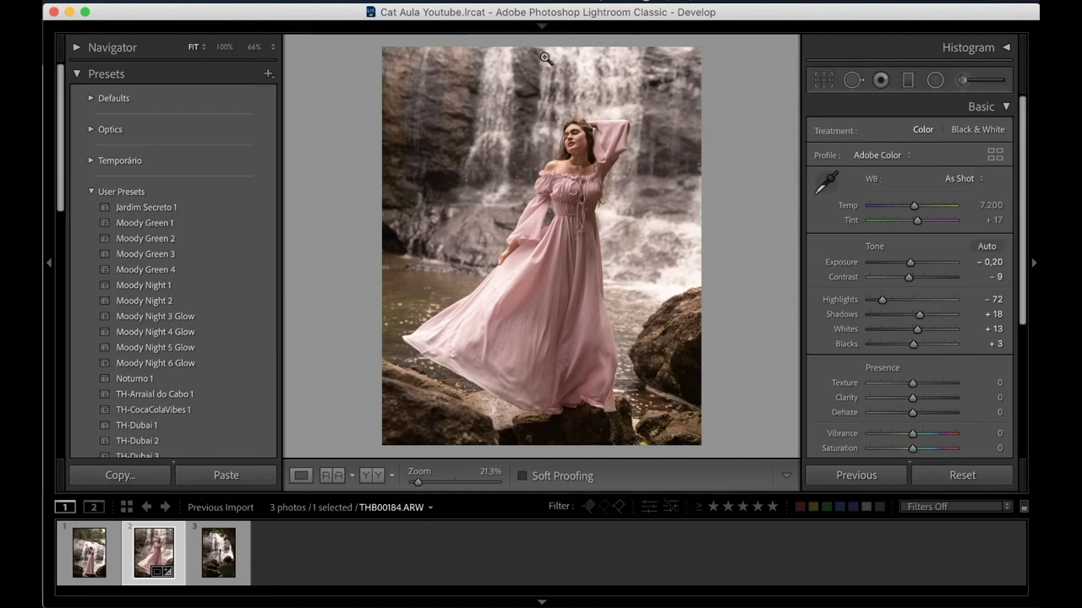
key(F5)
Step: Draw a new radial filter around the woman's head
click(935, 80)
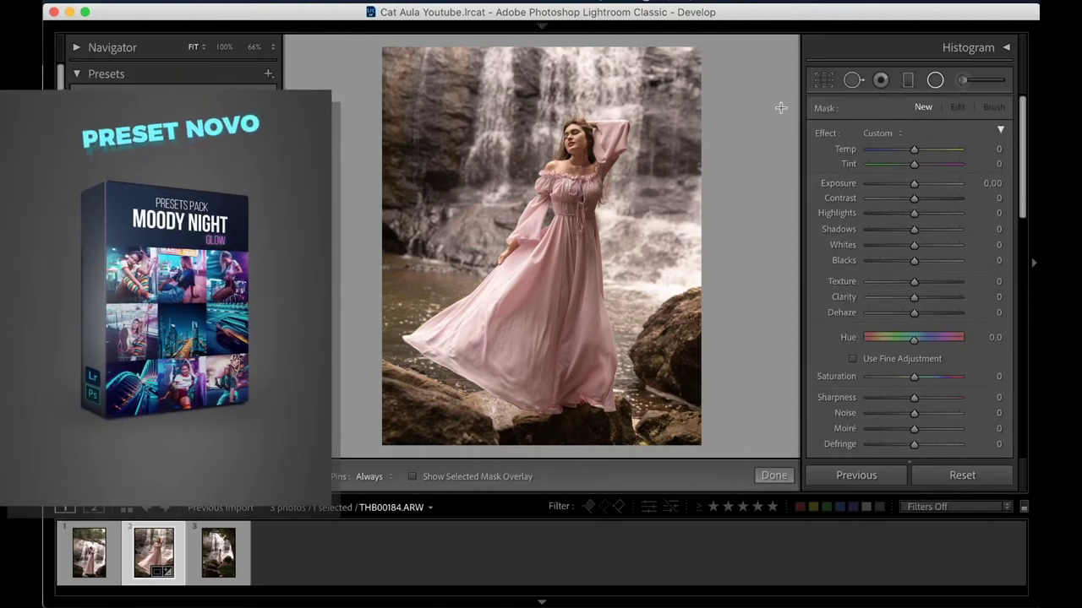
drag(552, 165, 679, 300)
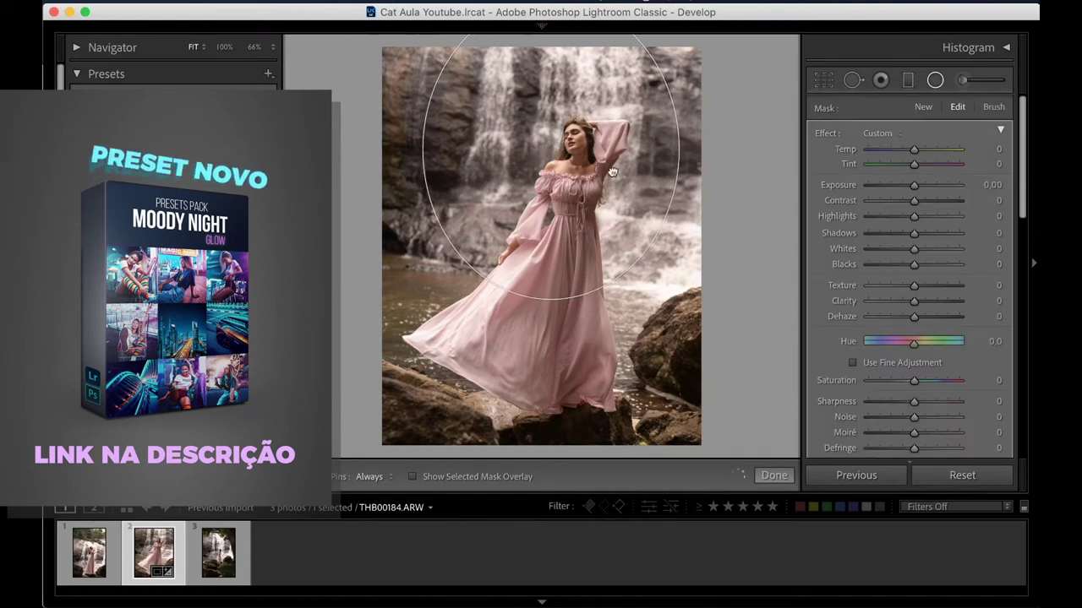
scroll(970, 240, down, 5)
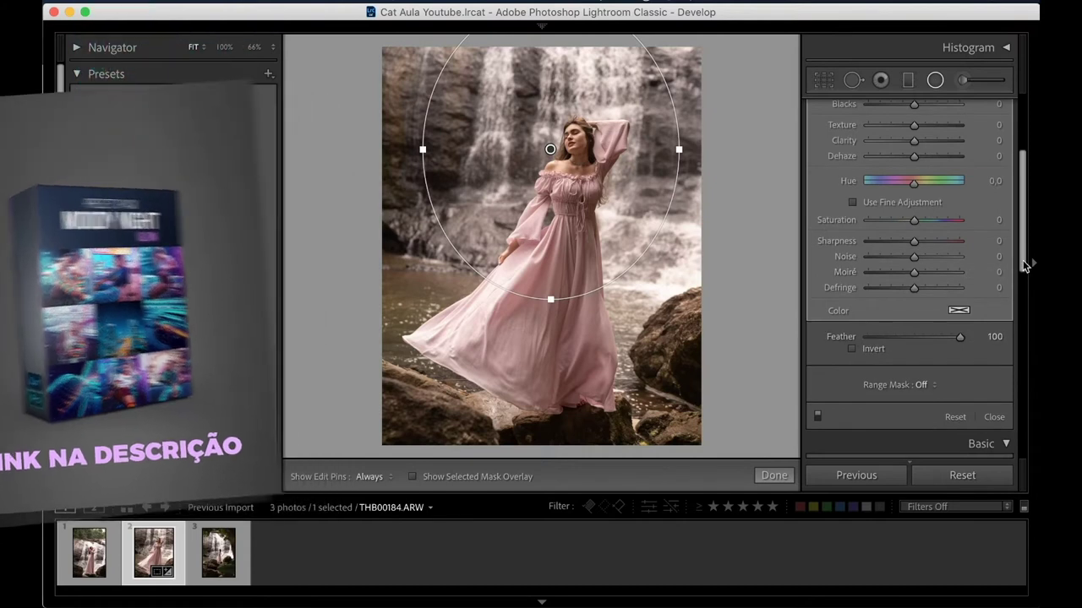
drag(1027, 262, 1019, 168)
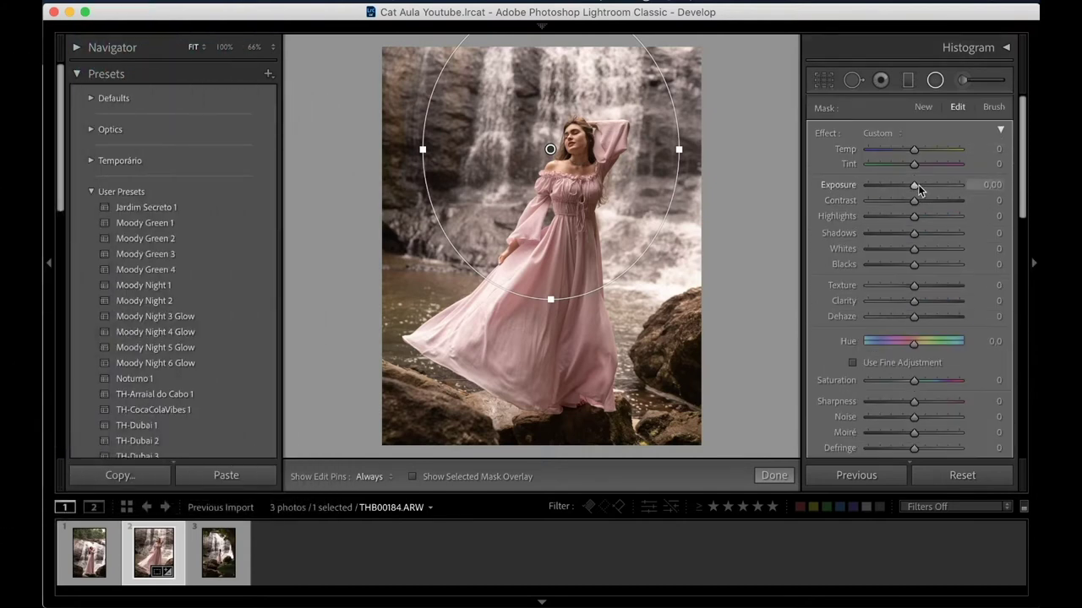
drag(915, 187, 849, 194)
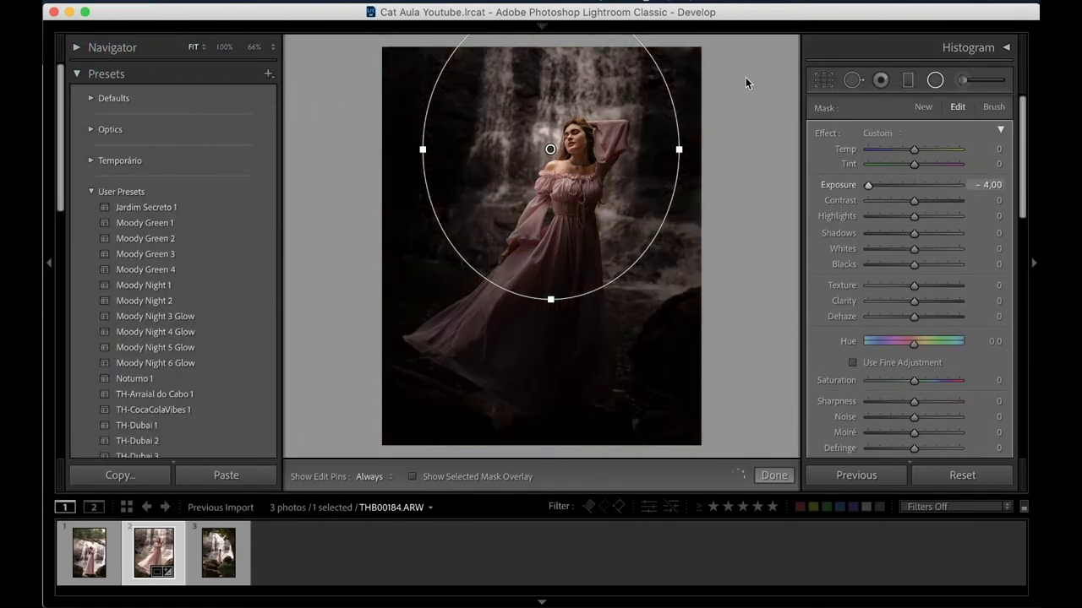
Step: Reposition the oval mask and stretch it down over the model's dress
drag(550, 148, 557, 145)
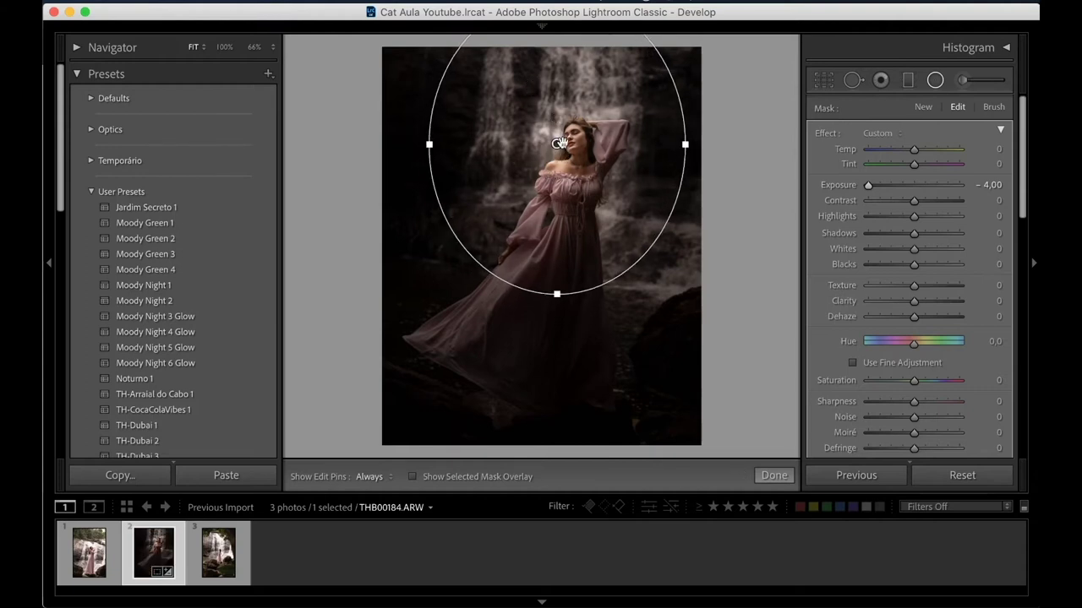
drag(558, 145, 567, 187)
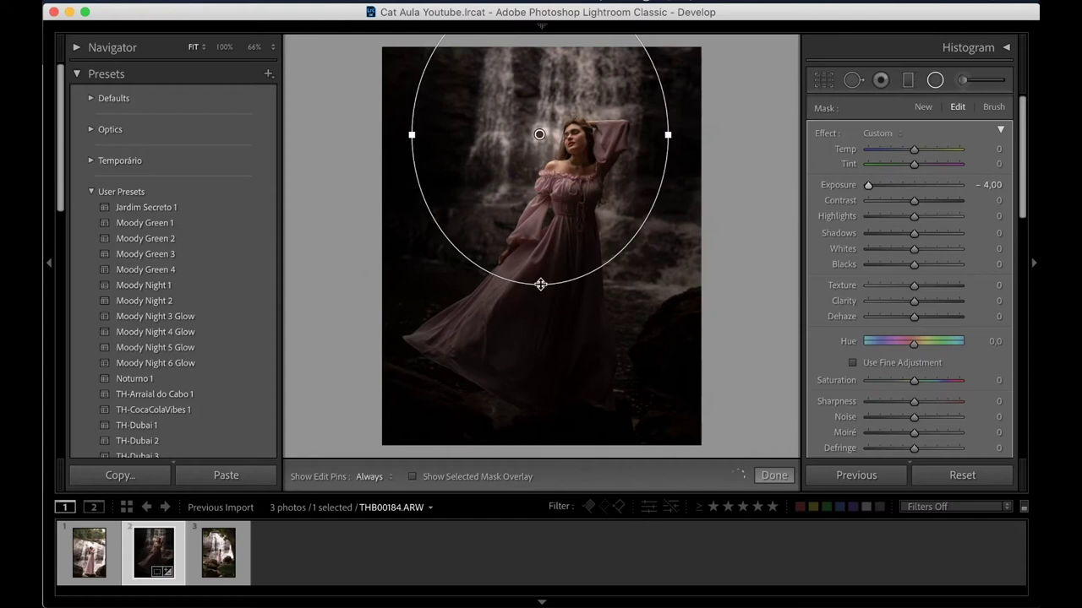
mouse_move(537, 135)
mouse_down()
mouse_move(543, 145)
mouse_move(544, 127)
mouse_up()
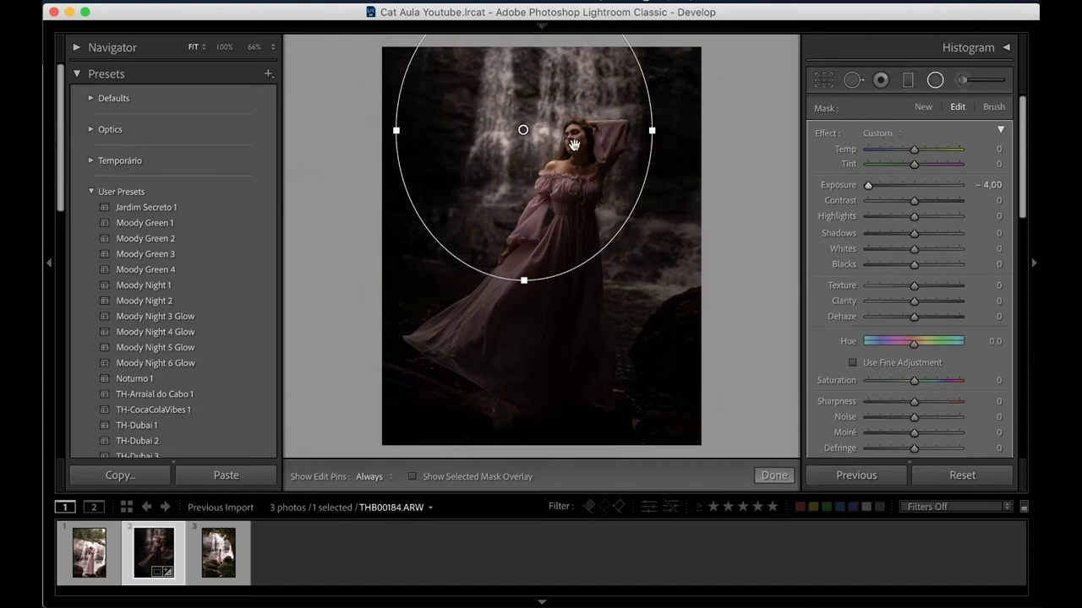
drag(524, 284, 524, 342)
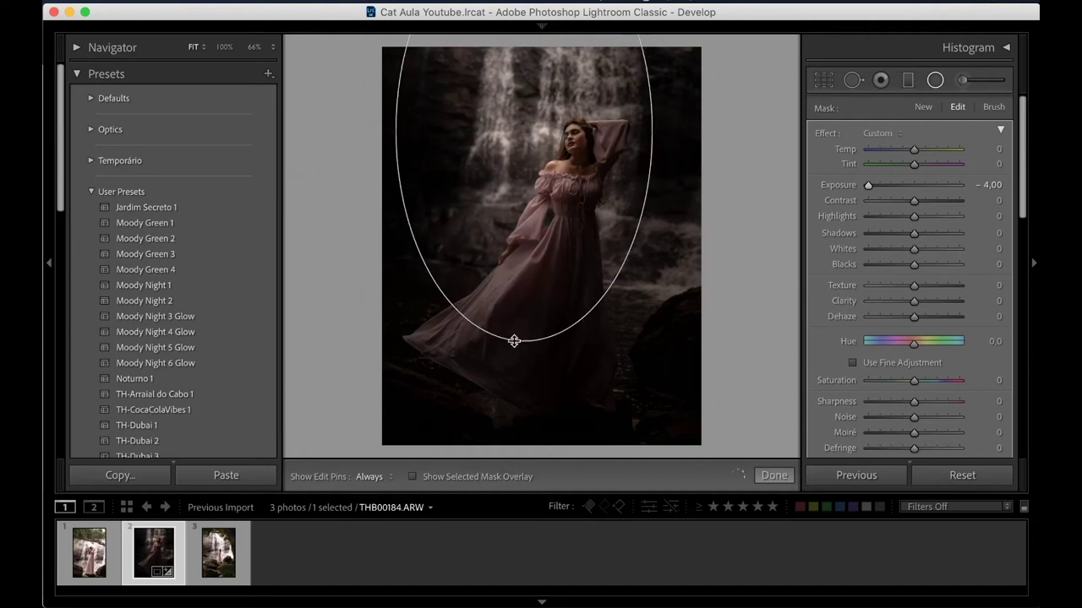
drag(652, 130, 672, 132)
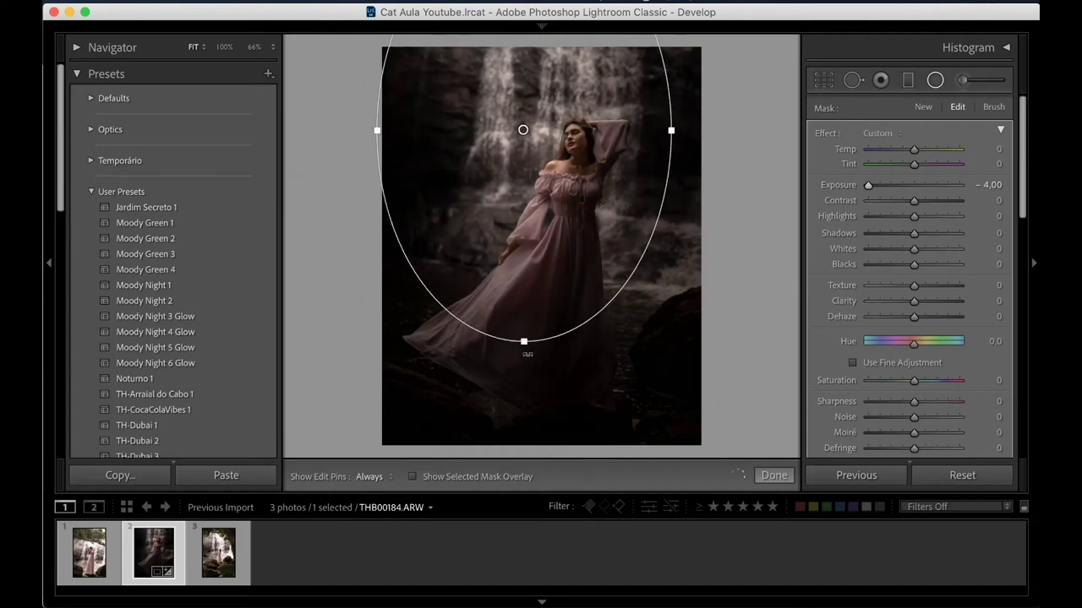
drag(523, 340, 523, 394)
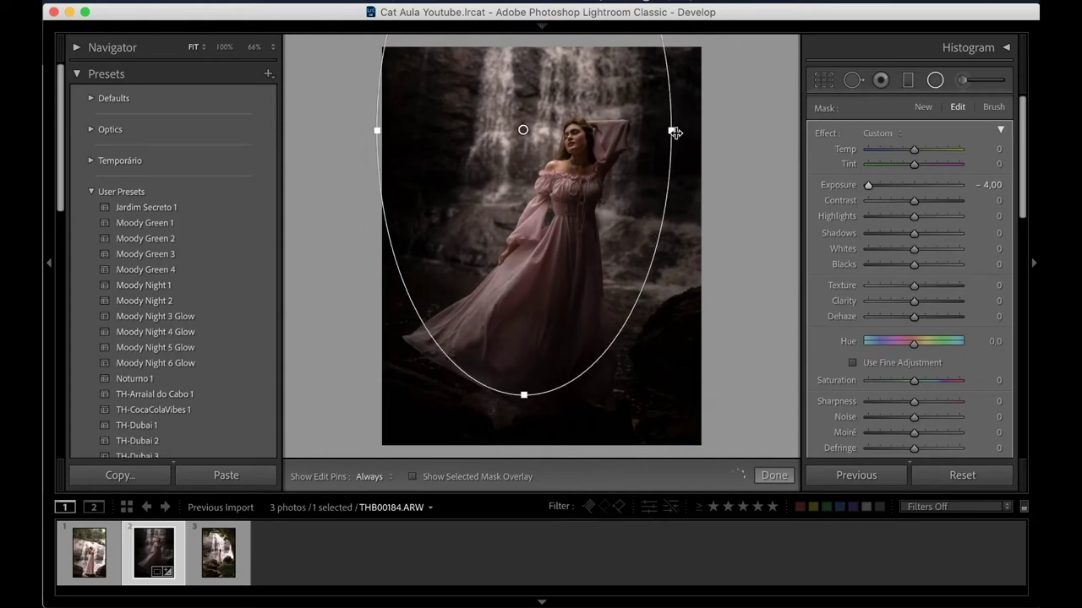
Step: Widen and tilt the oval to follow the model's pose, extending past her feet
drag(671, 130, 689, 130)
drag(674, 256, 647, 281)
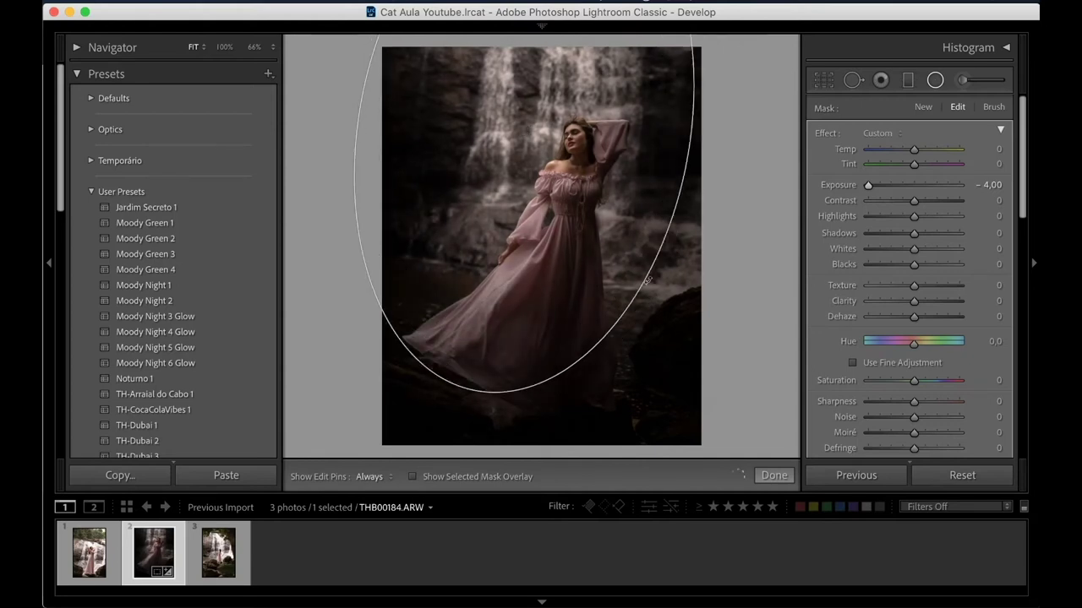
drag(472, 391, 465, 447)
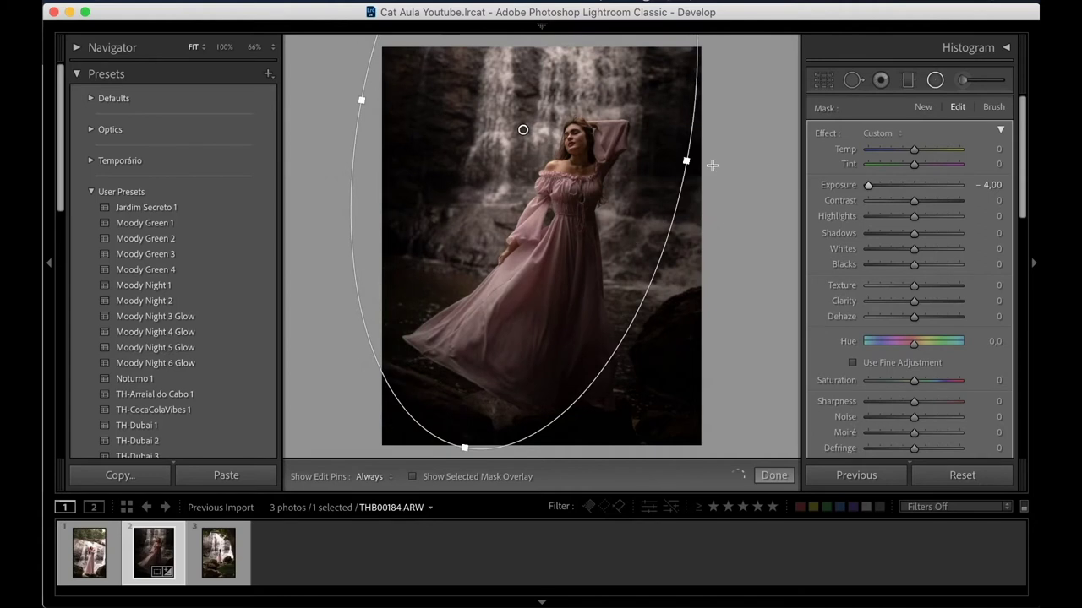
drag(686, 161, 709, 172)
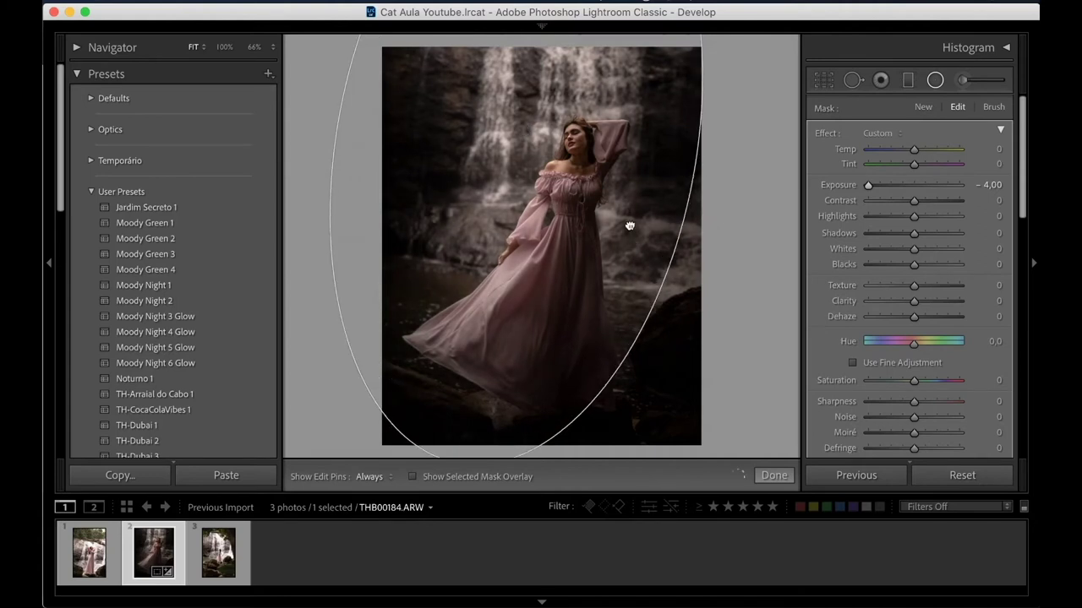
drag(630, 226, 637, 217)
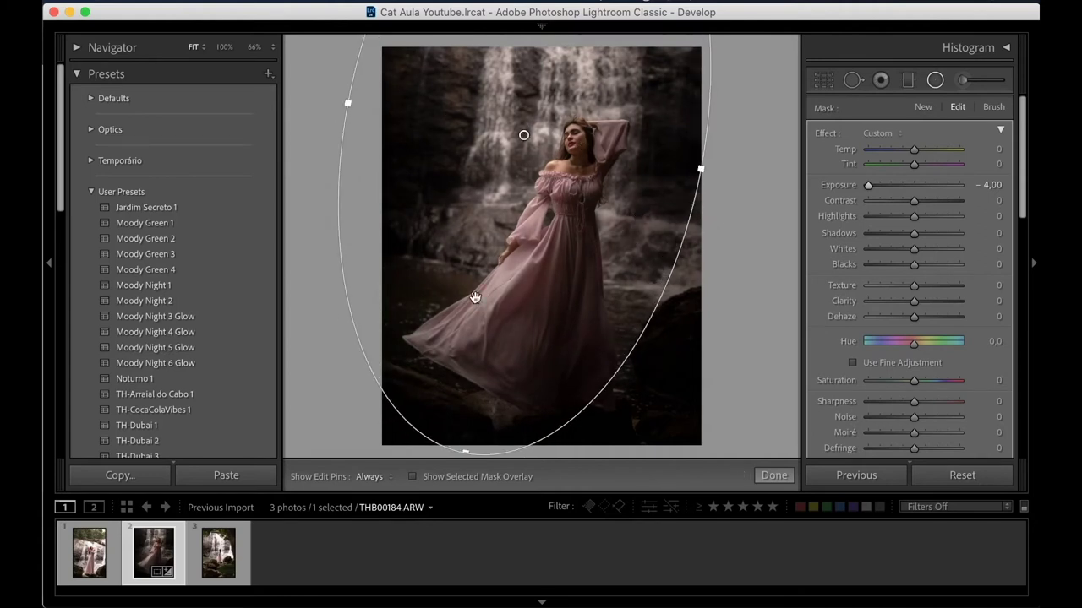
drag(347, 103, 339, 101)
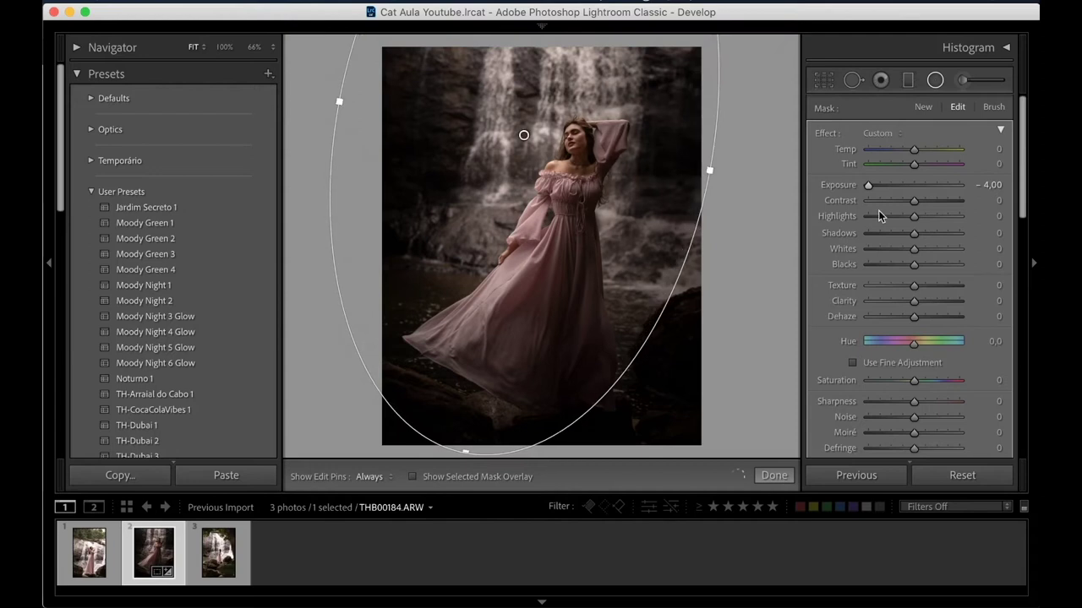
Step: Darken the area outside the oval to Exposure -1.18 and close mask editing
mouse_move(868, 185)
mouse_down()
mouse_move(915, 187)
mouse_move(907, 198)
mouse_up()
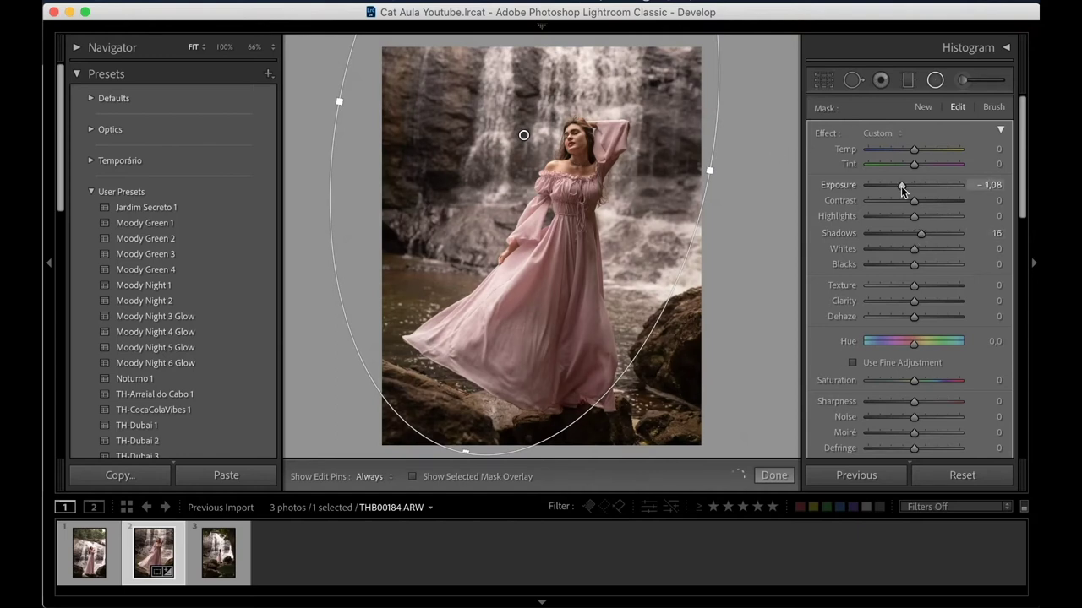
drag(526, 137, 539, 149)
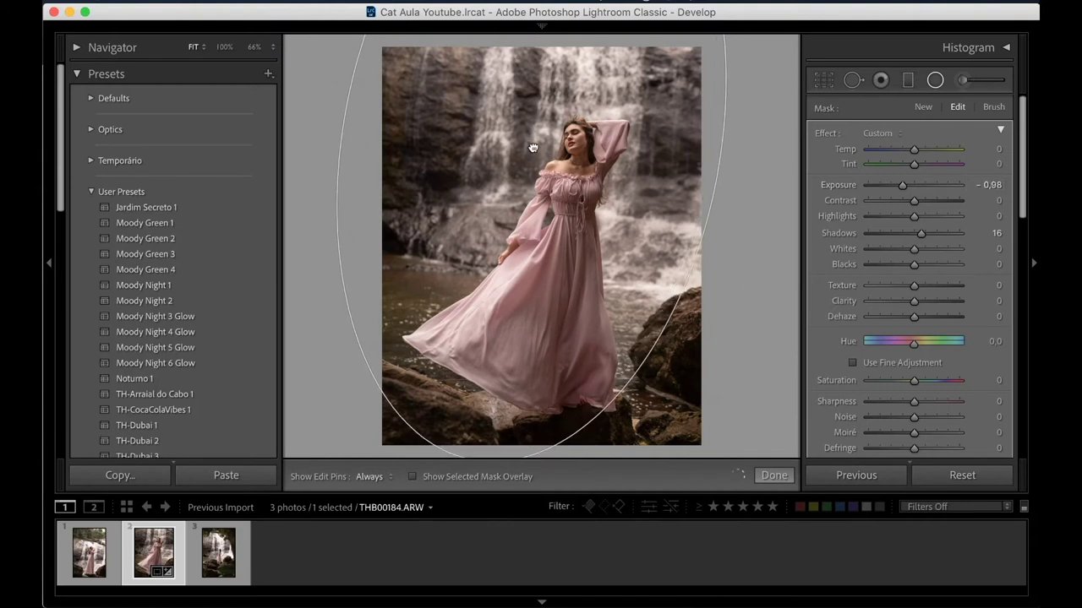
drag(902, 188, 900, 191)
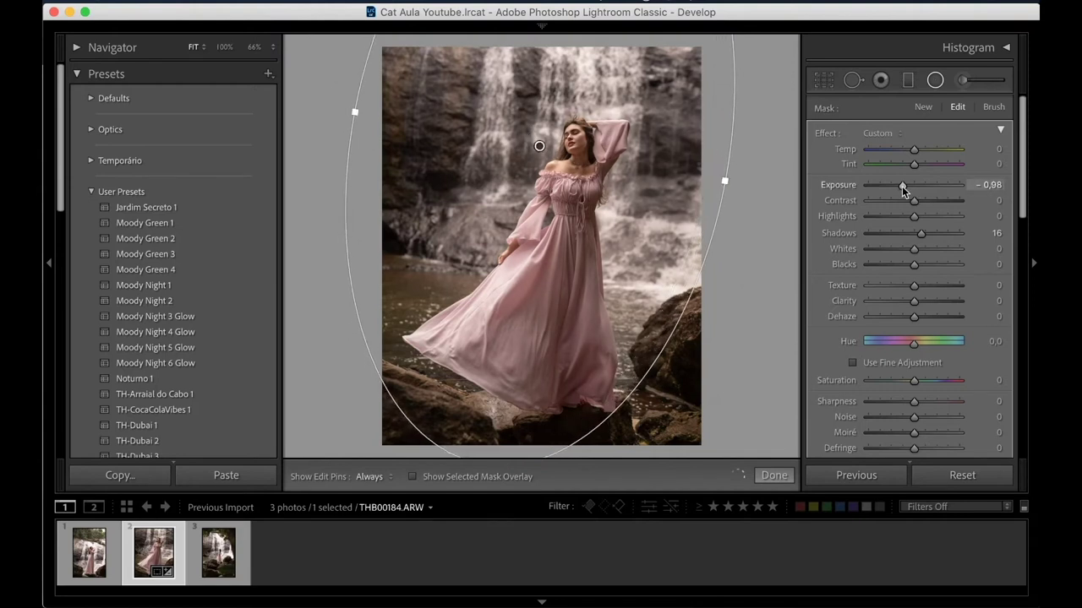
click(774, 475)
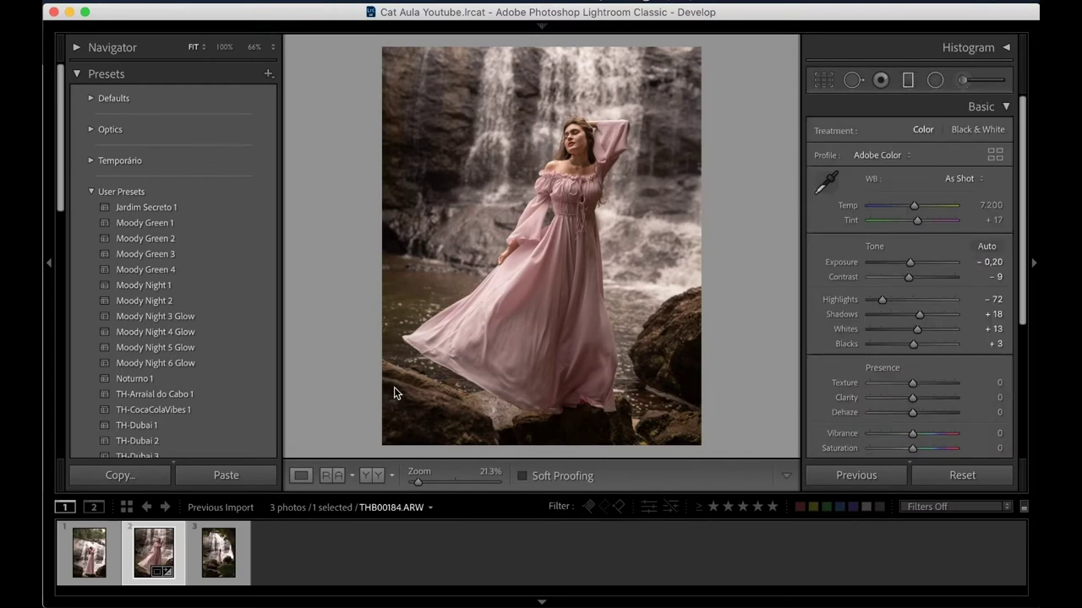
Step: Add a diagonal graduated filter darkening the lower left at Exposure -0.89
key(m)
drag(394, 430, 786, 105)
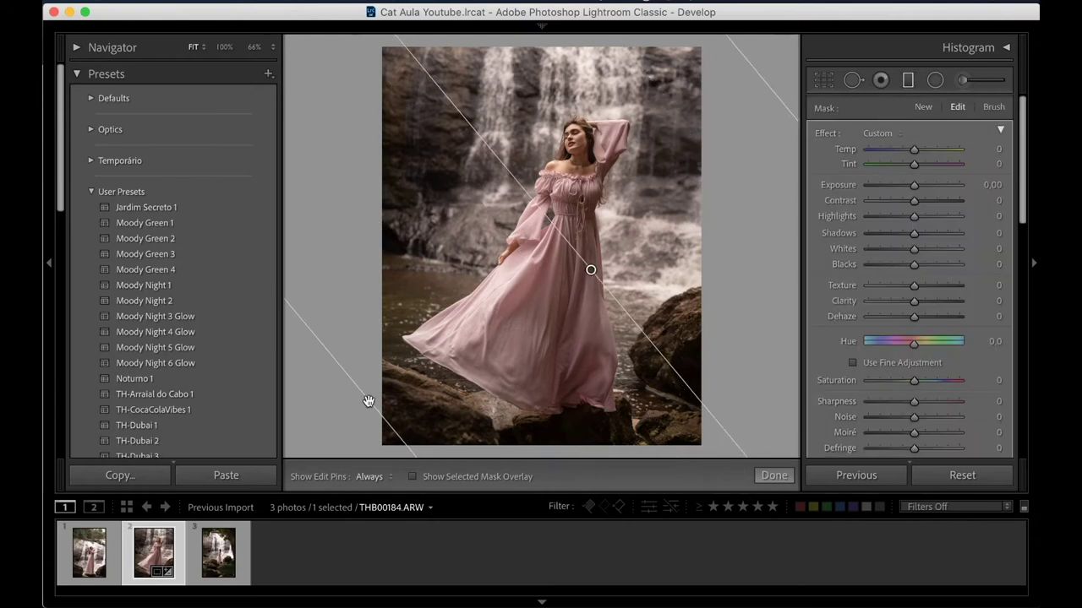
drag(366, 400, 350, 422)
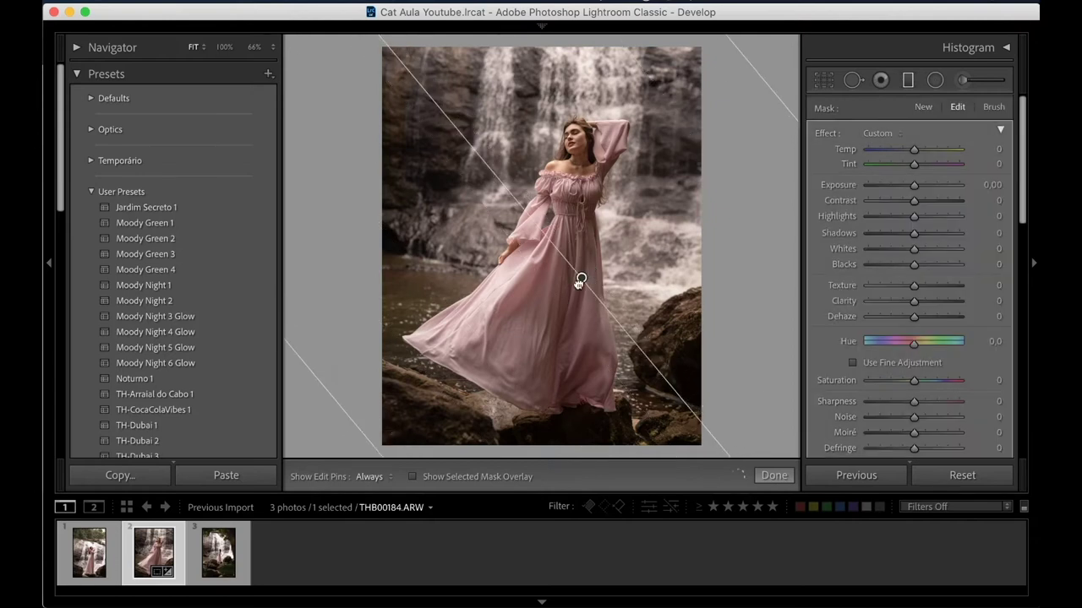
drag(581, 280, 491, 255)
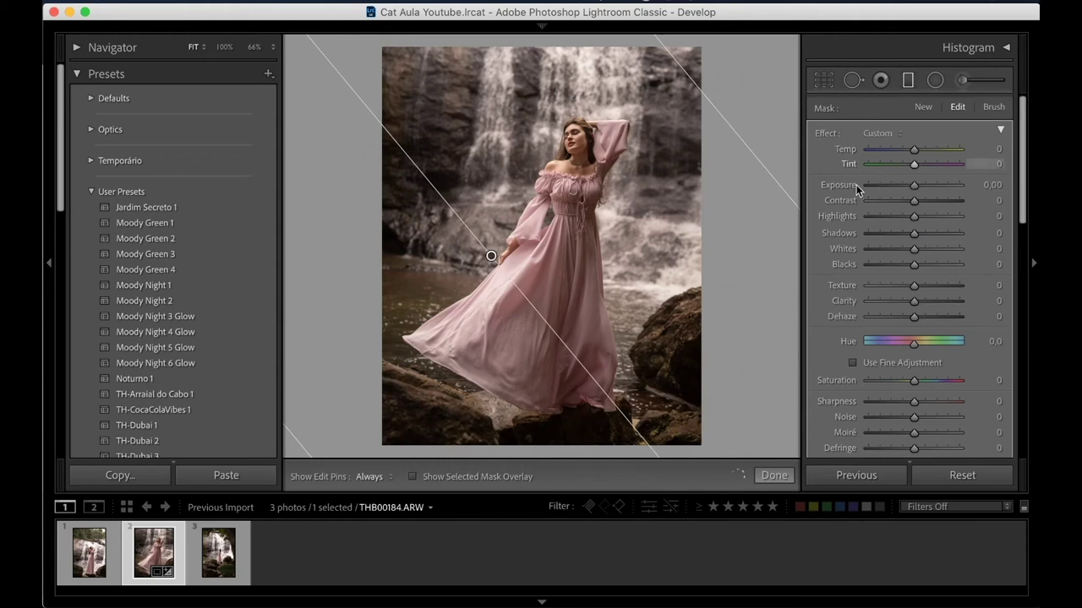
drag(856, 189, 828, 188)
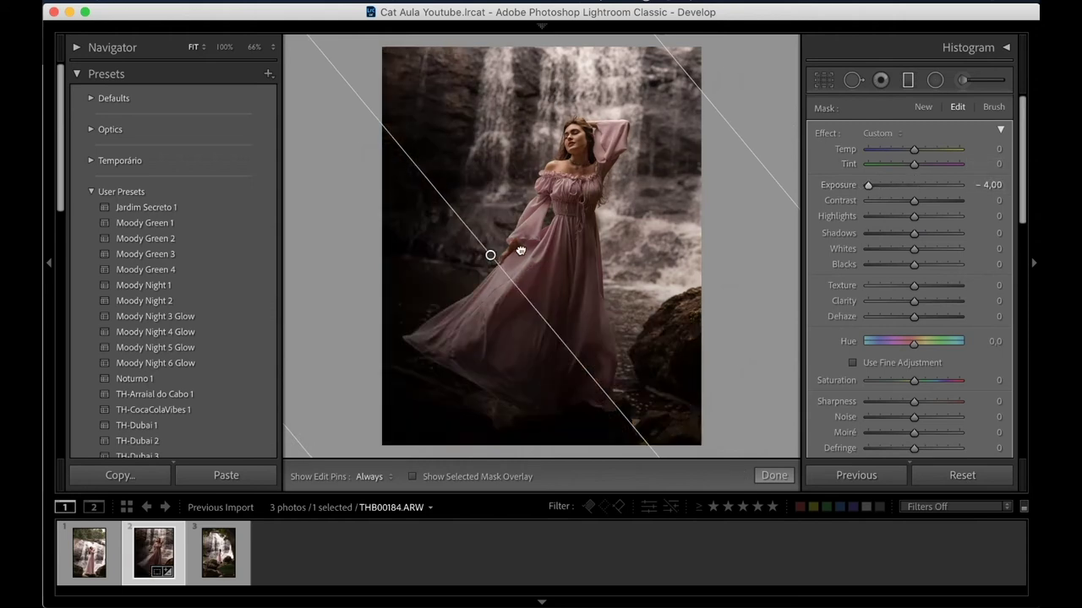
drag(492, 256, 504, 245)
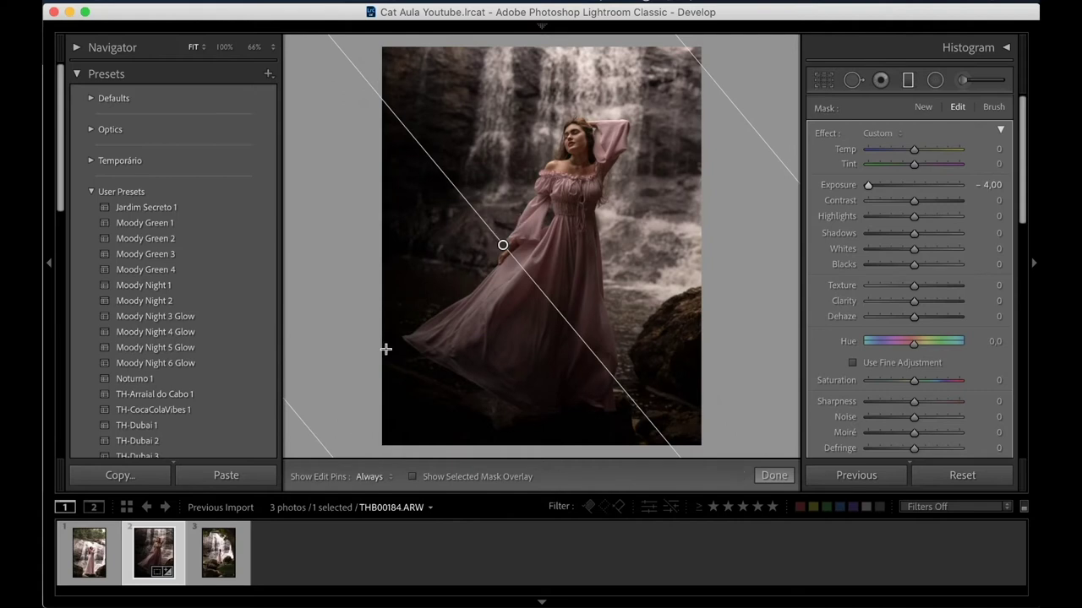
drag(903, 184, 907, 191)
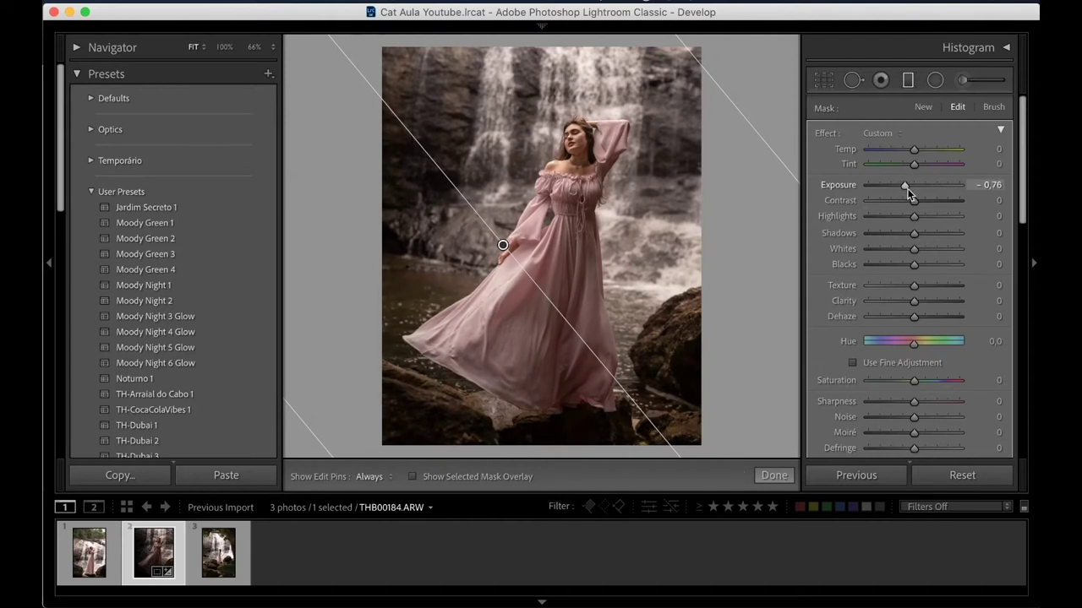
click(774, 475)
key(m)
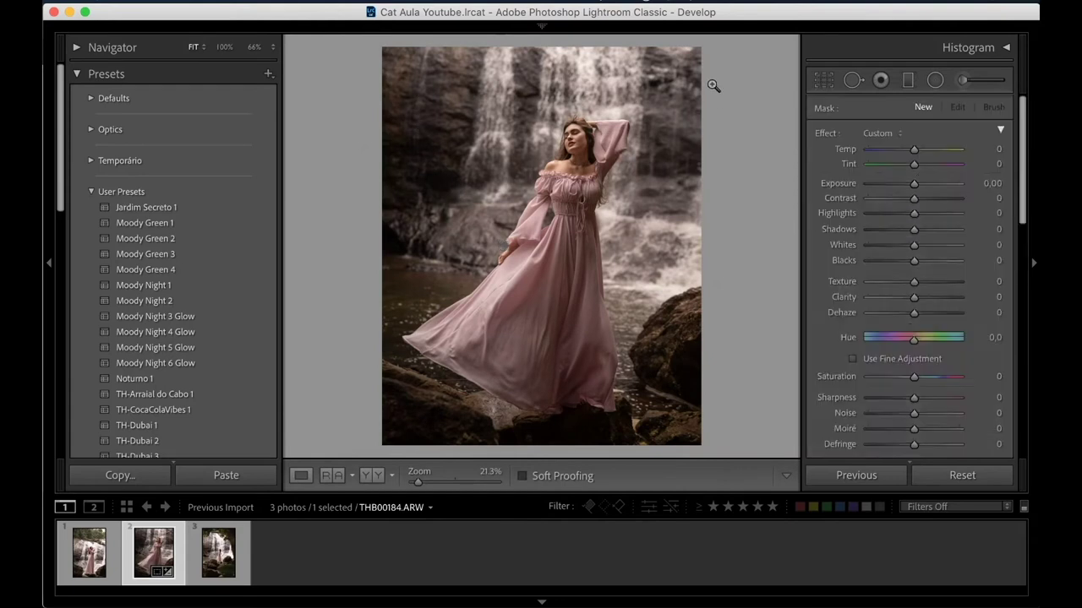
key(m)
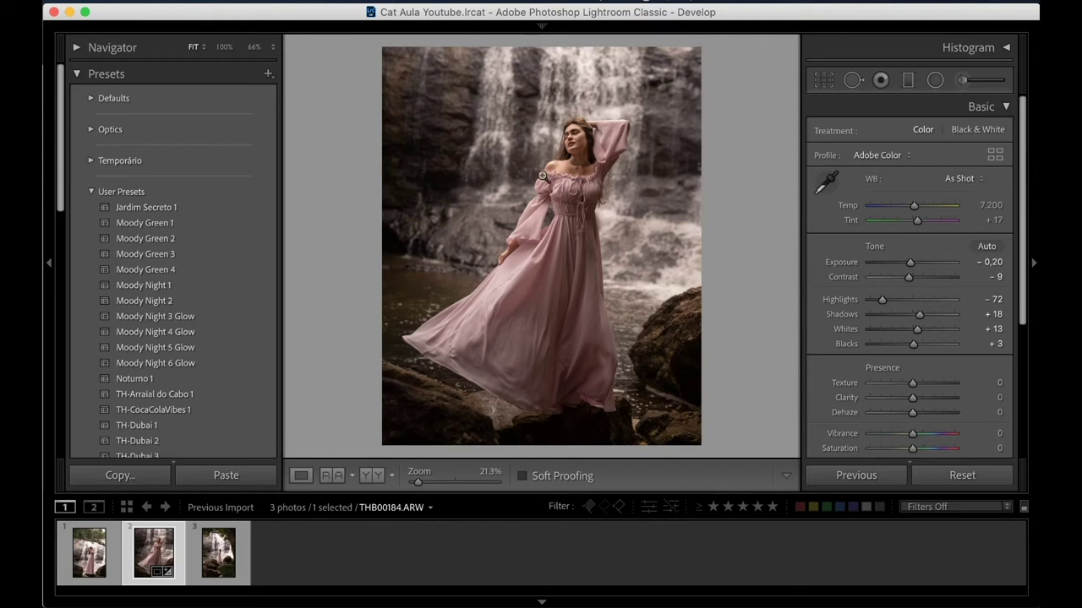
Step: Draw an inverted radial filter over the waterfall above the model
click(935, 81)
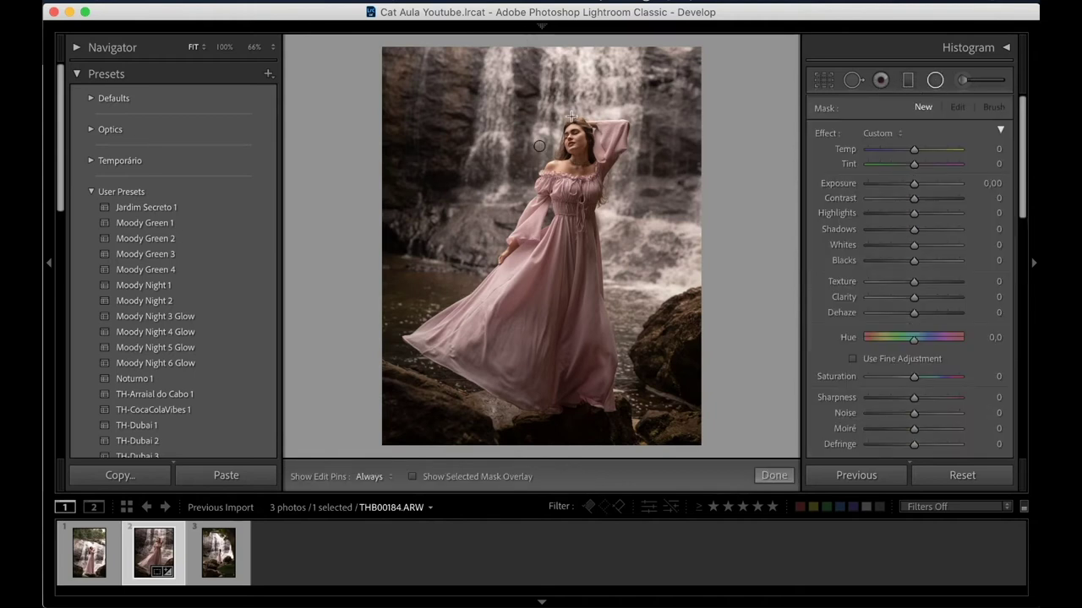
drag(496, 84, 725, 224)
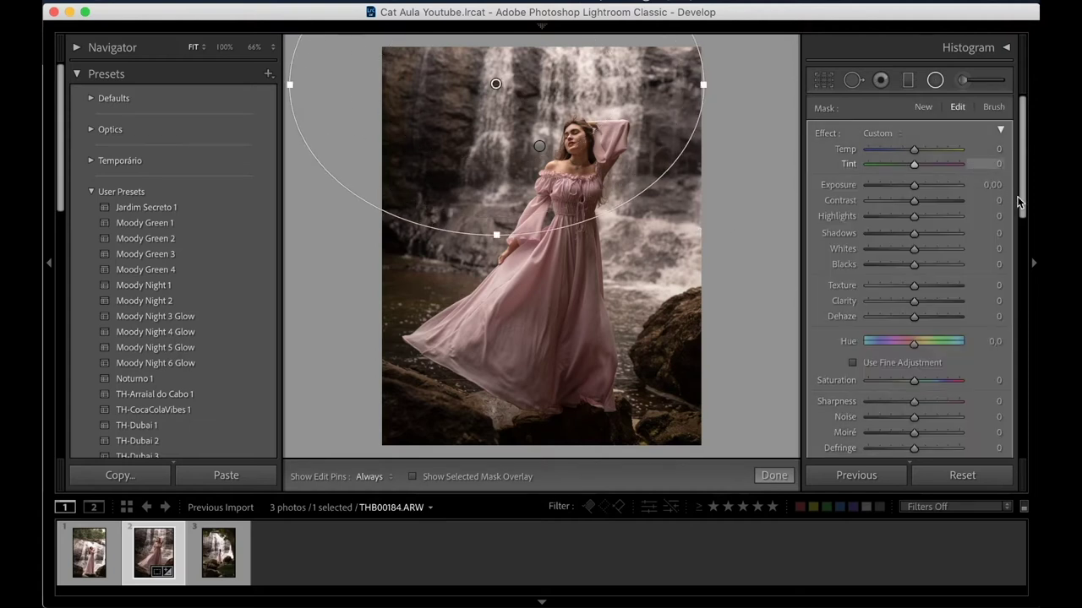
scroll(1022, 228, down, 5)
click(854, 386)
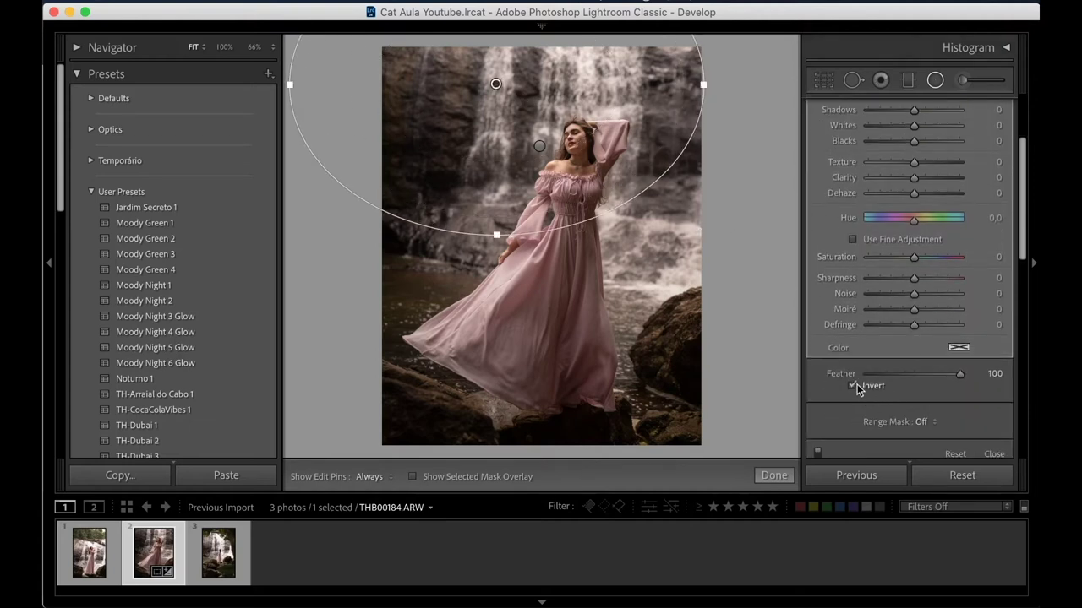
scroll(1019, 253, up, 5)
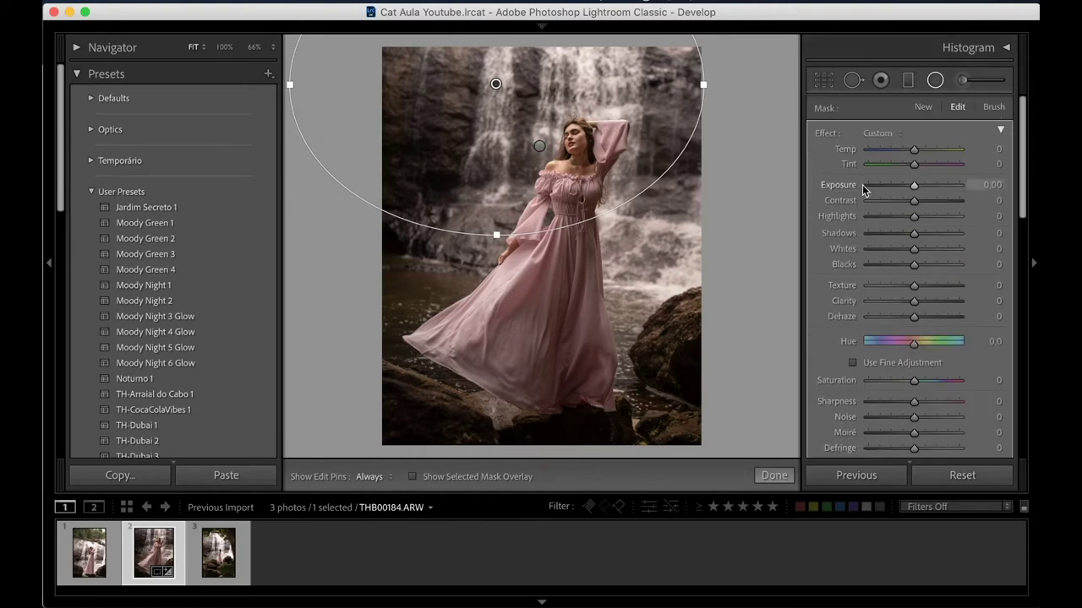
drag(915, 185, 852, 191)
Step: Position the oval over the waterfall and set Exposure +0.62 and Temp +11
drag(496, 83, 523, 31)
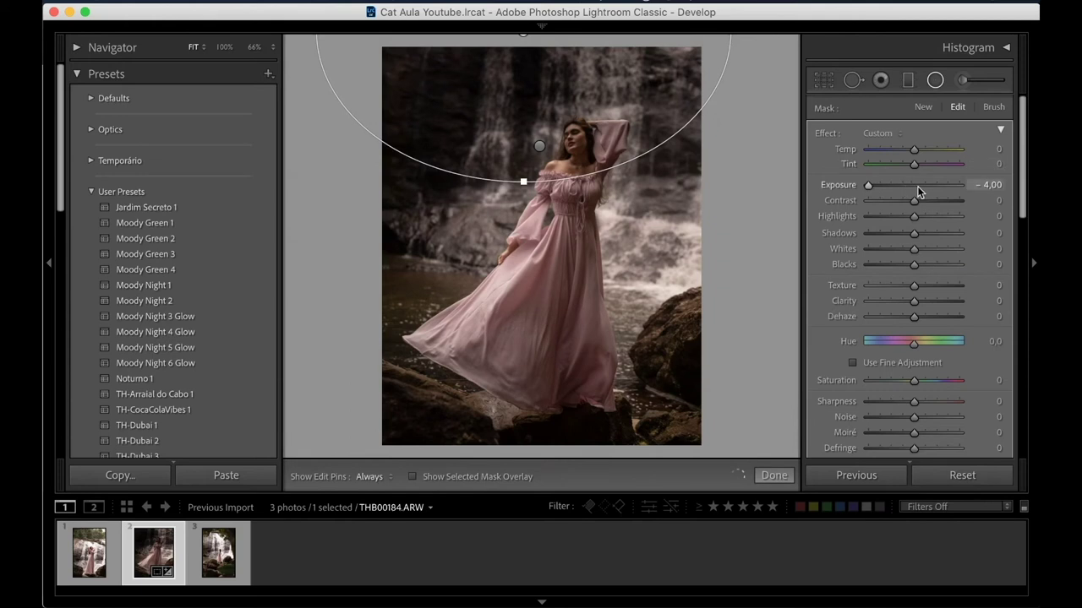
drag(868, 185, 925, 191)
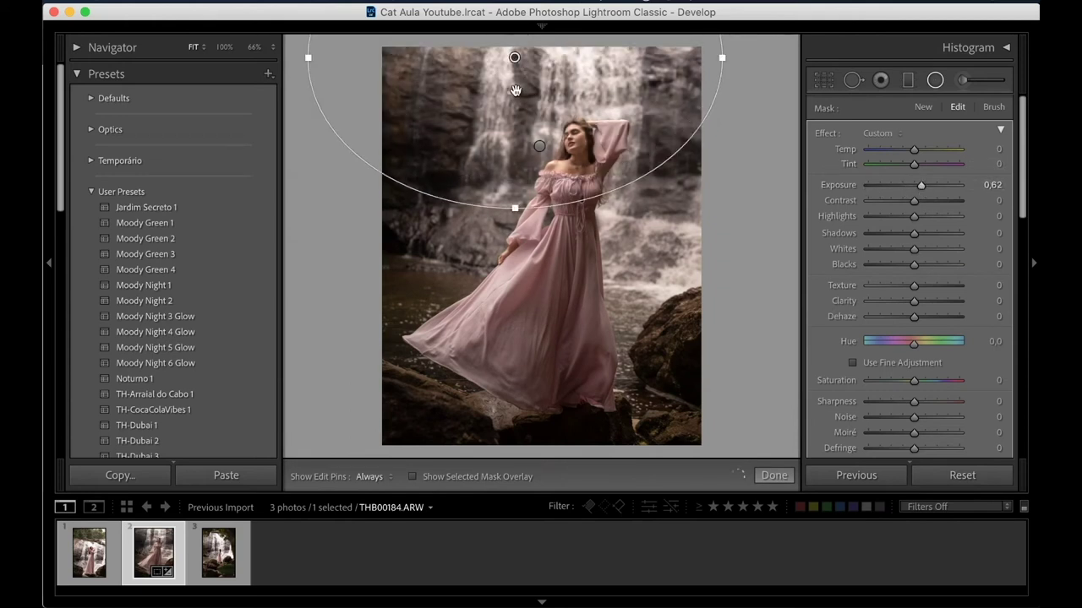
drag(516, 90, 504, 109)
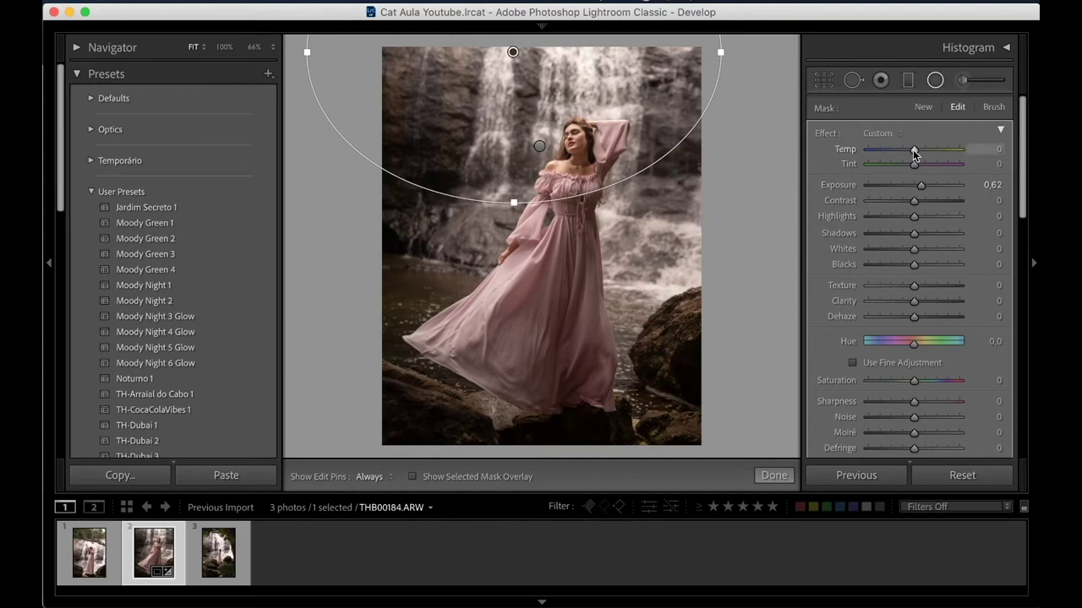
drag(919, 153, 921, 155)
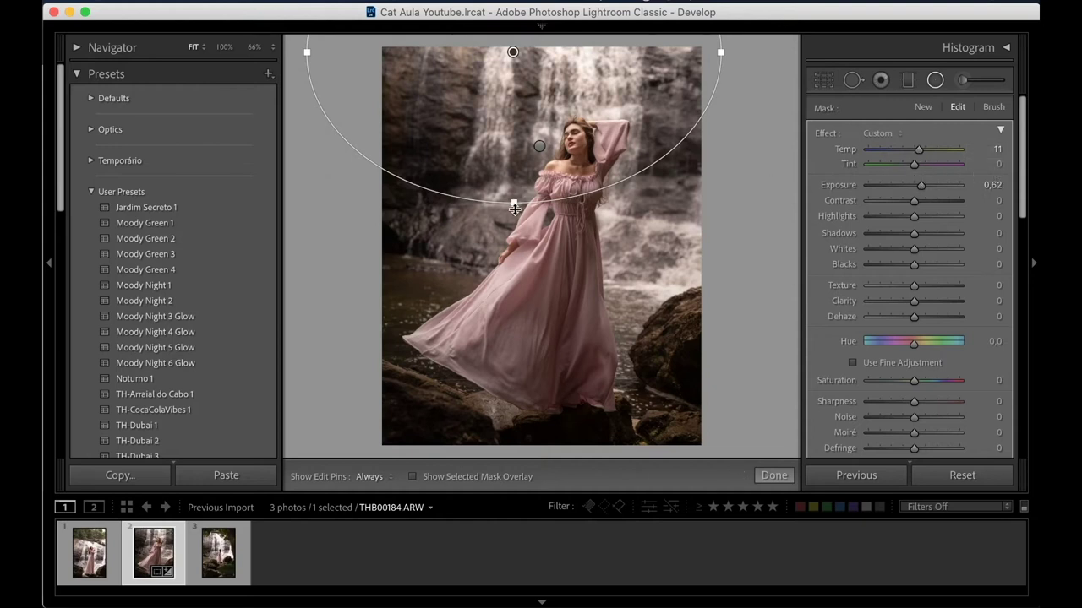
drag(515, 206, 515, 222)
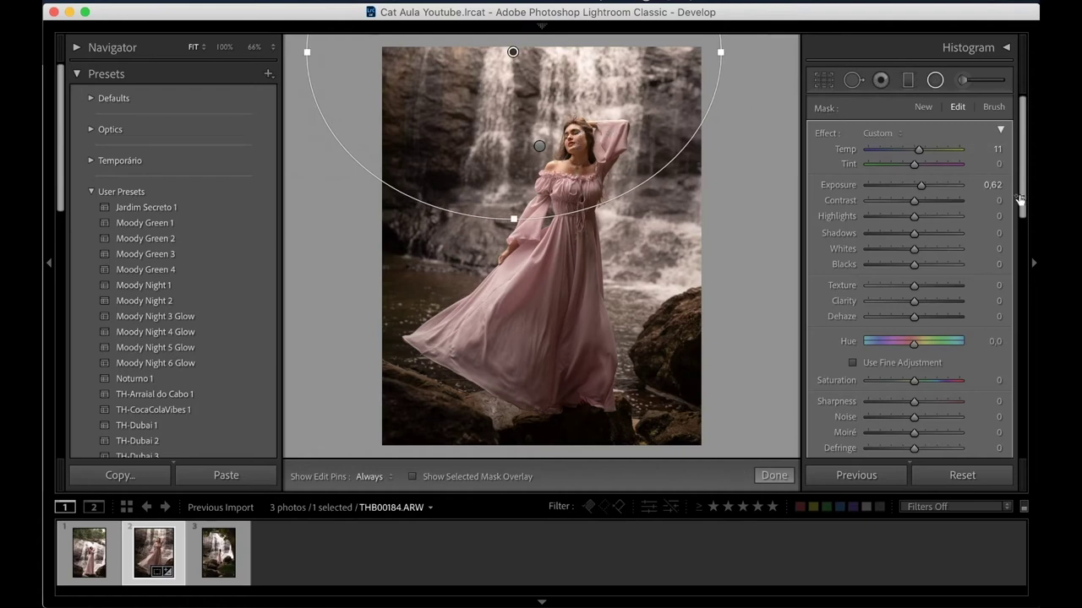
drag(1021, 199, 1023, 269)
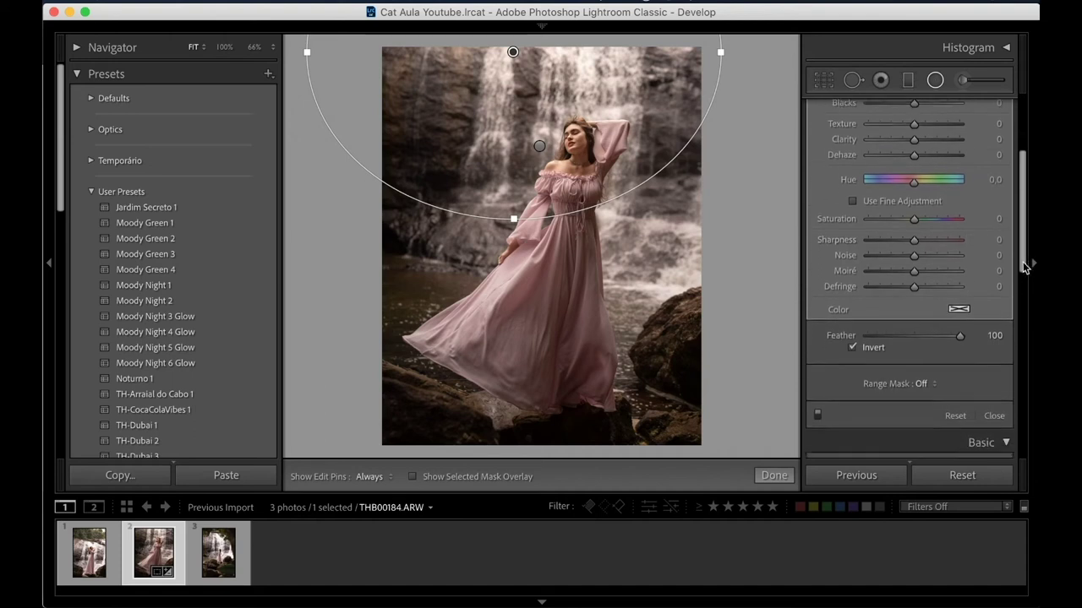
Step: Add a Luminance range mask to the radial filter: Range 71/100, Smoothness 39
click(930, 377)
click(938, 404)
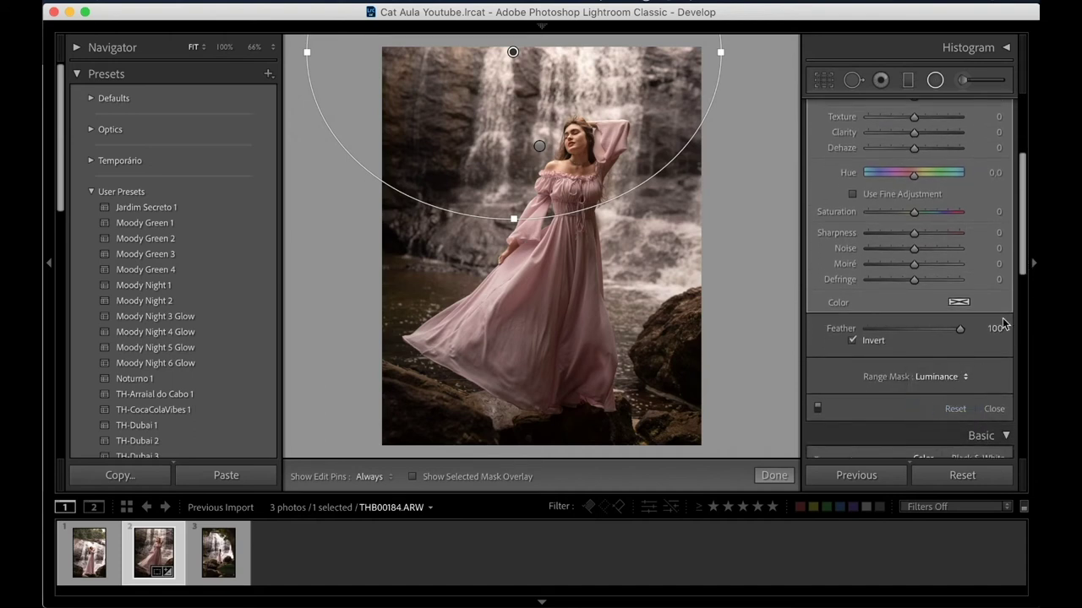
drag(1026, 266, 1026, 255)
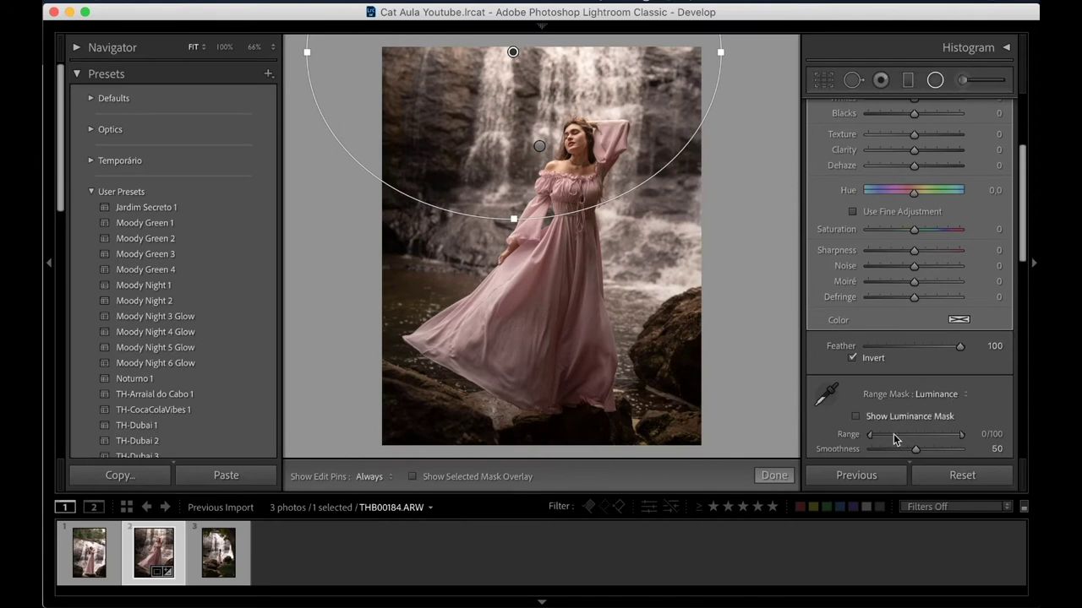
key(alt)
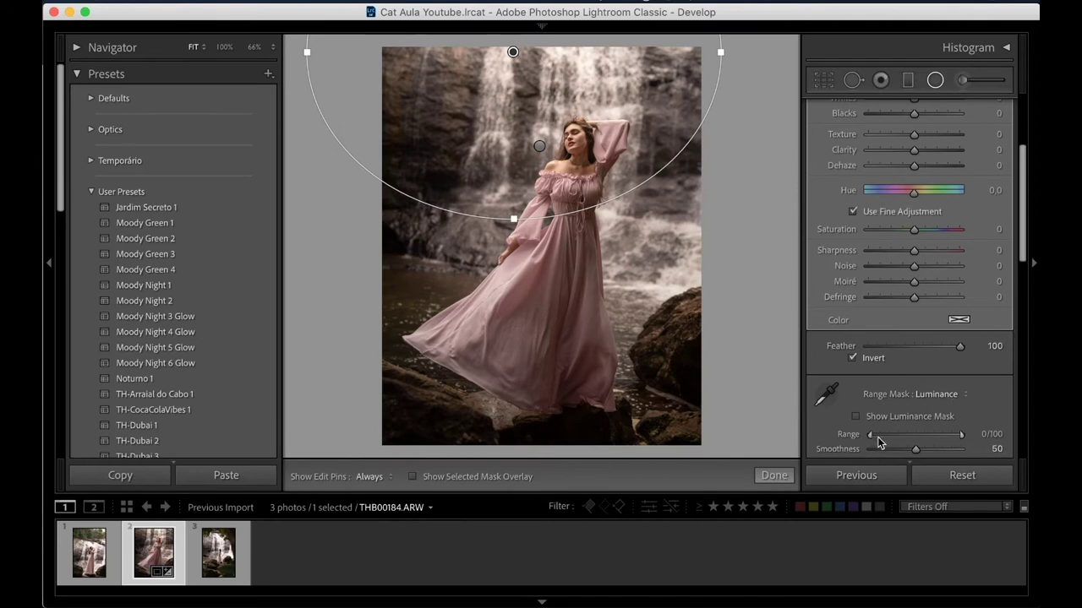
drag(874, 438, 938, 436)
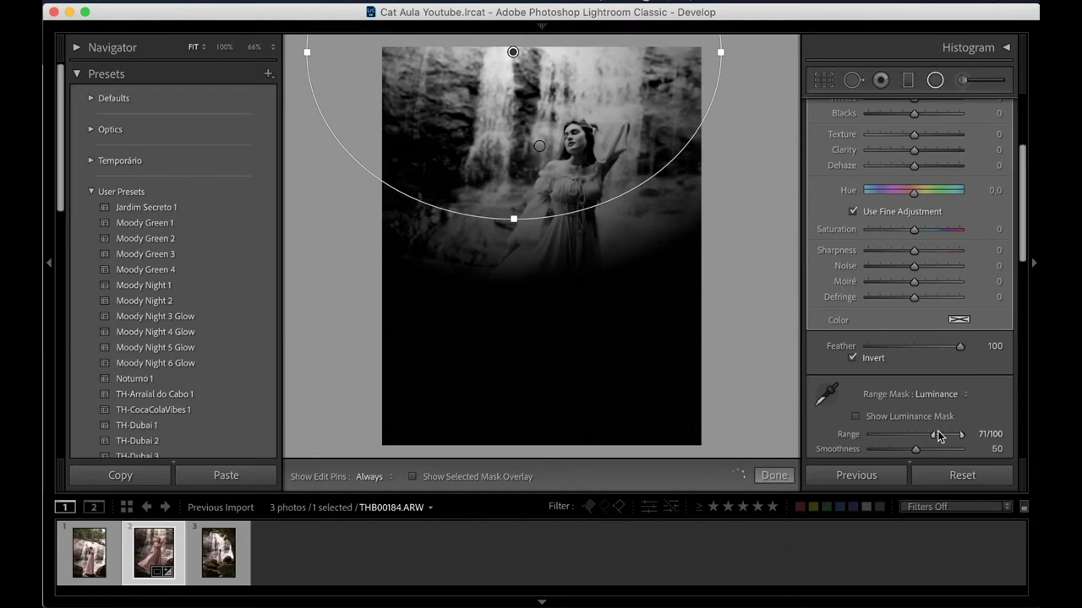
scroll(909, 413, down, 2)
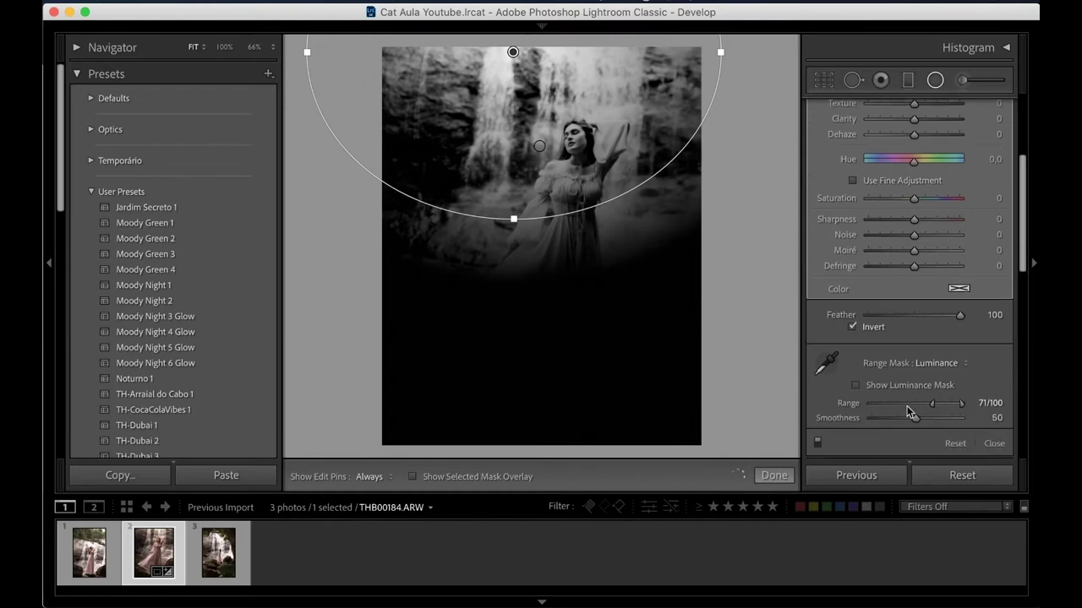
mouse_move(917, 420)
mouse_down()
mouse_move(940, 418)
mouse_move(889, 423)
mouse_move(908, 420)
mouse_up()
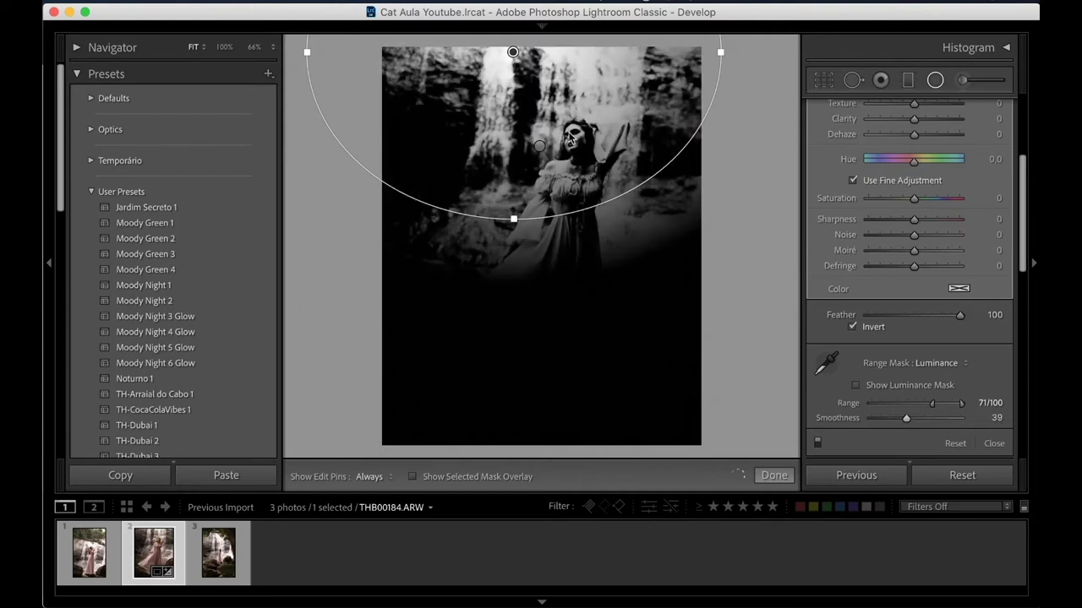
key(alt)
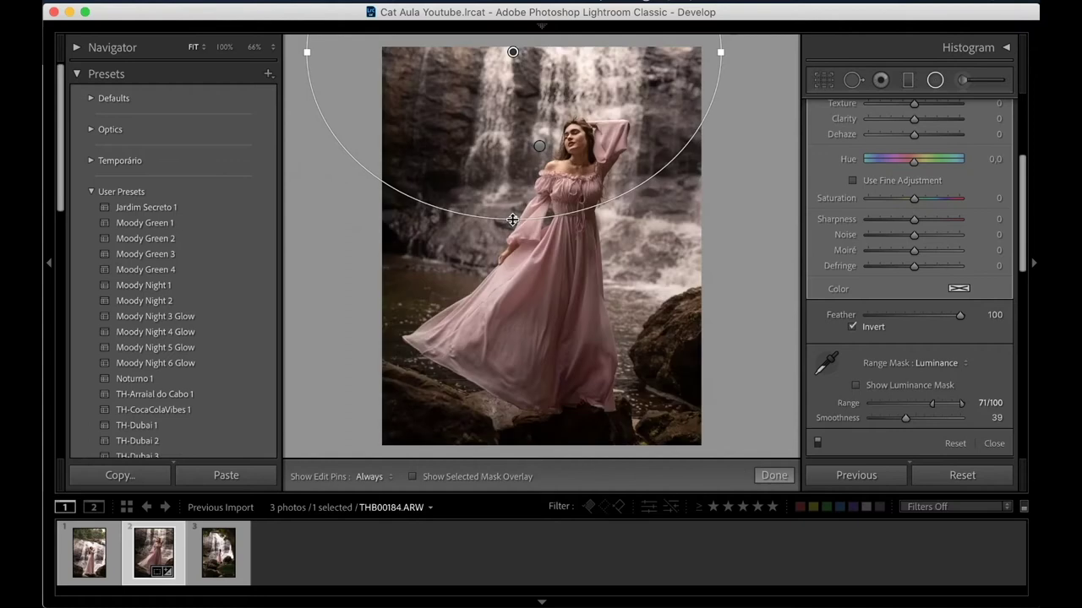
Step: Shrink and rotate the radial filter ellipse over the upper waterfall
drag(512, 219, 513, 208)
drag(720, 52, 705, 51)
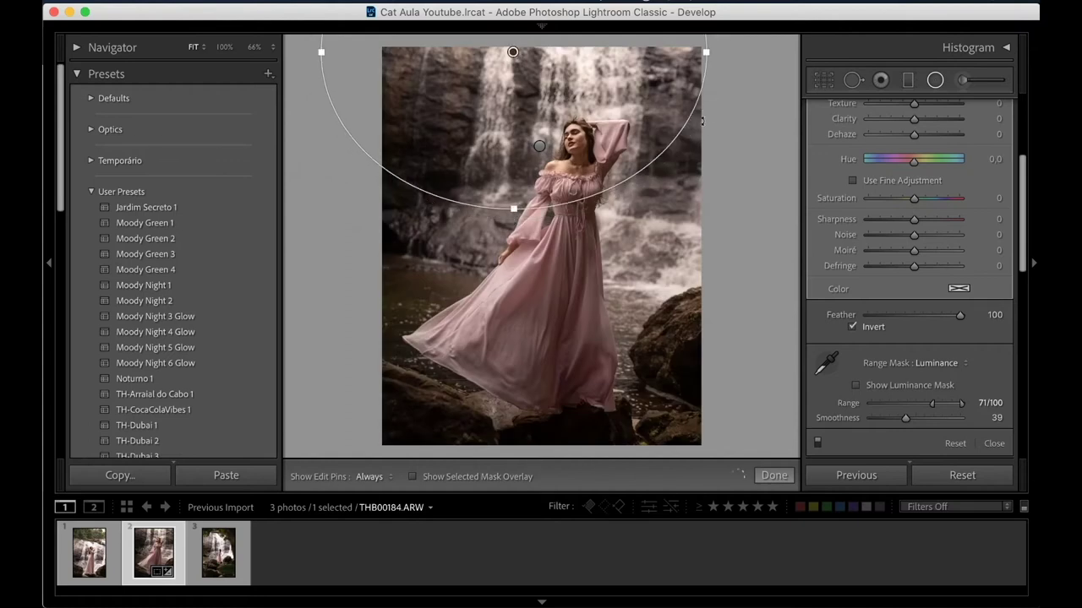
drag(704, 97, 706, 119)
drag(321, 91, 358, 79)
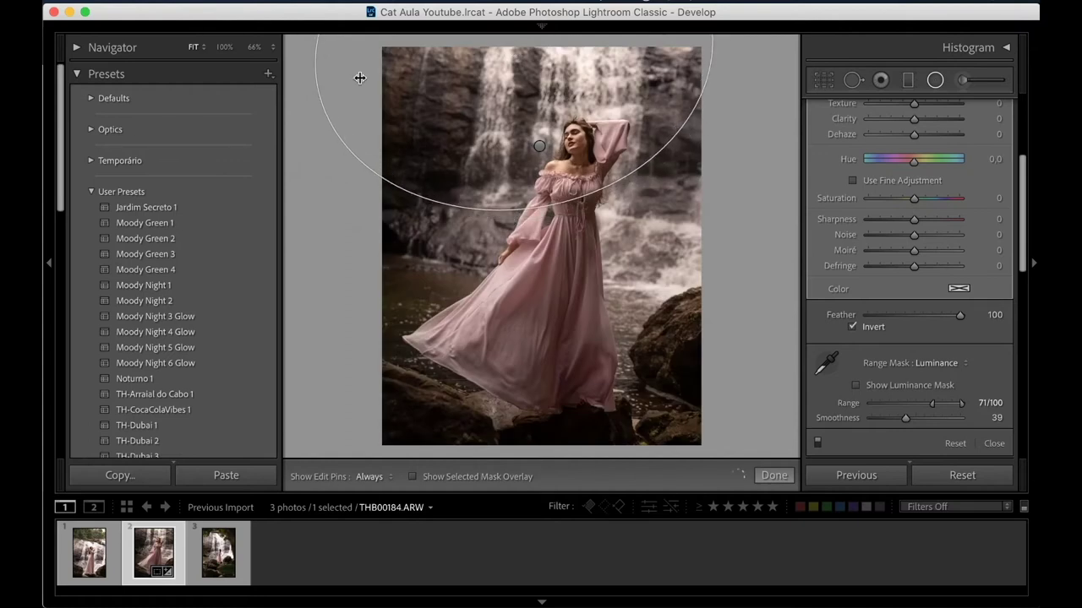
scroll(1014, 191, up, 5)
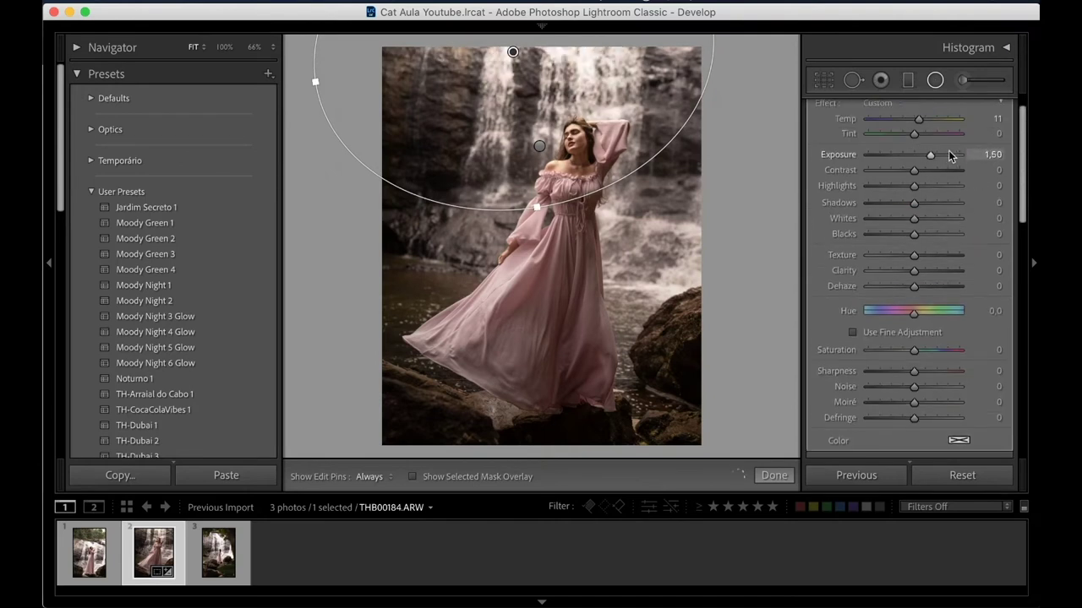
Step: Set the filter to Exposure +1.44, Contrast -35, Shadows +63, nudge it down, and finish
drag(946, 154, 930, 151)
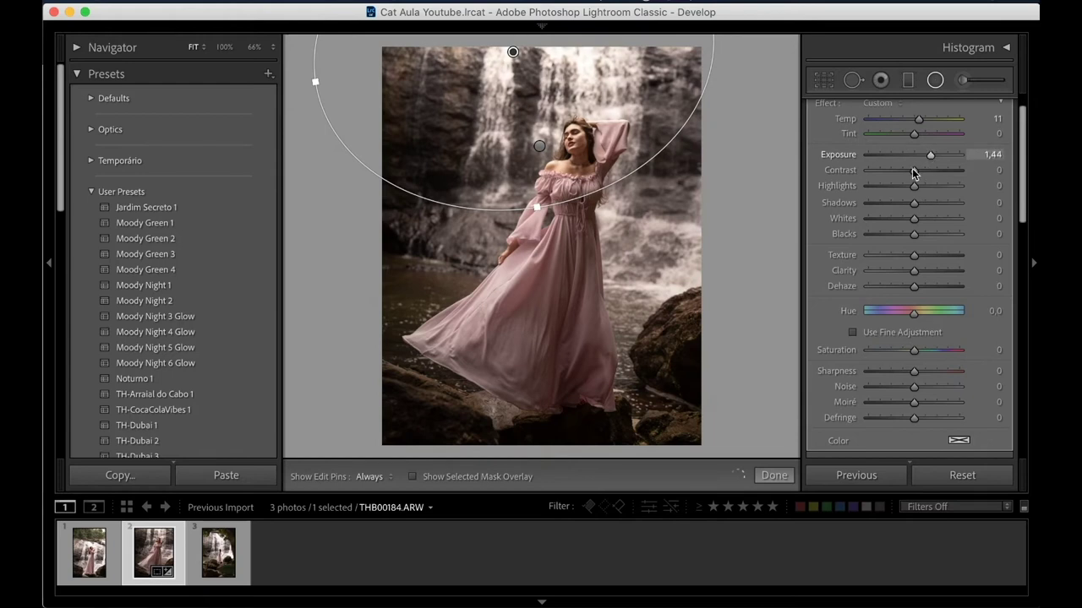
drag(913, 171, 895, 172)
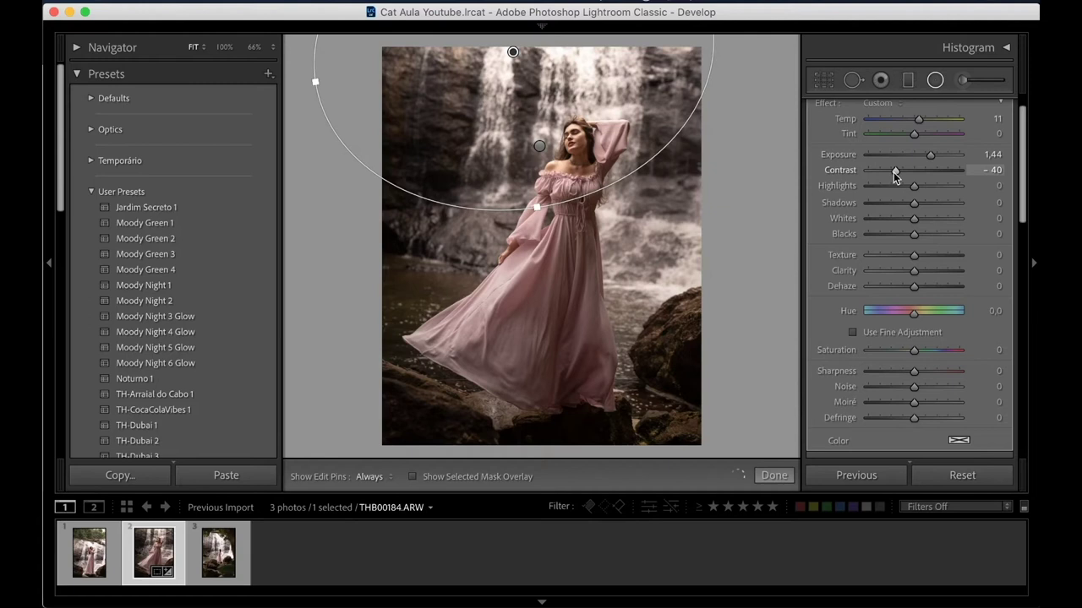
click(934, 203)
drag(935, 206, 938, 206)
drag(537, 207, 539, 228)
drag(608, 147, 609, 154)
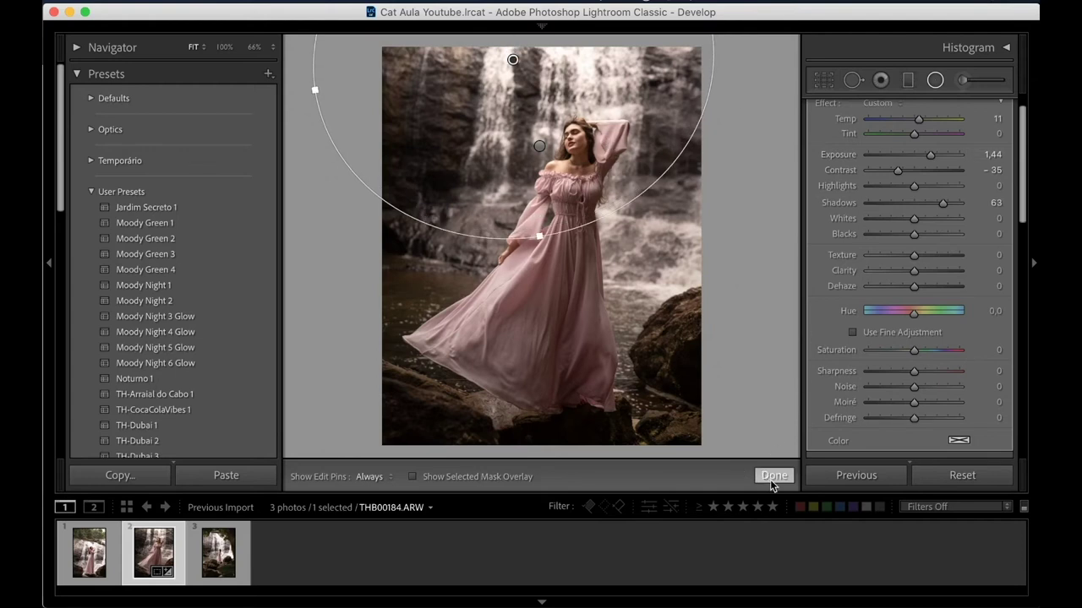
click(774, 474)
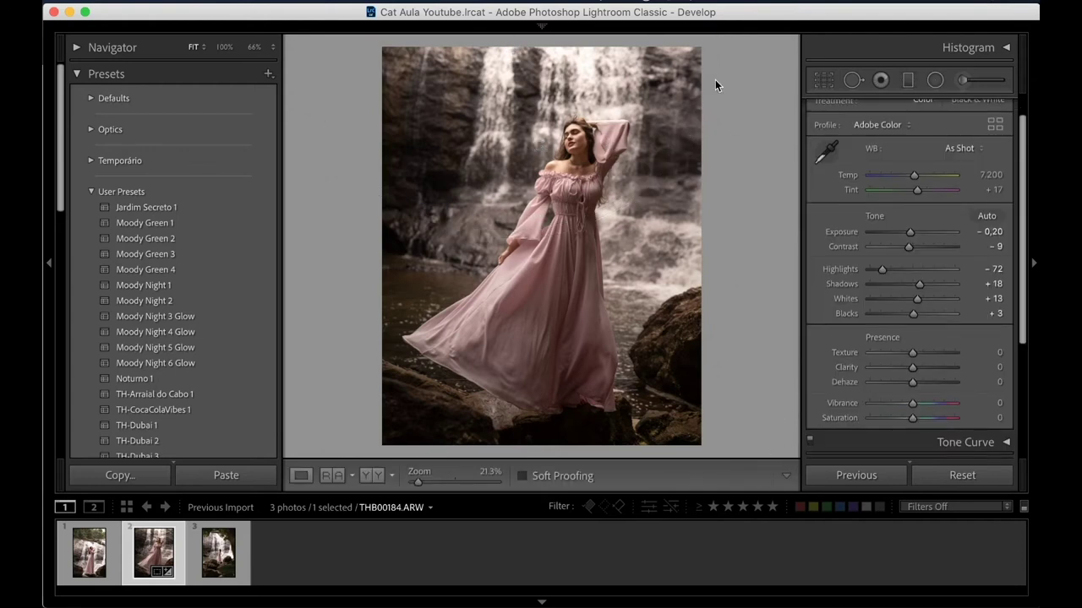
Step: Adjust global tones to Highlights -82, Whites +10 and Contrast -13
scroll(1024, 267, down, 1)
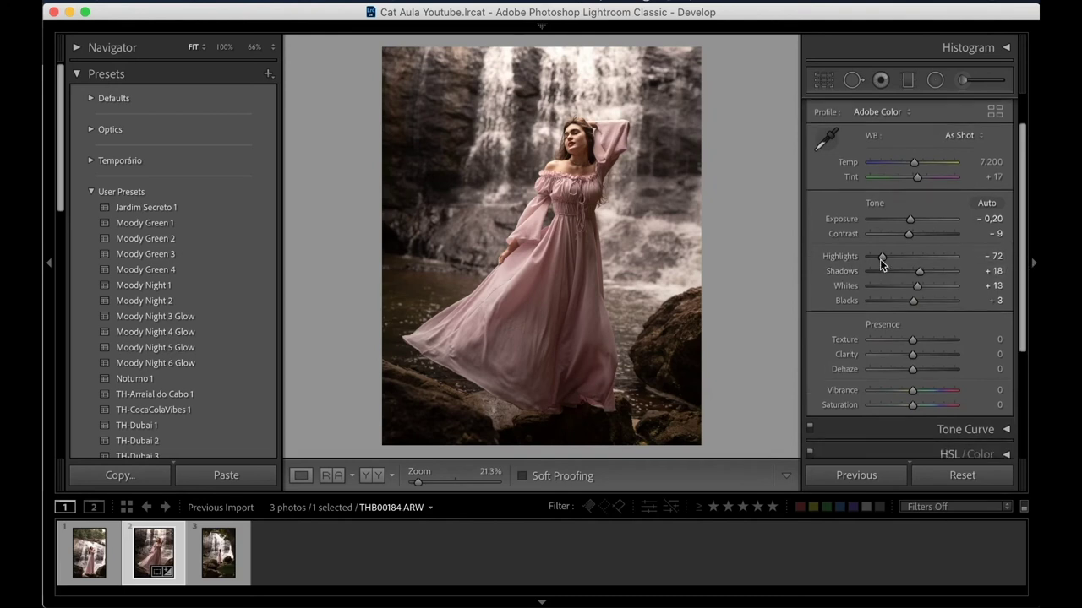
drag(880, 258, 876, 257)
drag(916, 287, 913, 287)
drag(909, 234, 909, 220)
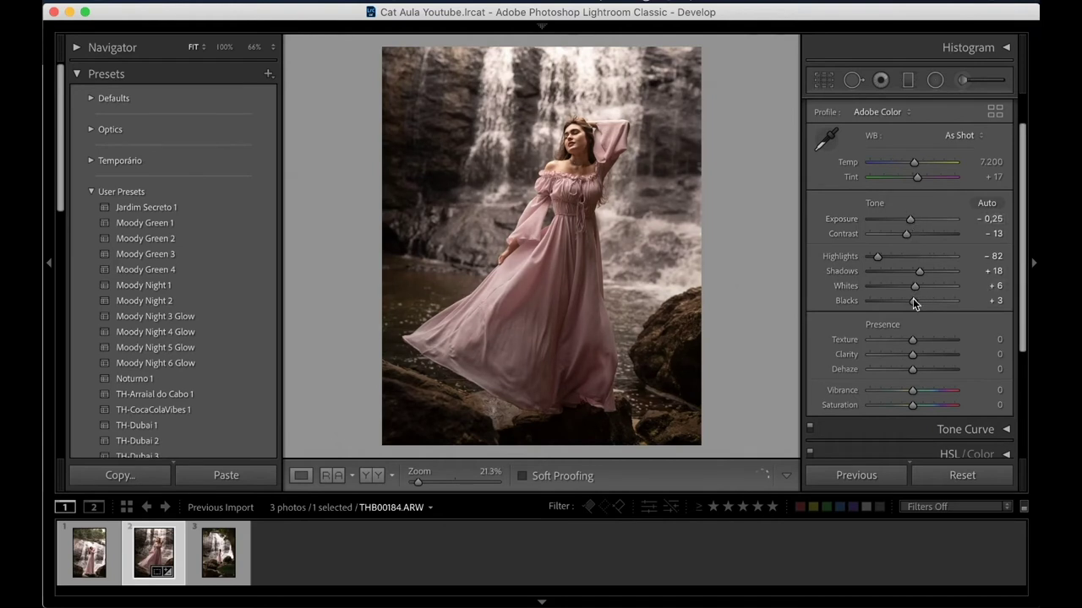
drag(914, 300, 919, 286)
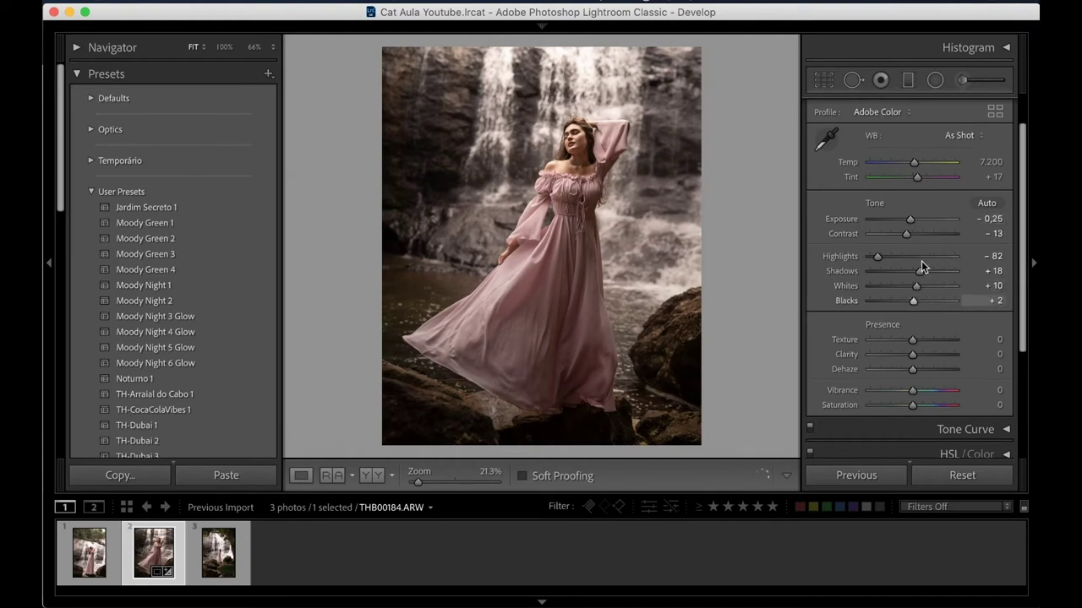
drag(911, 221, 911, 221)
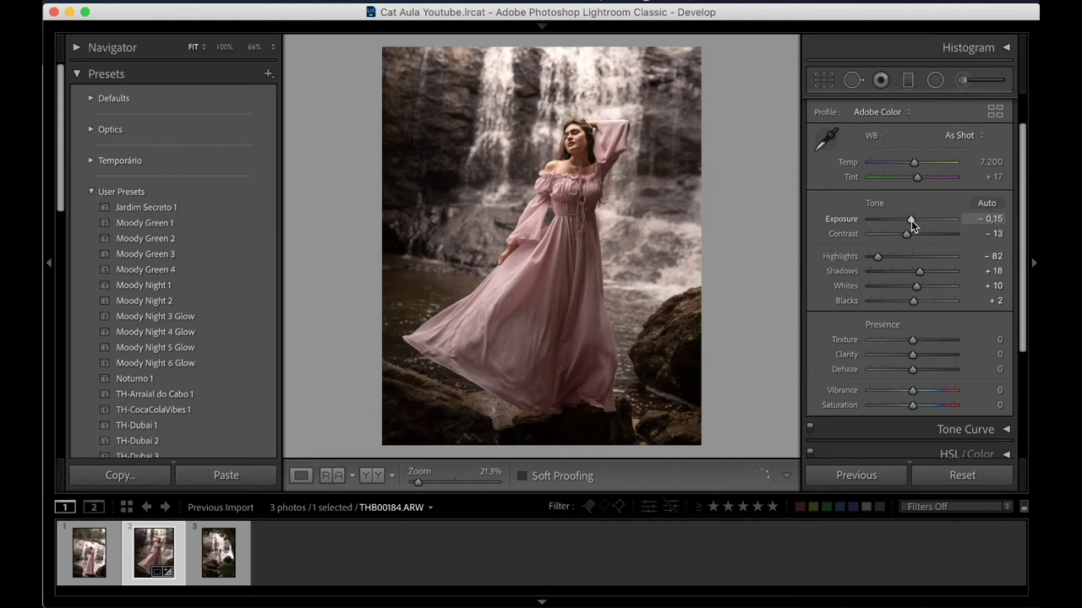
Step: Compare before and after, then set global Exposure to +0.20
key(backslash)
key(backslash)
key(backslash)
key(backslash)
key(backslash)
key(backslash)
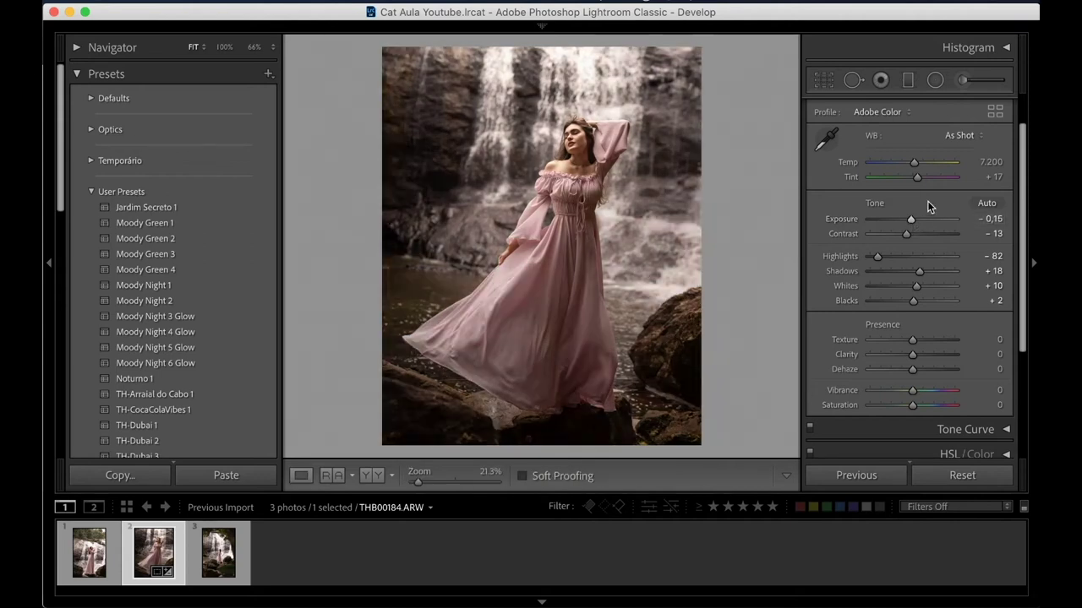
key(backslash)
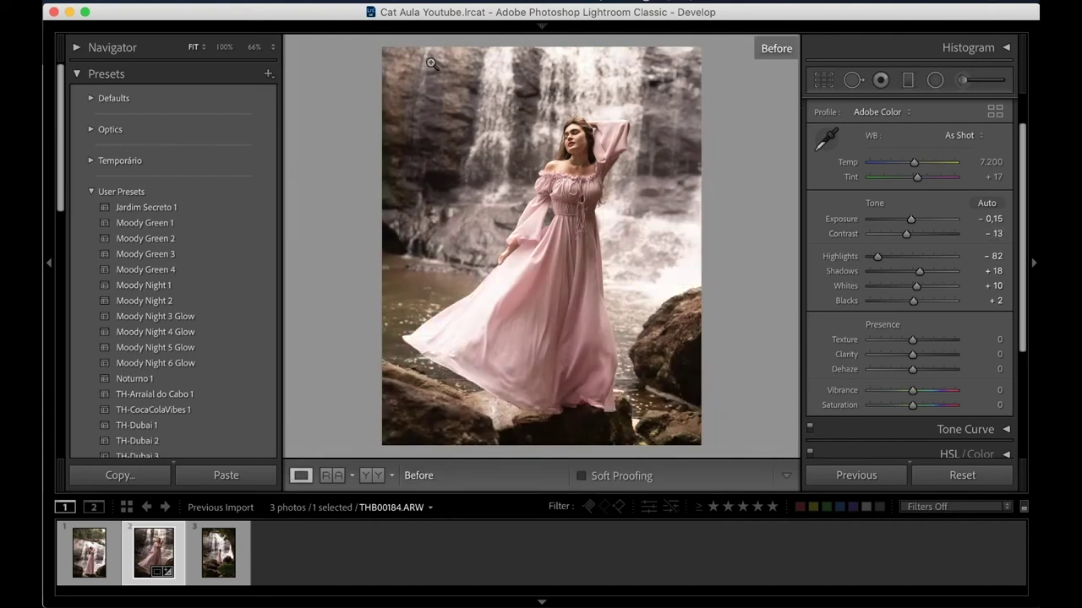
key(backslash)
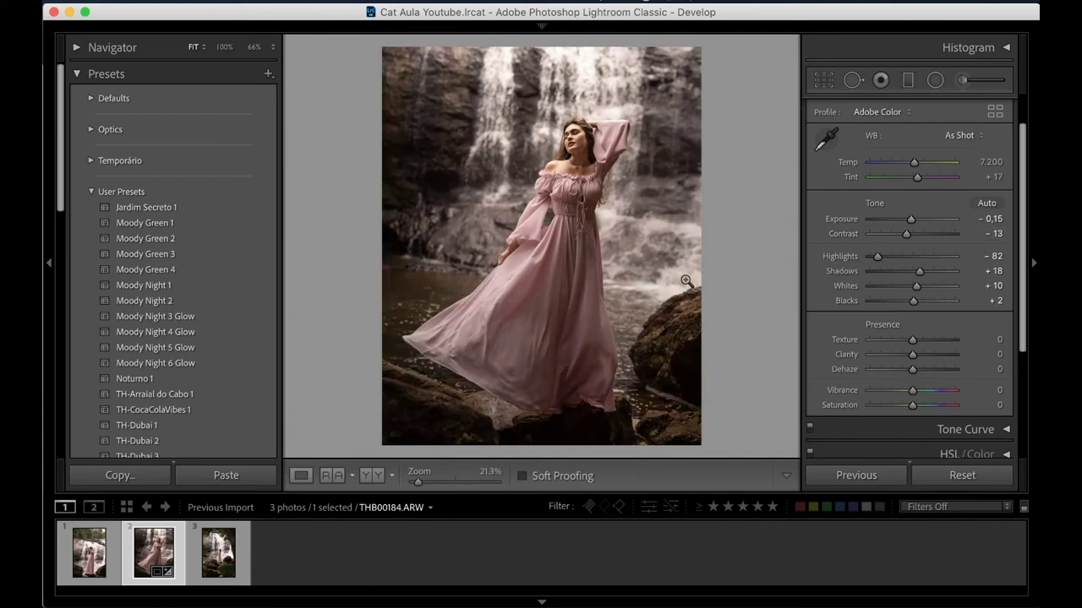
key(backslash)
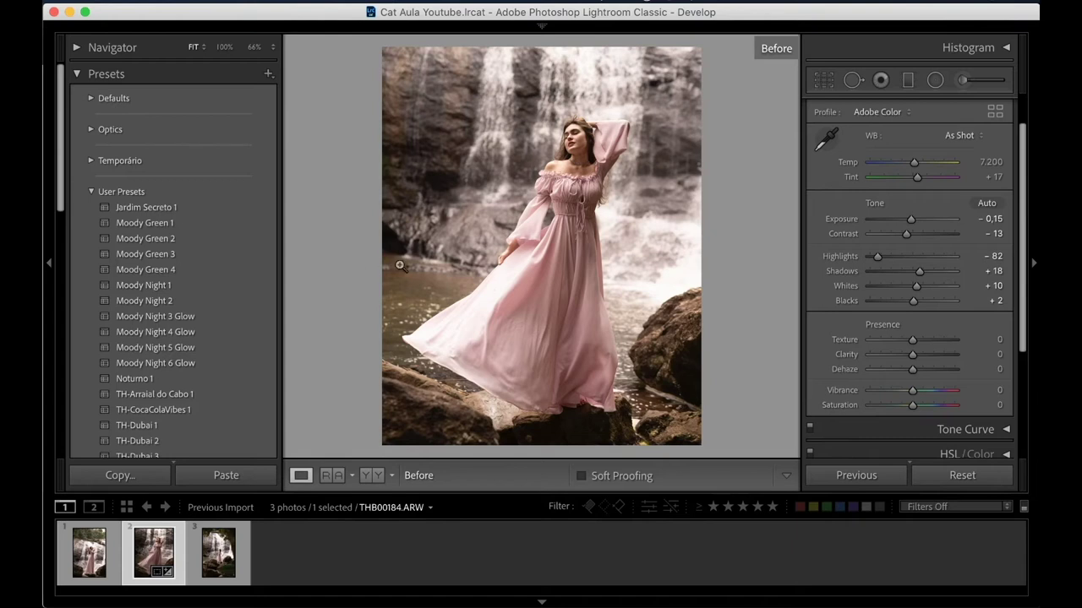
key(backslash)
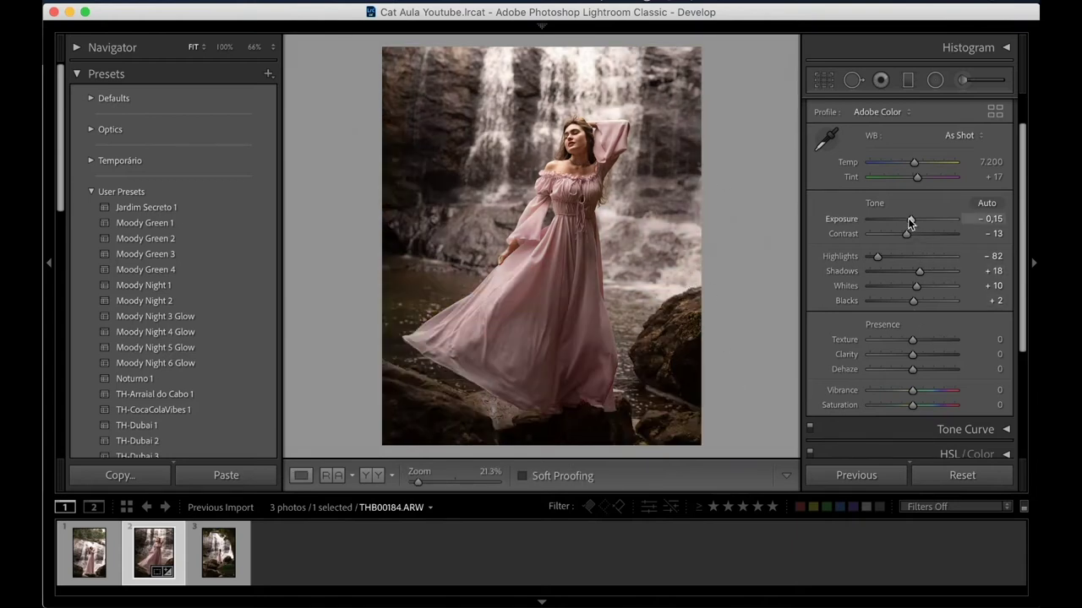
drag(910, 221, 911, 221)
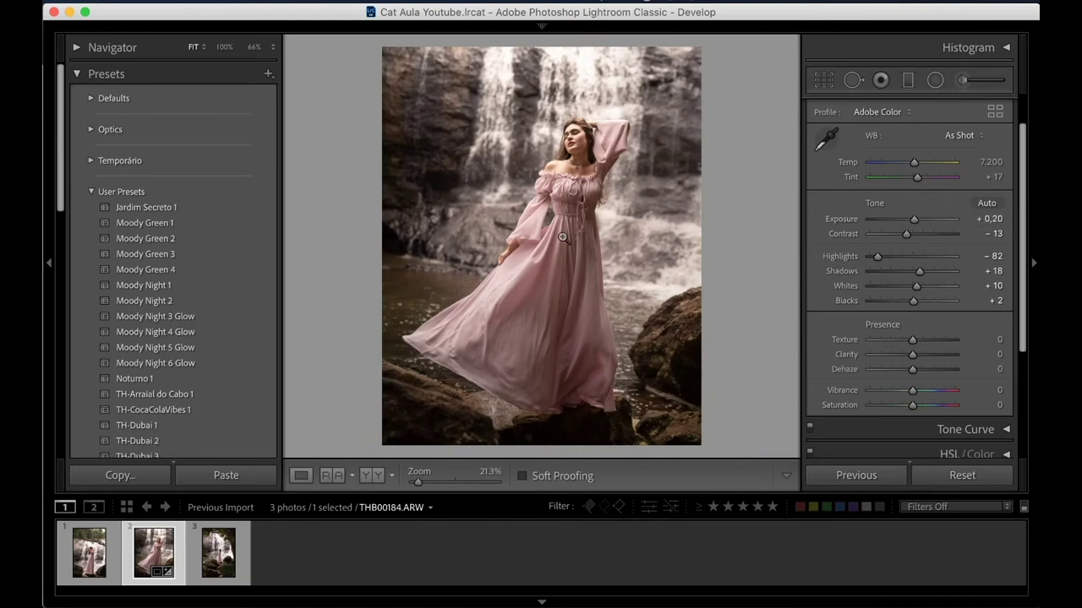
Step: Hide the left panel and bring the Tone Curve panel into view
click(47, 262)
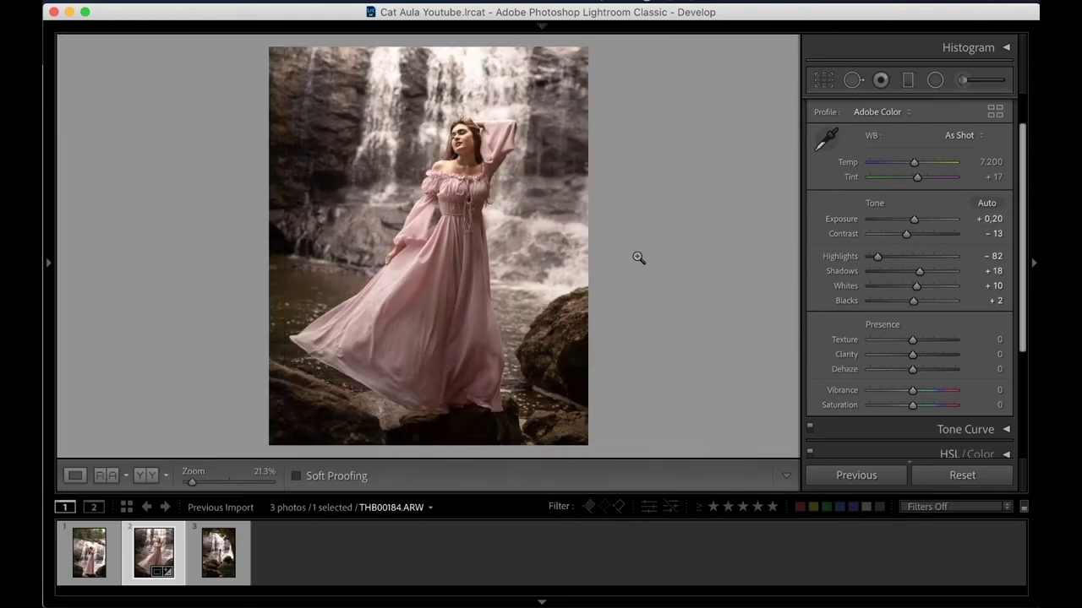
scroll(1024, 315, down, 3)
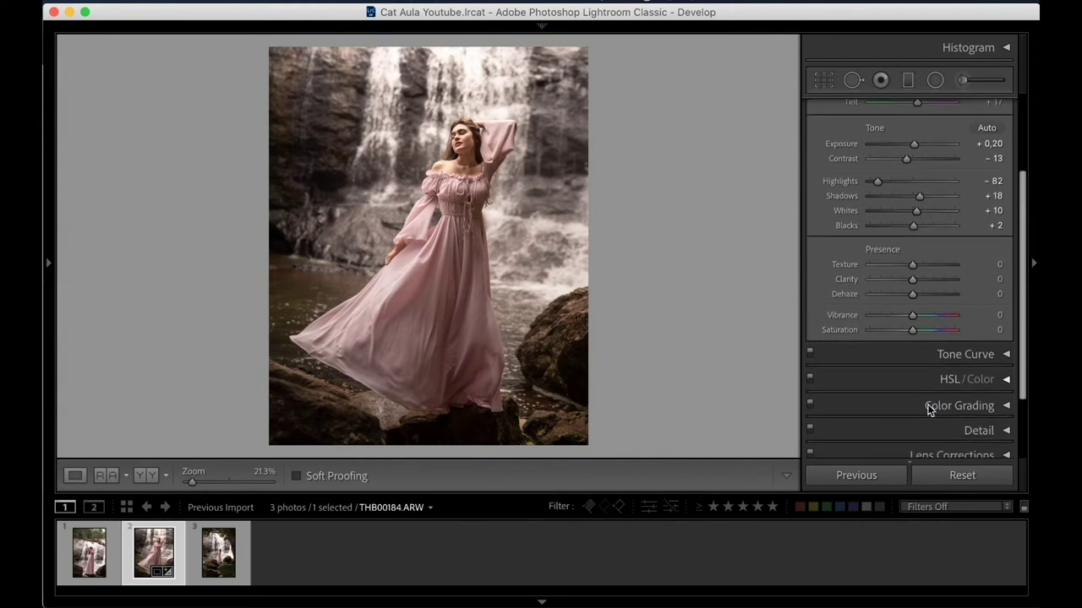
scroll(1022, 309, down, 2)
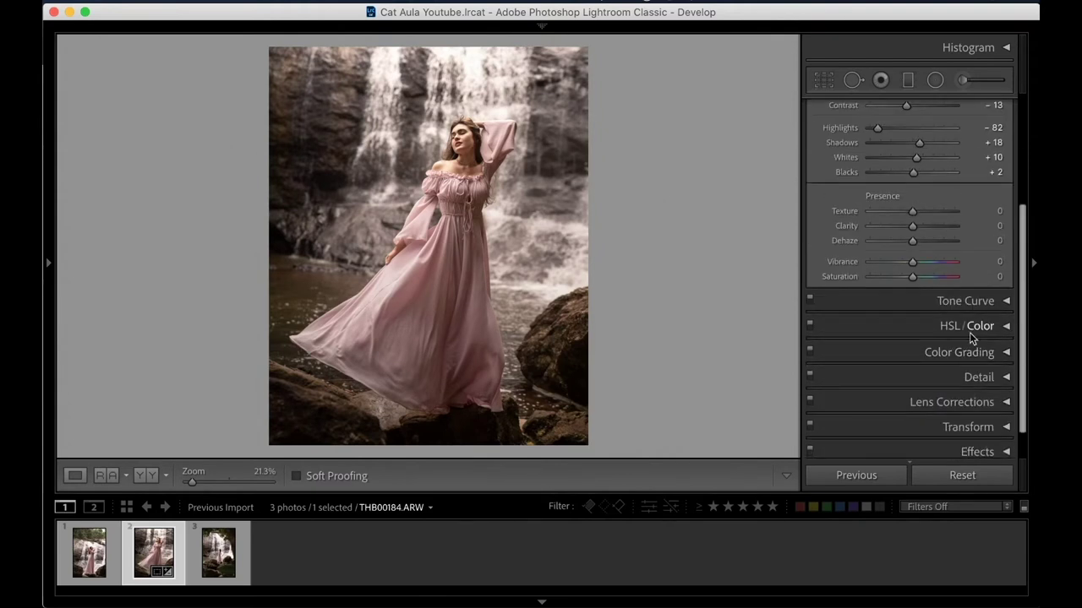
click(1005, 302)
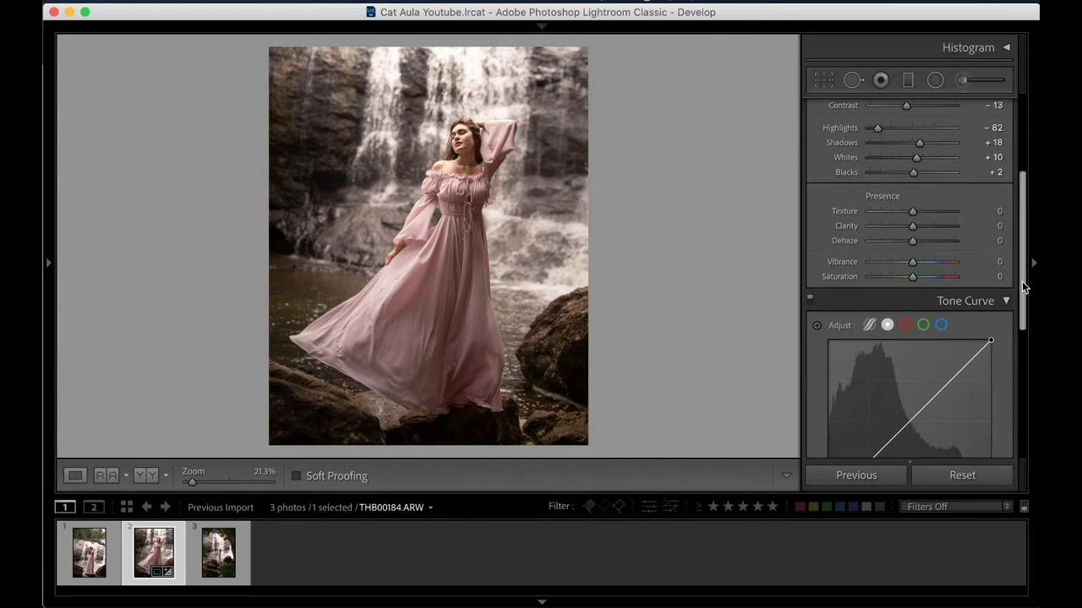
scroll(1023, 292, down, 1)
drag(1019, 302, 1017, 205)
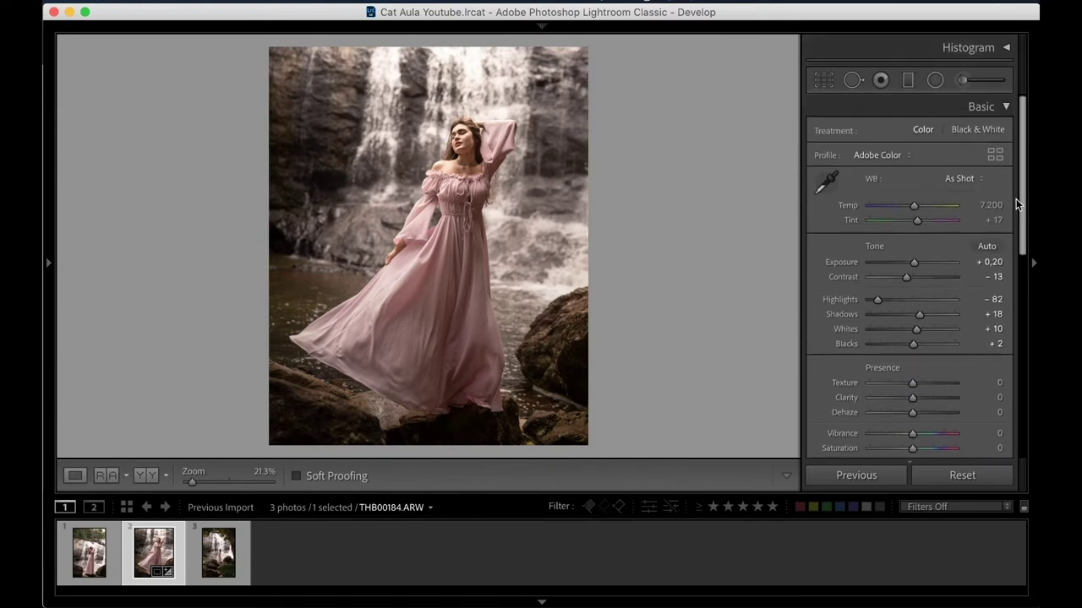
key(backslash)
key(backslash)
drag(913, 332, 916, 333)
scroll(1023, 257, down, 1)
mouse_move(1023, 257)
mouse_down()
mouse_move(1019, 358)
mouse_move(1020, 262)
mouse_up()
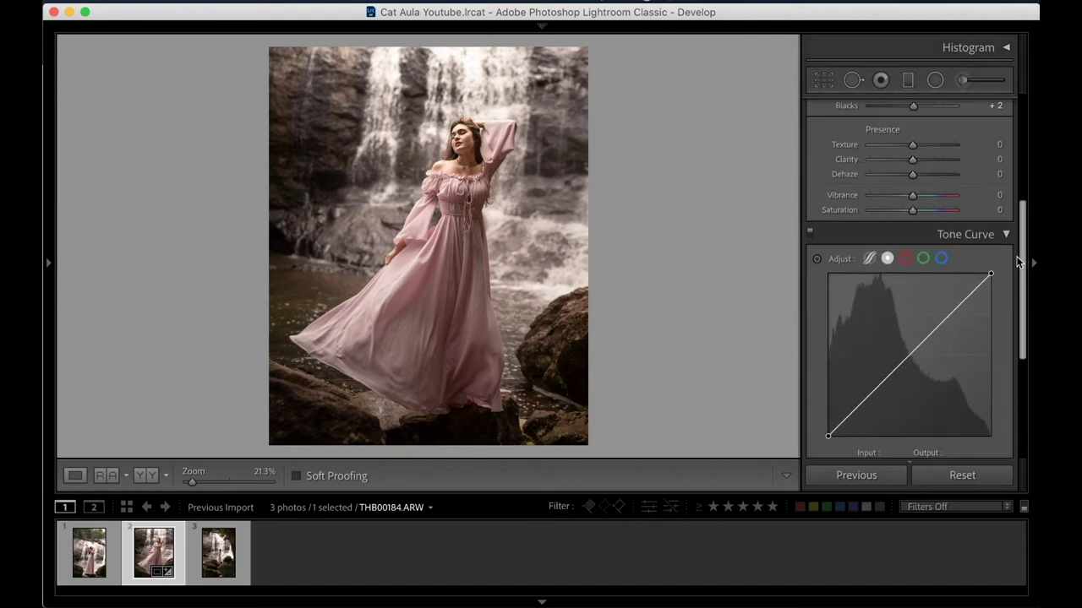
Step: Add upper-midtone, midtone and shadow curve points and lift the black point to fade blacks
click(948, 316)
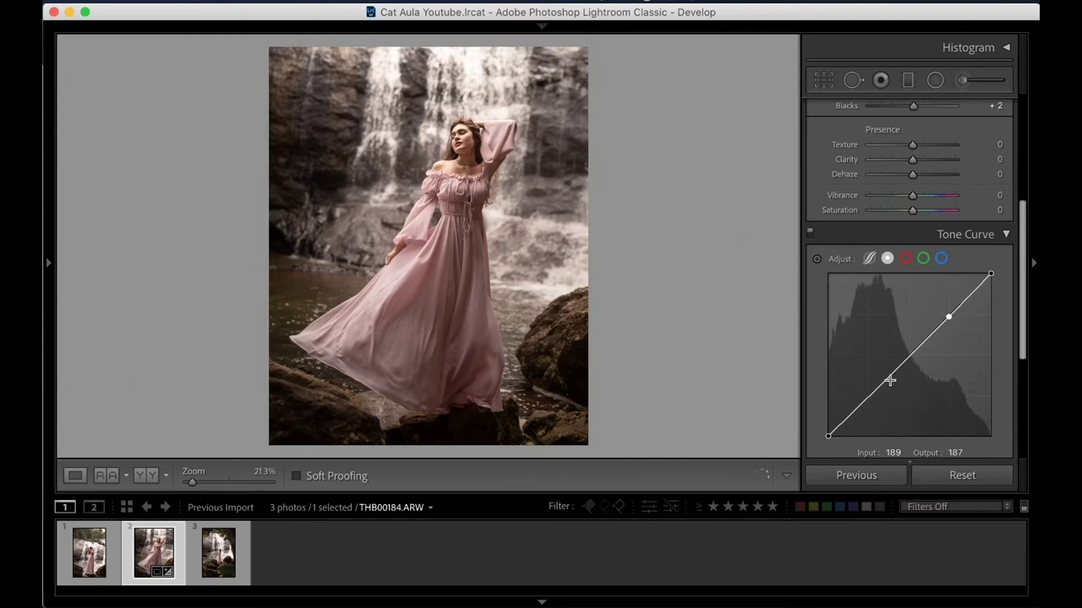
click(887, 380)
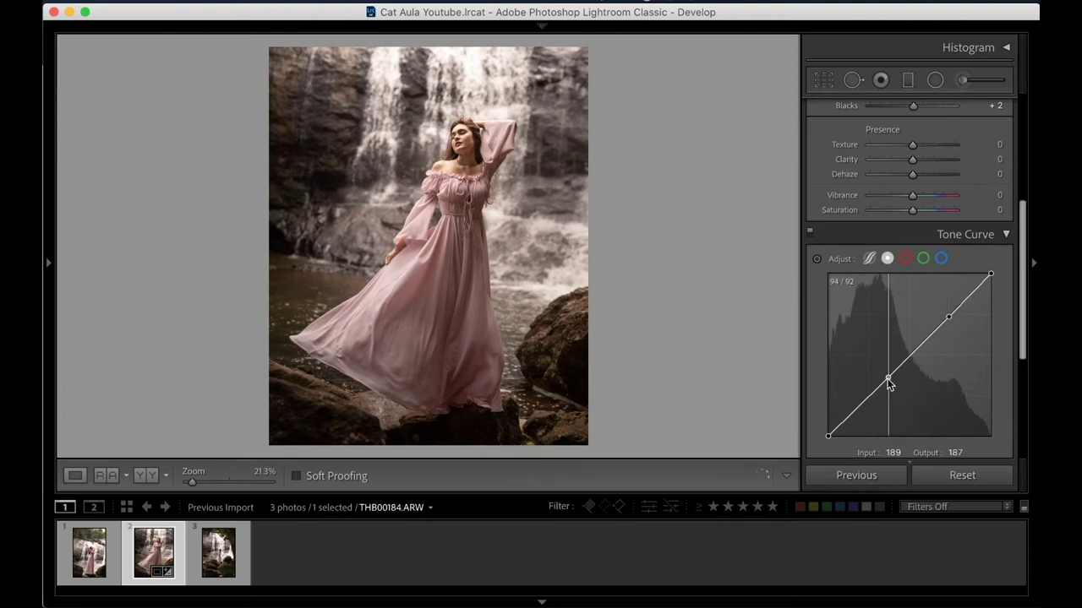
click(855, 411)
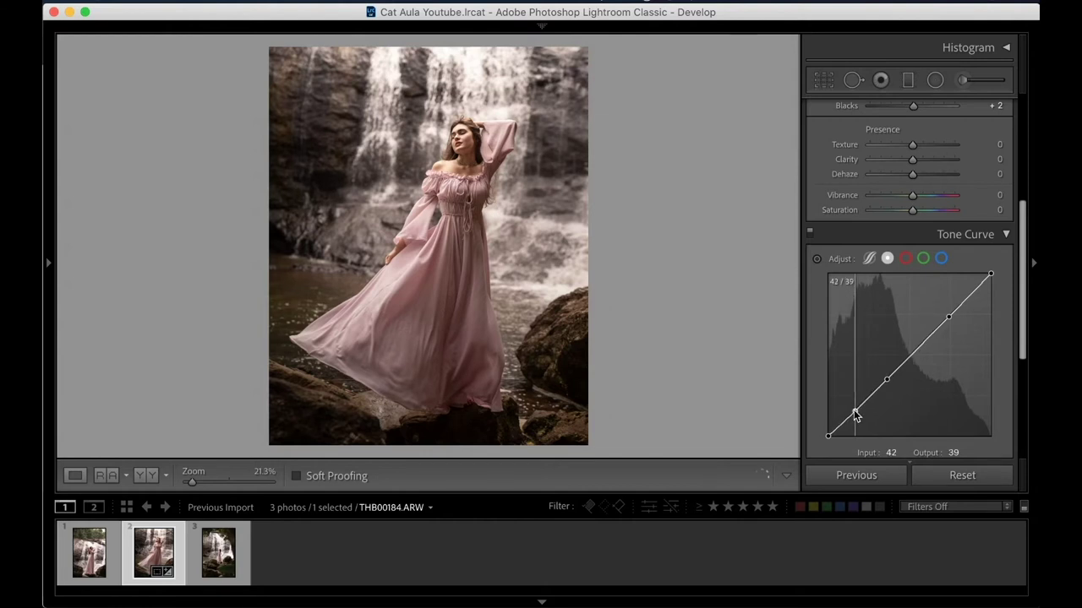
drag(828, 436, 826, 420)
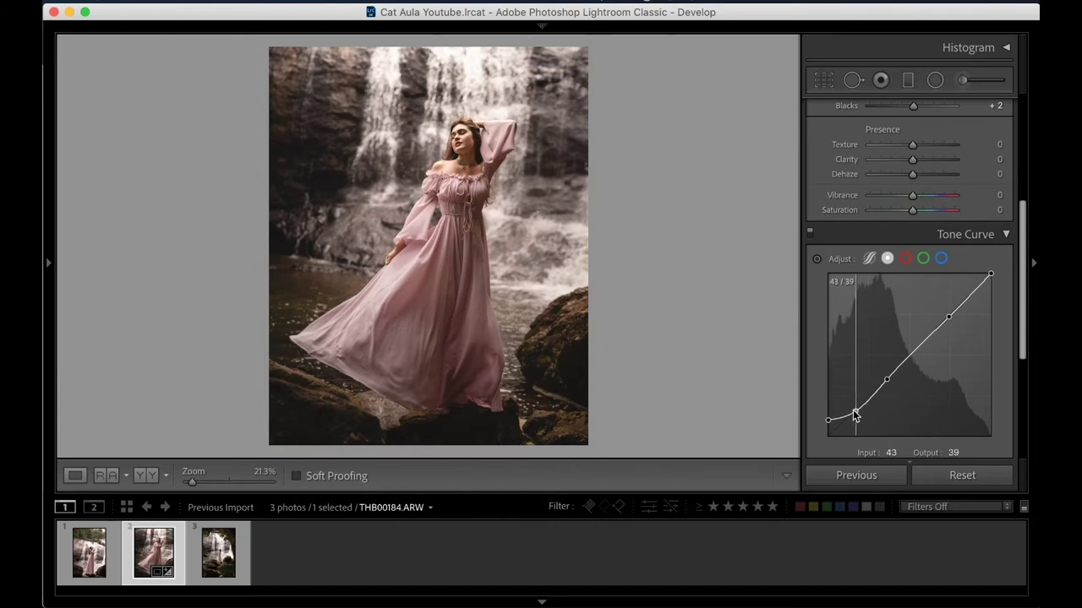
drag(855, 414, 852, 416)
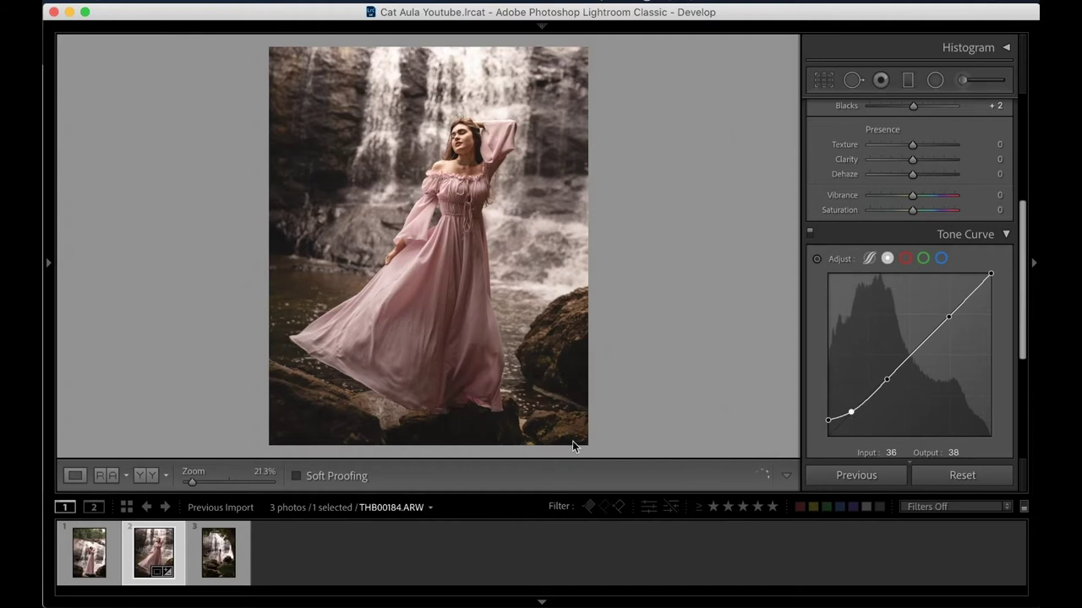
drag(830, 421, 828, 420)
Step: Lower the white point, refine the S-curve points, and toggle the curve to compare
click(972, 290)
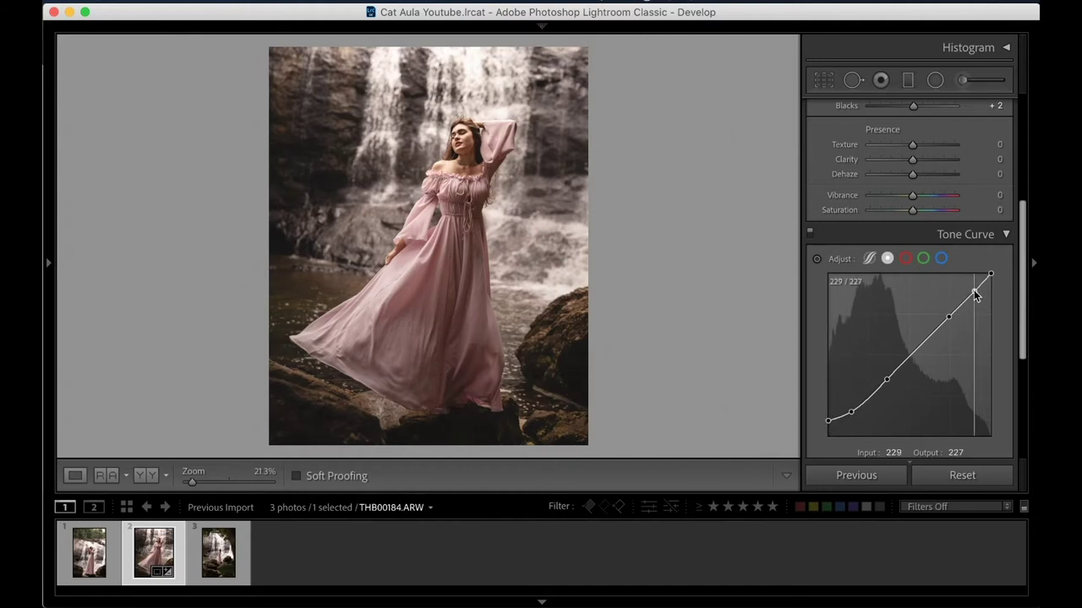
mouse_move(991, 275)
mouse_down()
mouse_move(997, 284)
mouse_move(972, 299)
mouse_up()
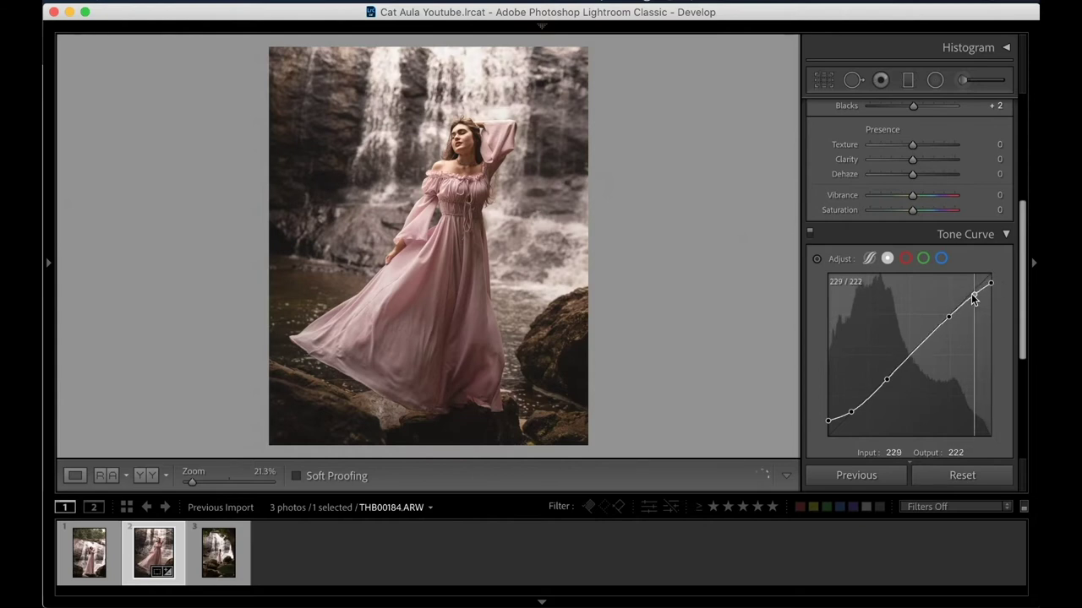
click(942, 326)
drag(943, 326, 940, 324)
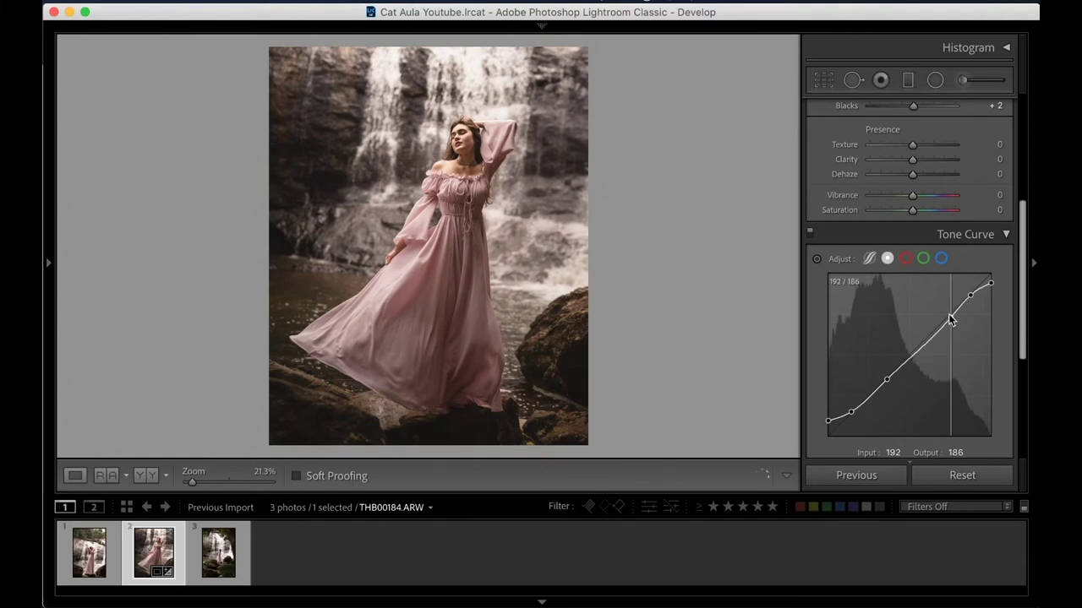
drag(885, 376, 894, 377)
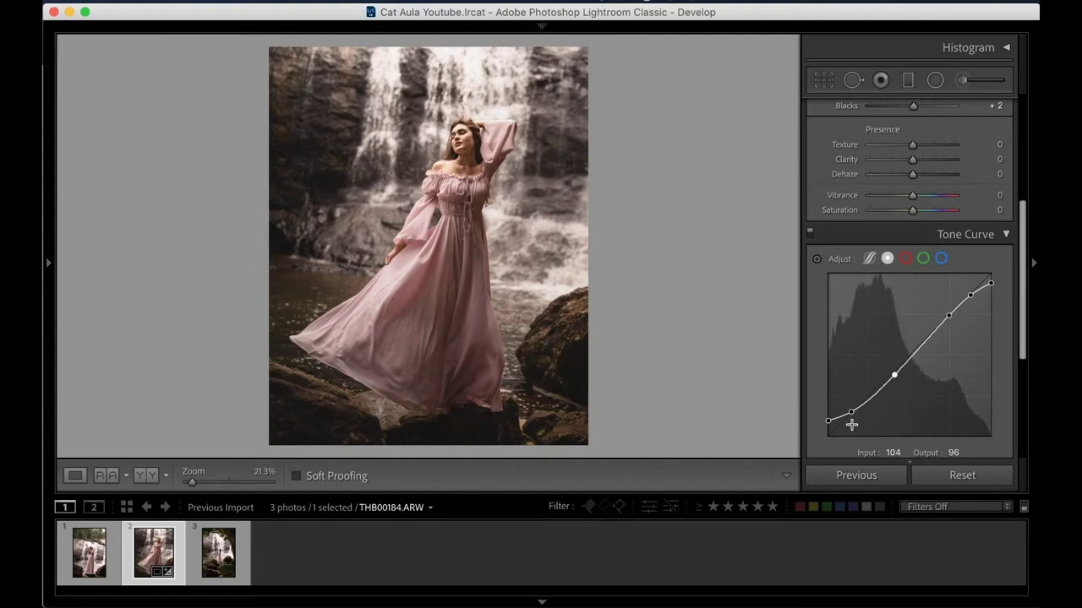
drag(852, 413, 855, 409)
click(810, 237)
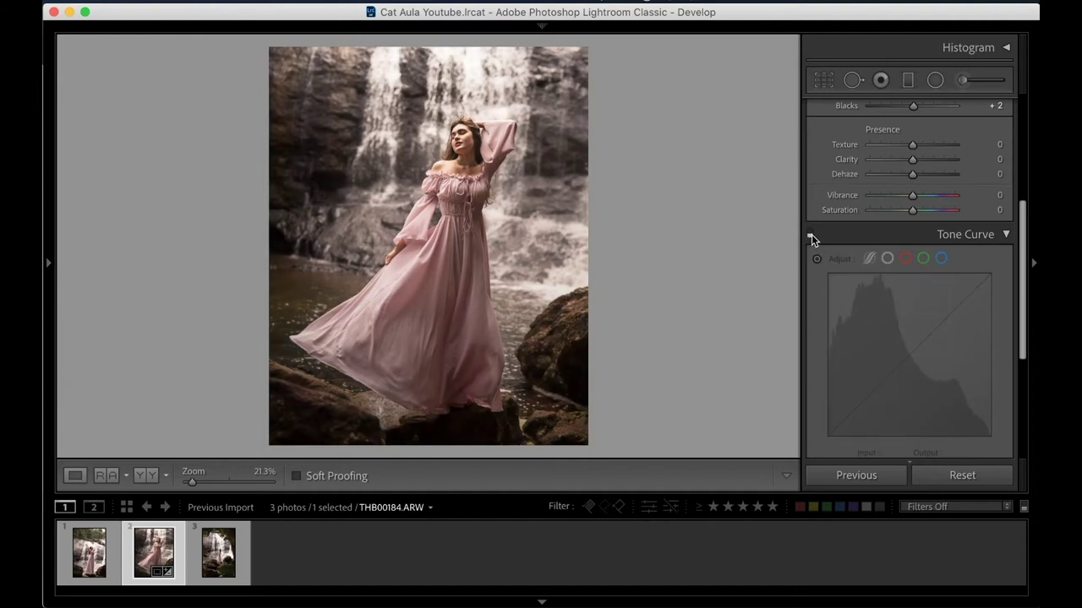
click(811, 235)
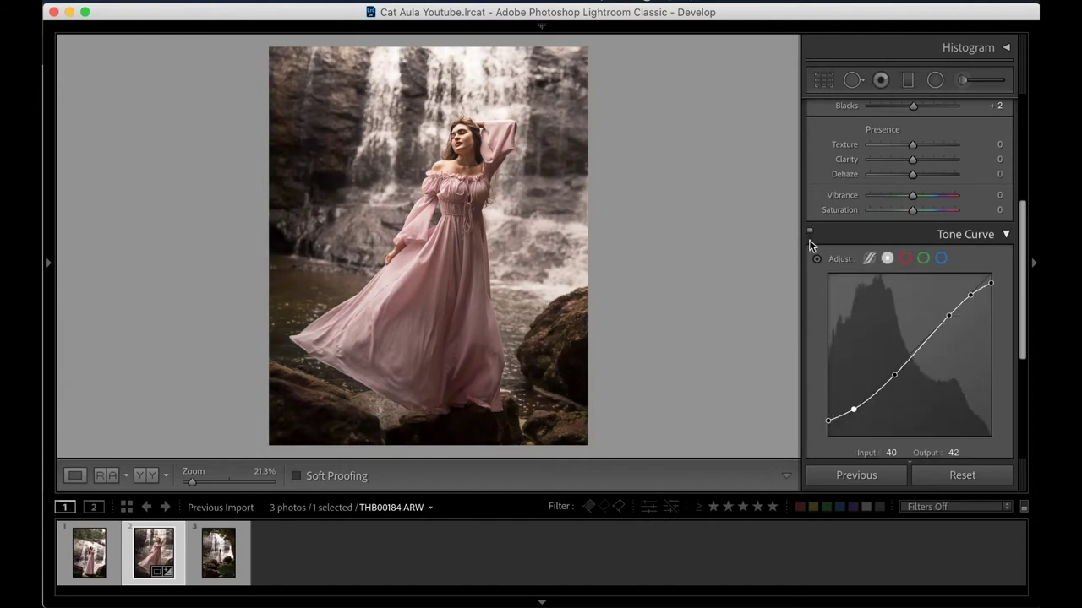
click(828, 421)
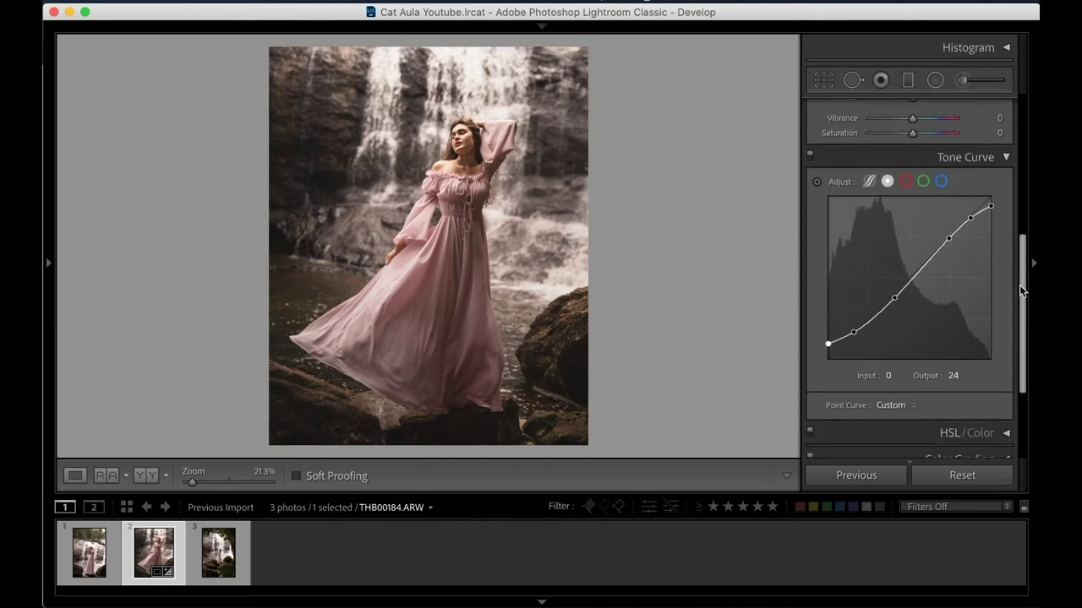
Step: Lower the Basic panel Temp slider to cool the white balance
drag(1022, 258, 896, 161)
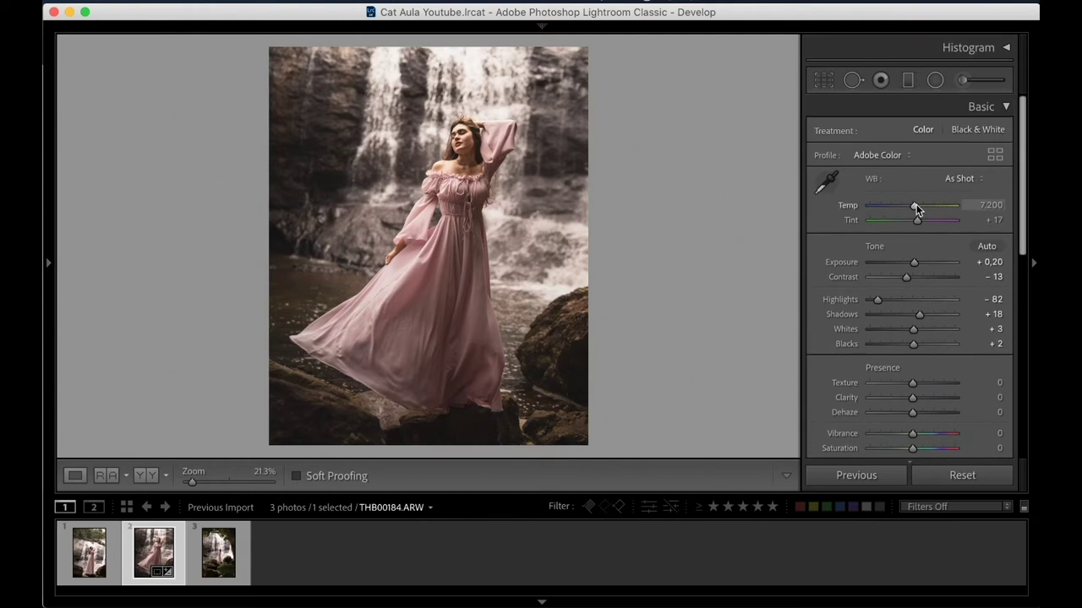
drag(914, 205, 909, 207)
scroll(964, 296, down, 10)
scroll(1014, 382, down, 3)
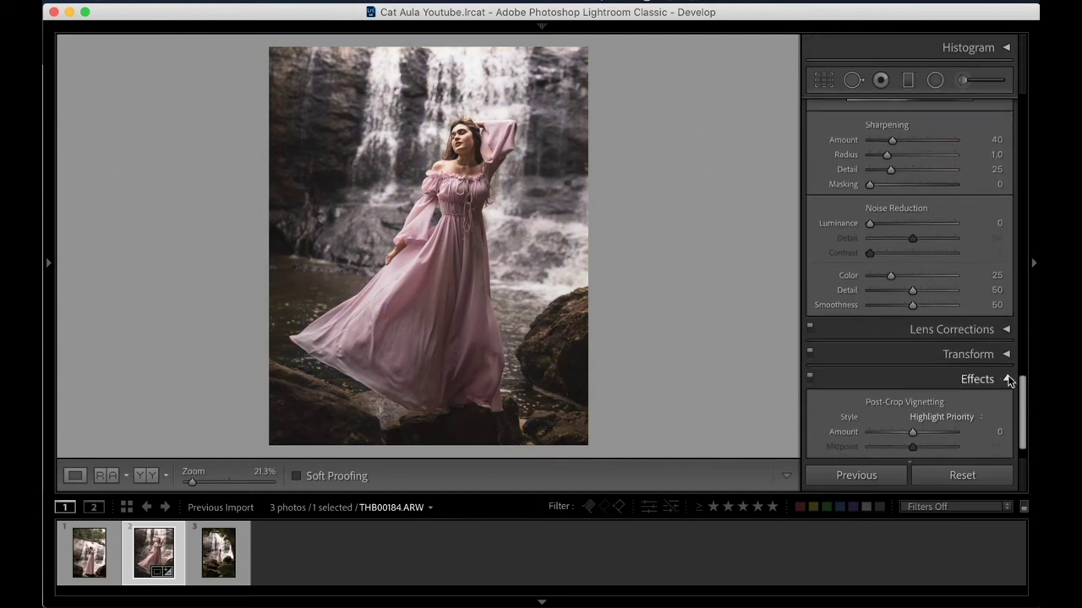
Step: Set Calibration Blue Primary Hue to -42, raise Red Primary Hue, and settle Temp at 5,670
click(1007, 379)
click(1003, 437)
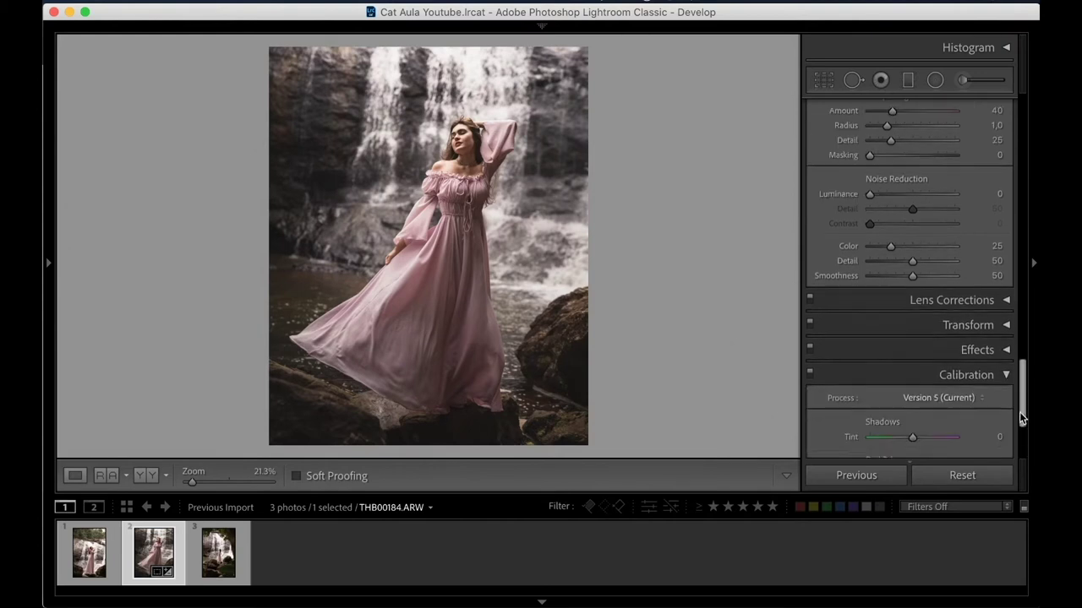
scroll(1019, 414, down, 5)
mouse_move(913, 373)
mouse_down()
mouse_move(932, 367)
mouse_move(877, 376)
mouse_move(913, 374)
mouse_up()
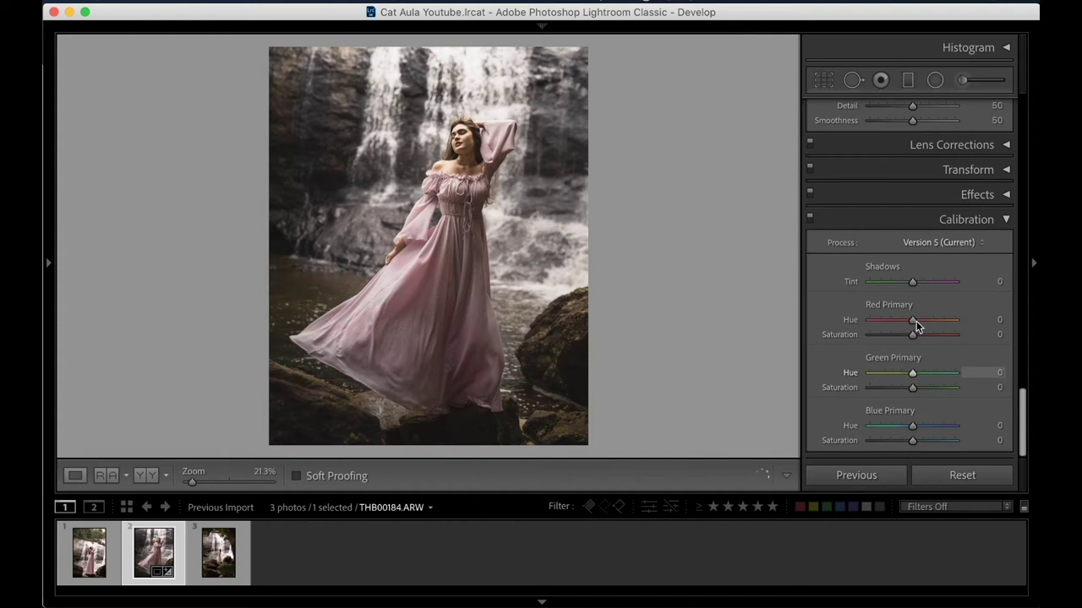
drag(883, 431, 890, 430)
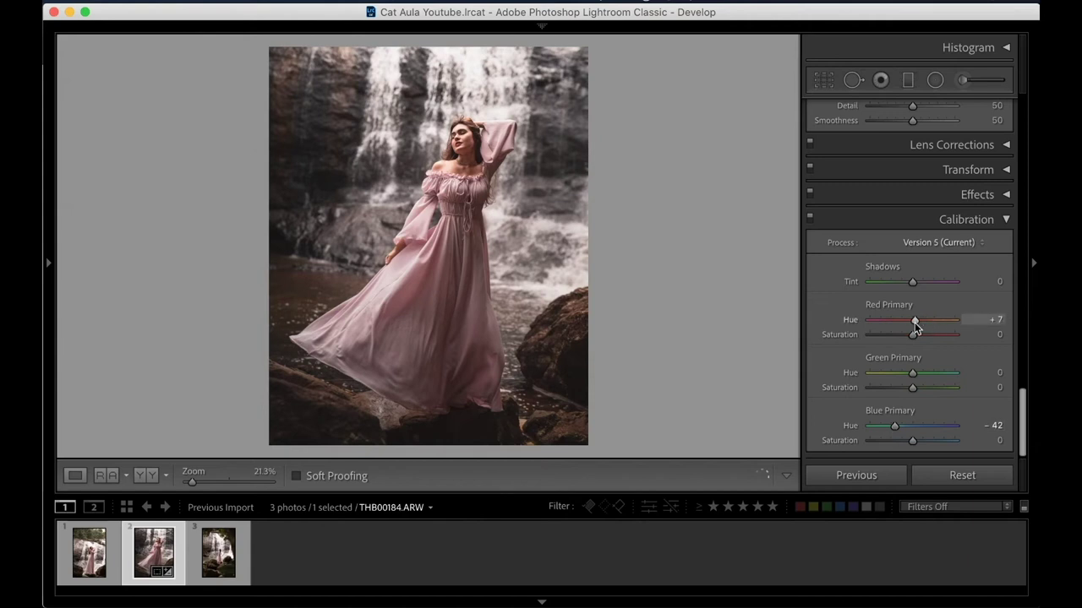
mouse_move(913, 321)
mouse_down()
mouse_move(894, 330)
mouse_move(934, 322)
mouse_up()
drag(1020, 395, 1021, 106)
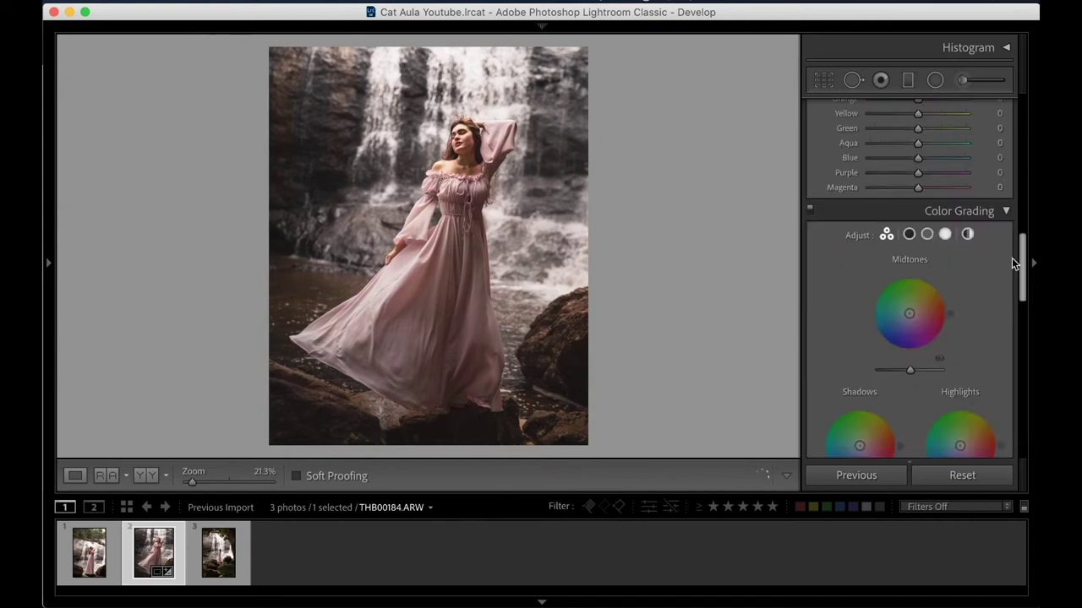
drag(898, 200, 903, 204)
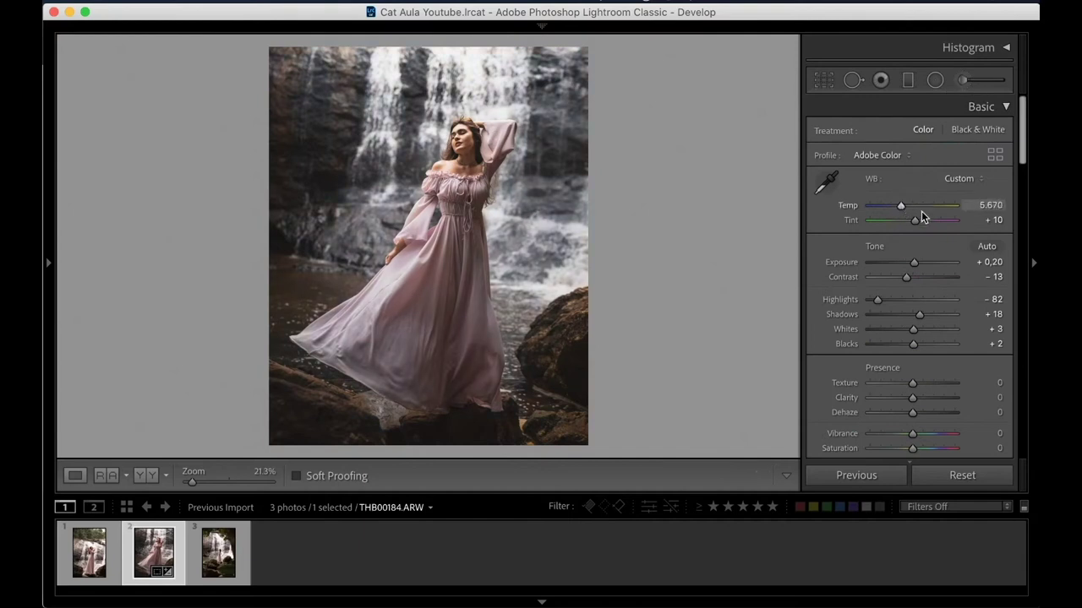
Step: Set Detail sharpening to Amount 45, Radius 1,3 and Masking 86 while previewing the edge mask
mouse_move(1016, 158)
mouse_down()
mouse_move(1012, 397)
mouse_move(1013, 386)
mouse_up()
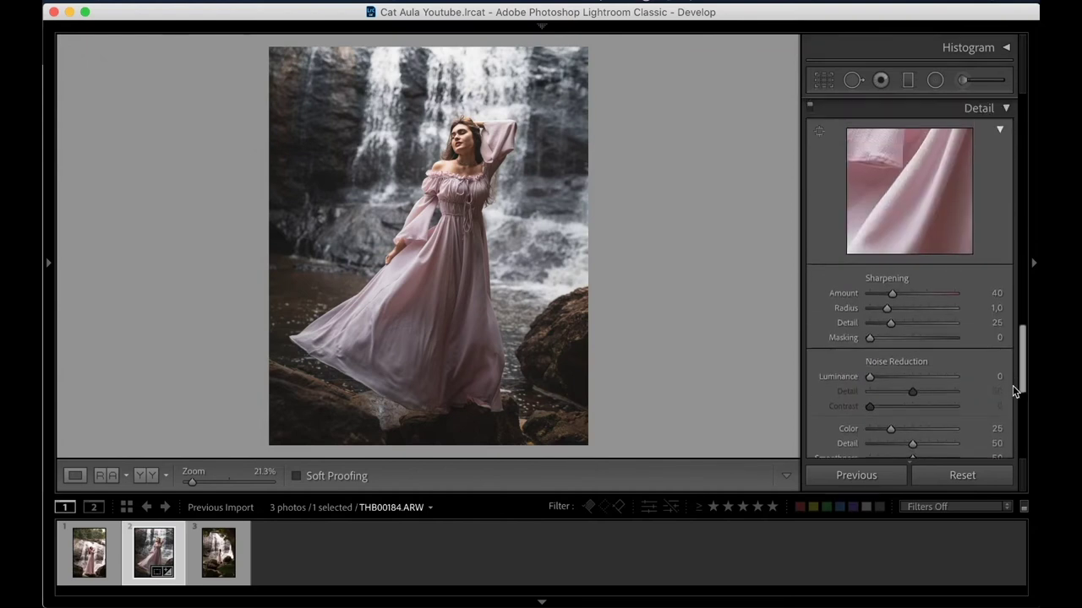
drag(869, 340, 943, 345)
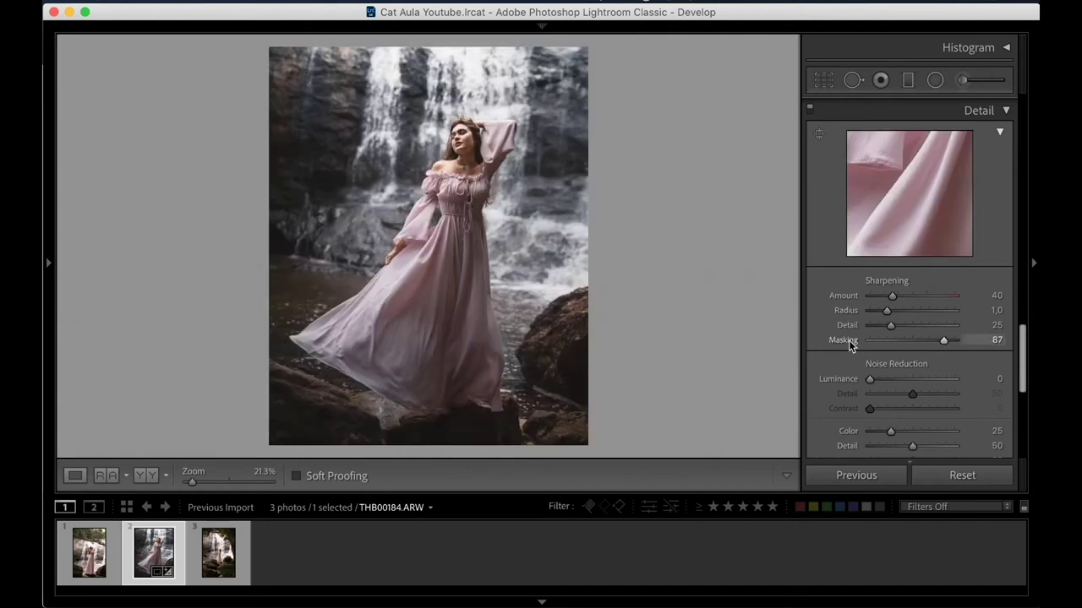
alt+click(940, 343)
drag(943, 346, 944, 343)
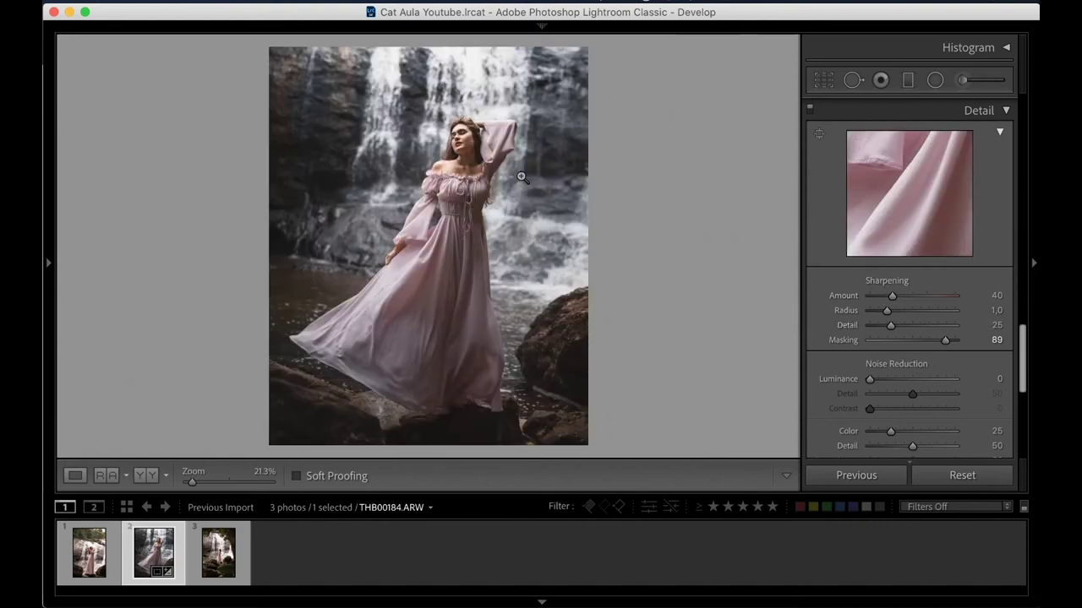
alt+click(946, 341)
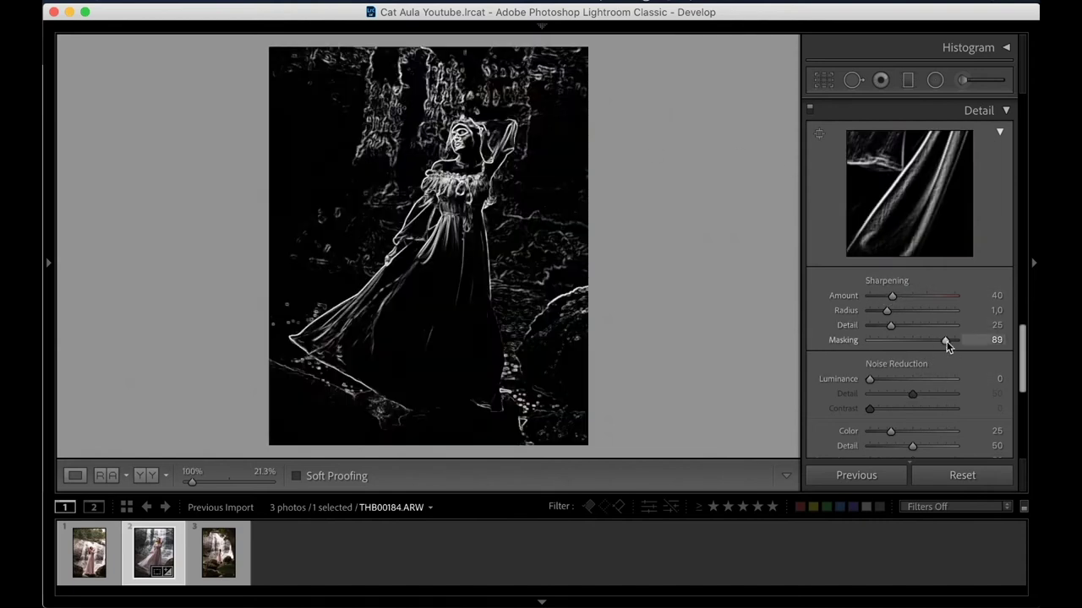
drag(947, 342, 943, 341)
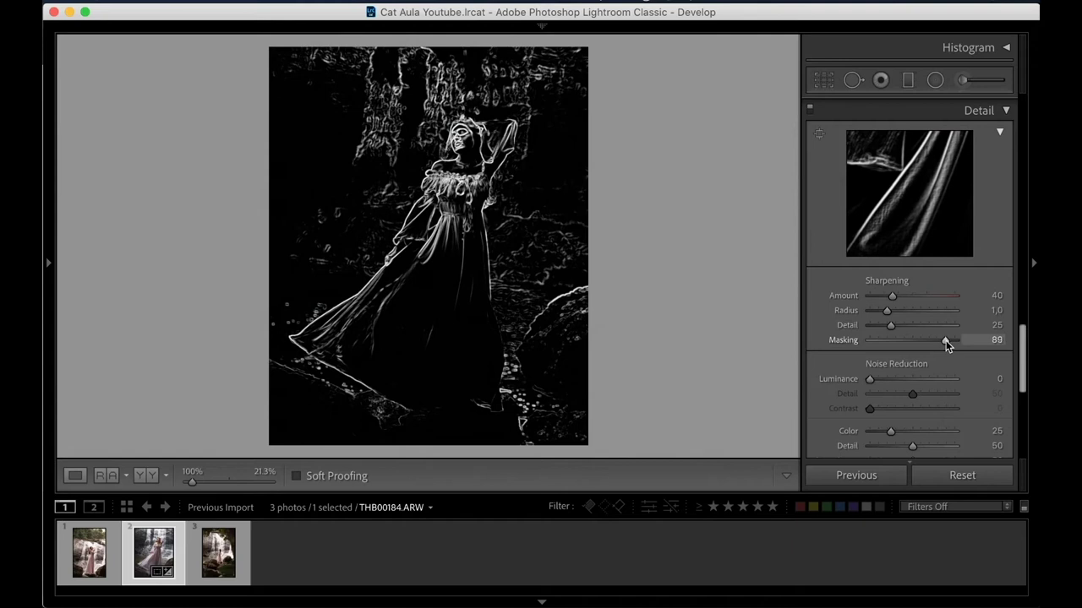
drag(895, 313, 895, 296)
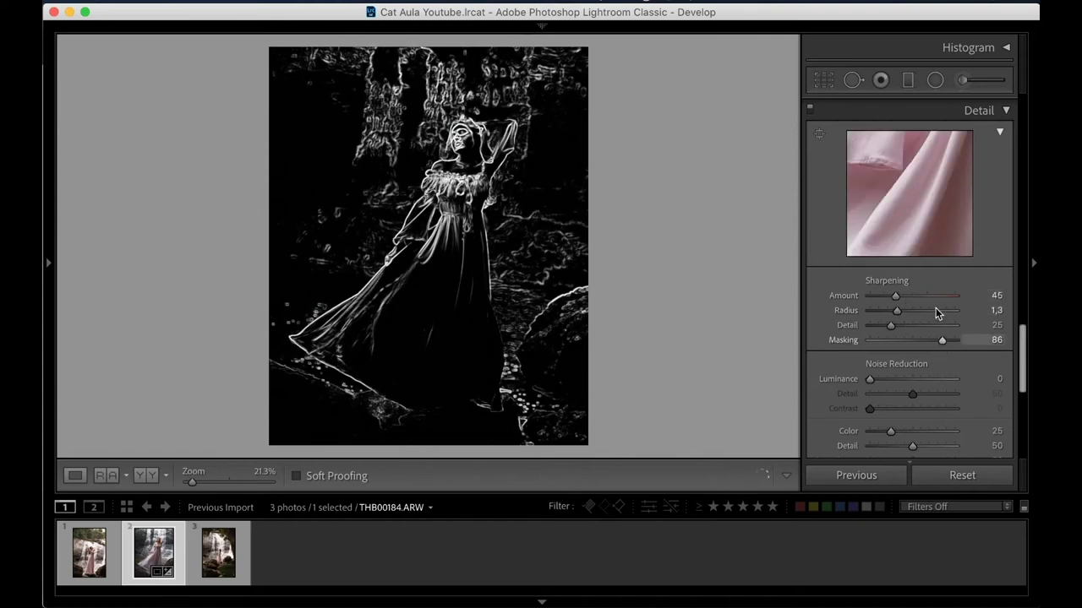
drag(943, 342, 943, 342)
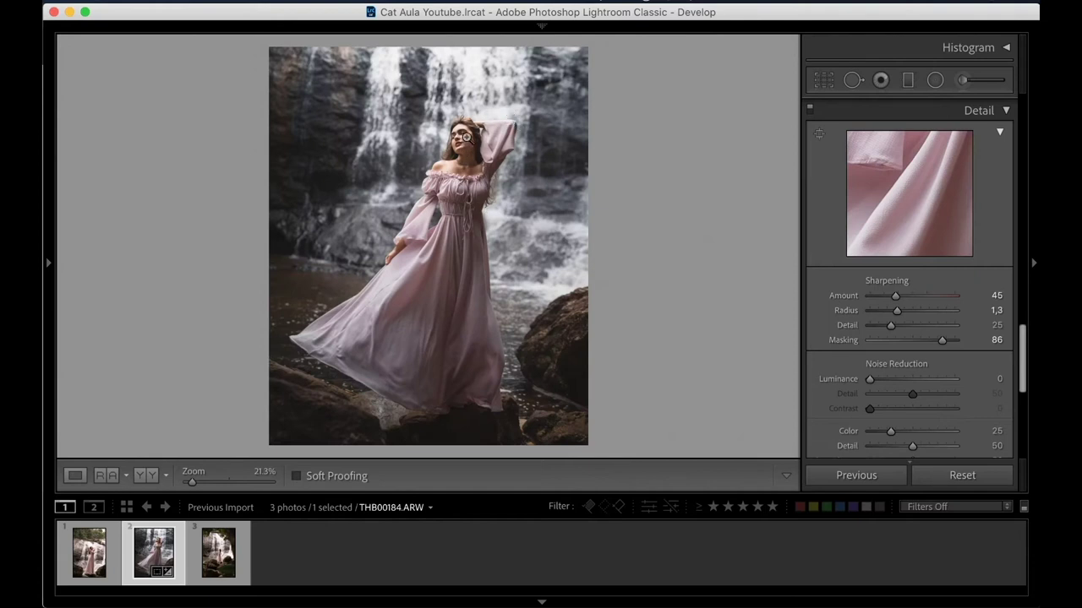
mouse_move(1023, 362)
mouse_down()
mouse_move(1022, 416)
mouse_move(1020, 244)
mouse_up()
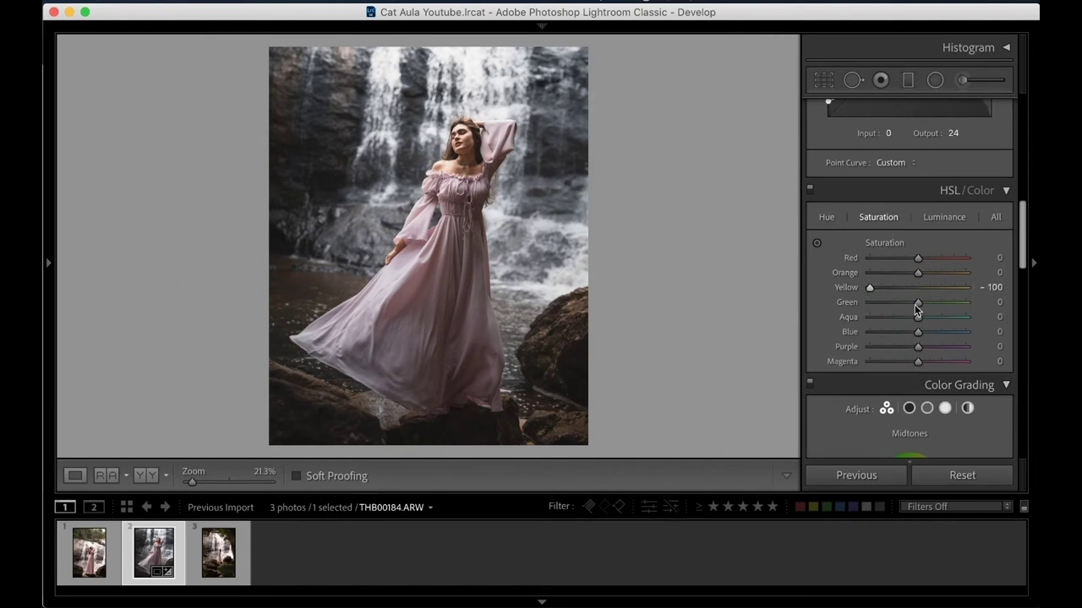
Step: Set HSL Saturation Green -100, Aqua -65, Blue -49, Purple -52 and Magenta -51
mouse_move(918, 302)
mouse_down()
mouse_move(869, 305)
mouse_move(897, 318)
mouse_move(898, 365)
mouse_move(869, 360)
mouse_move(894, 359)
mouse_up()
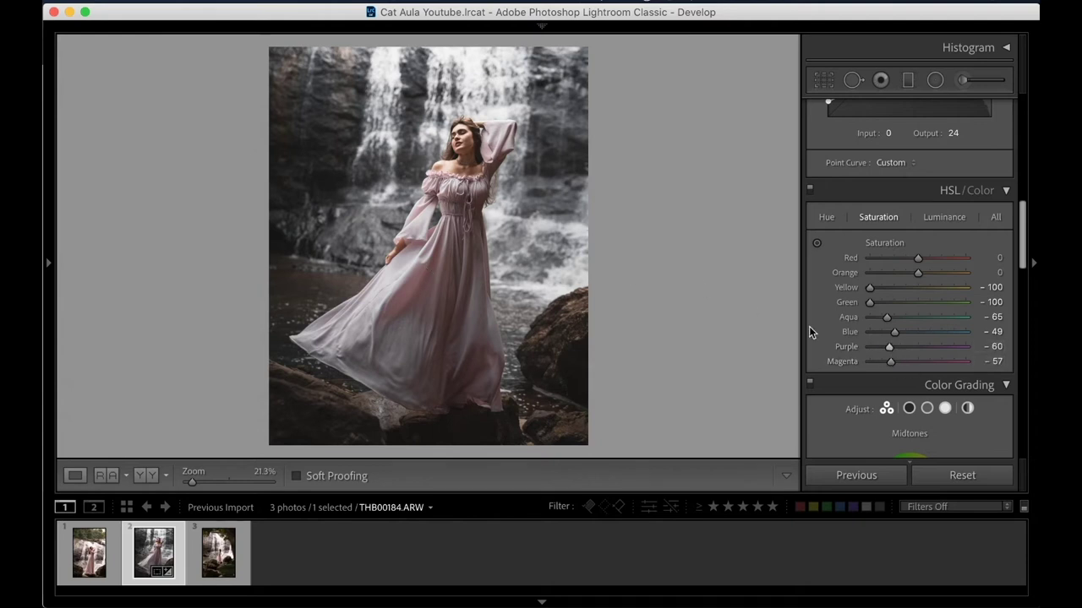
drag(892, 362, 895, 361)
click(893, 347)
Step: Ease the waterfall radial filter to Exposure +0.76 and Shadows +61, then close mask editing
drag(1022, 268, 1026, 158)
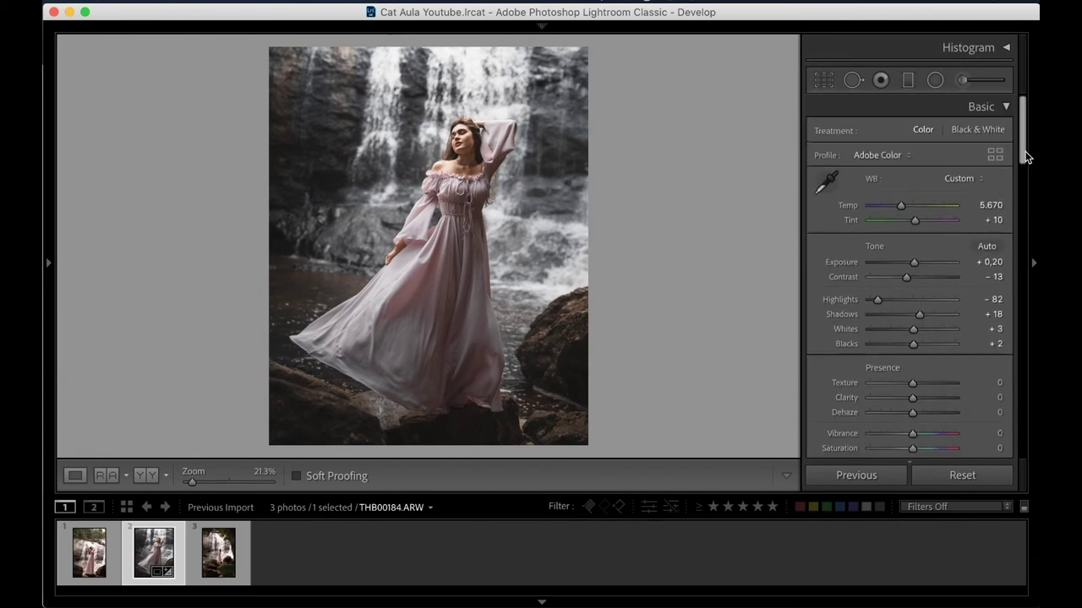
click(933, 80)
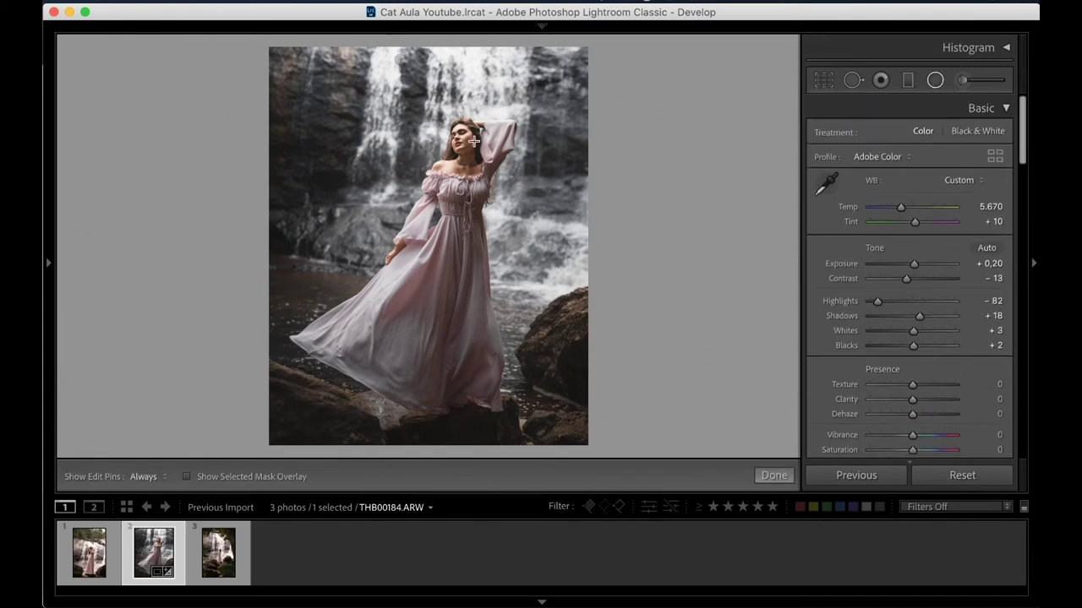
click(402, 56)
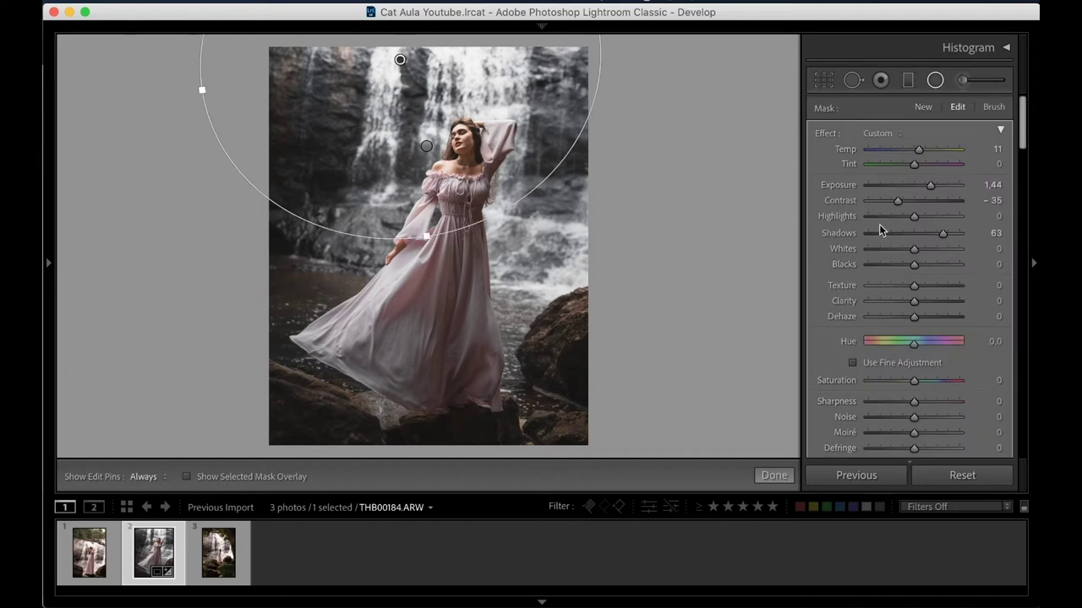
drag(914, 233, 937, 235)
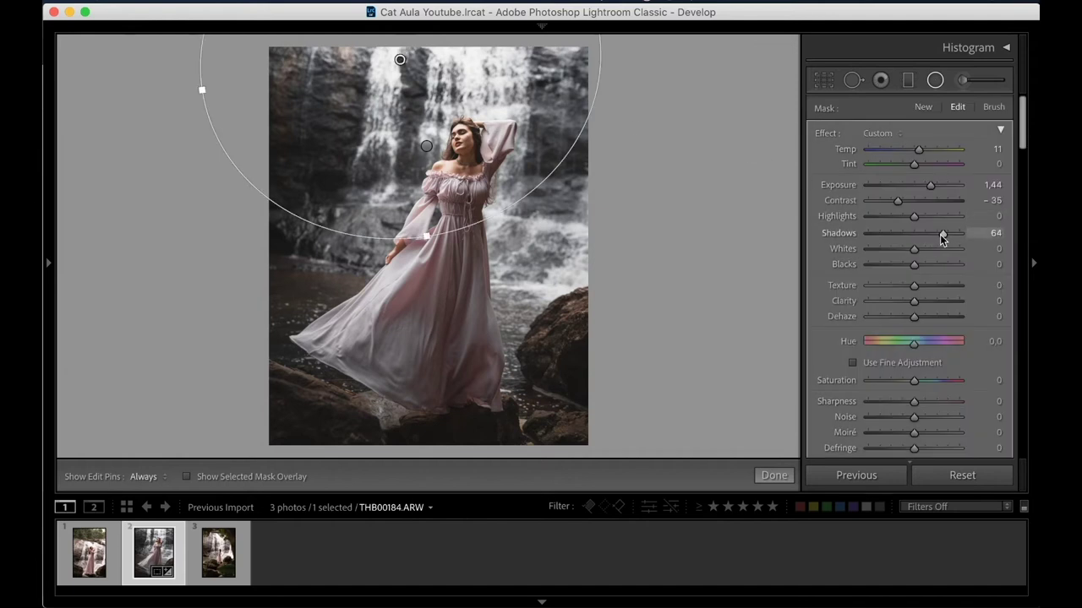
click(923, 186)
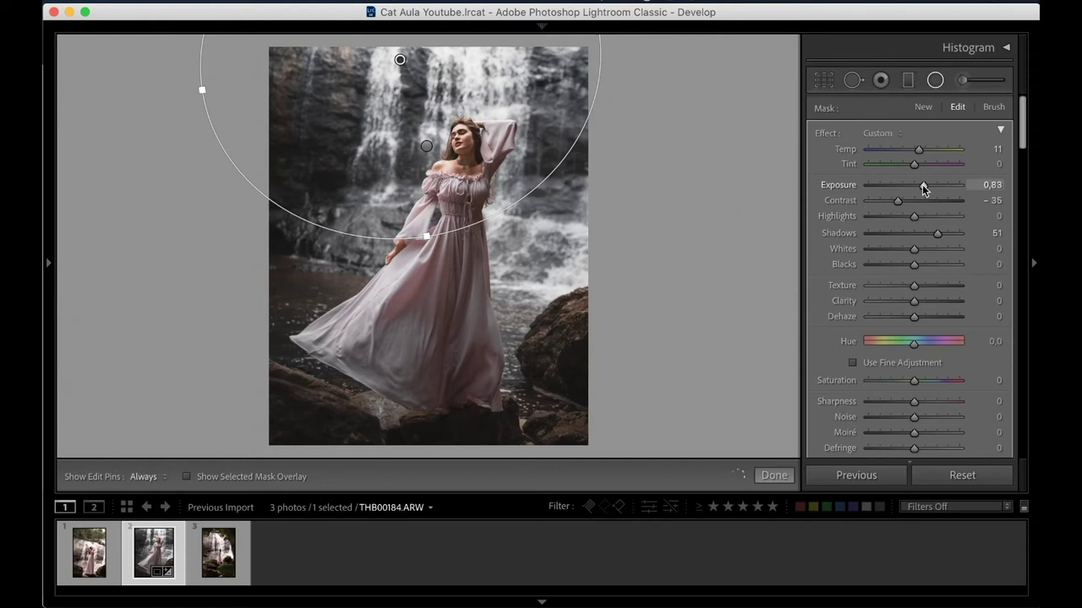
drag(922, 188, 921, 187)
click(774, 475)
mouse_move(1022, 156)
mouse_down()
mouse_move(1021, 202)
mouse_move(1018, 150)
mouse_up()
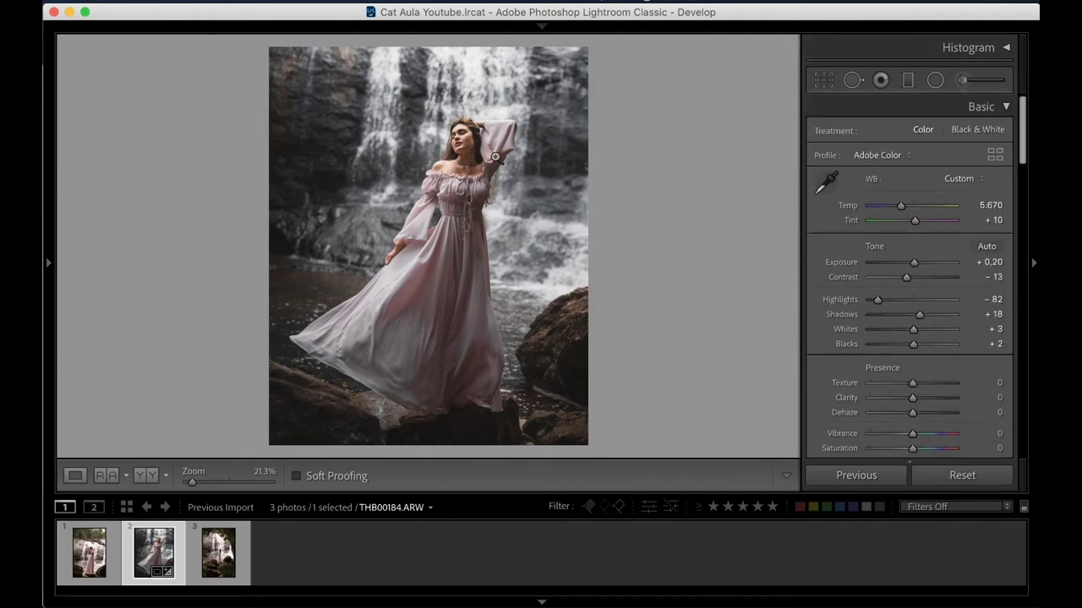
Step: Zoom to 100% on the raised arm and switch to the Adjustment Brush
click(495, 158)
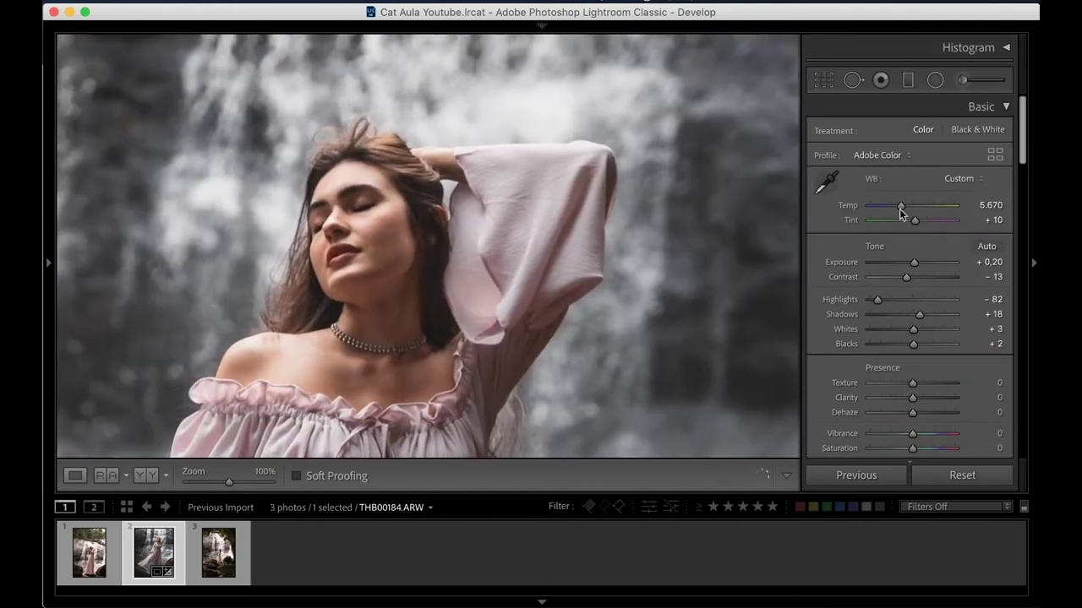
mouse_move(640, 259)
mouse_down()
mouse_move(669, 239)
mouse_move(669, 259)
mouse_up()
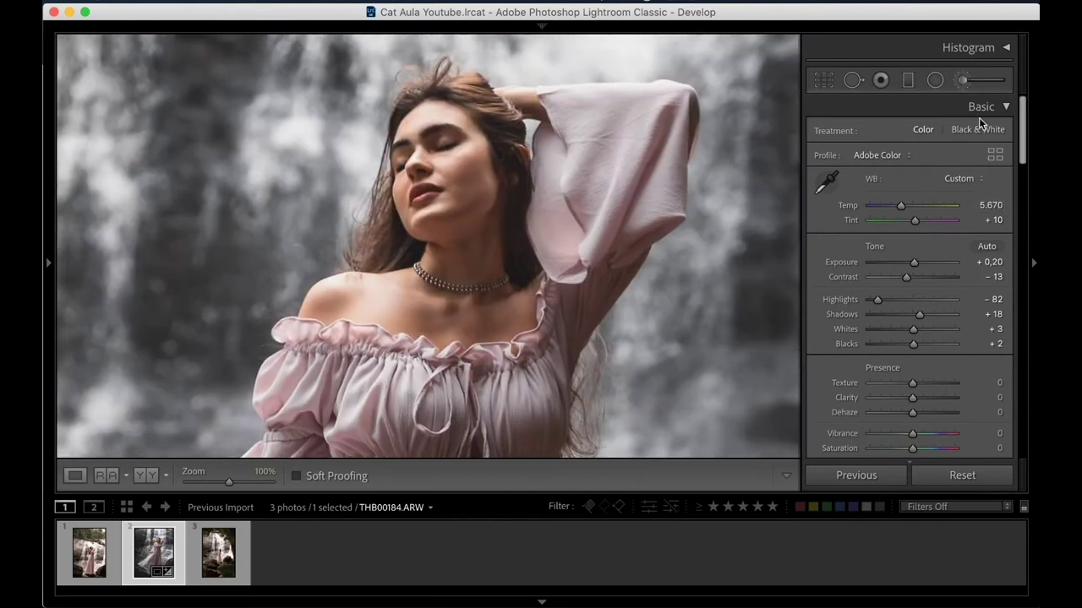
key(k)
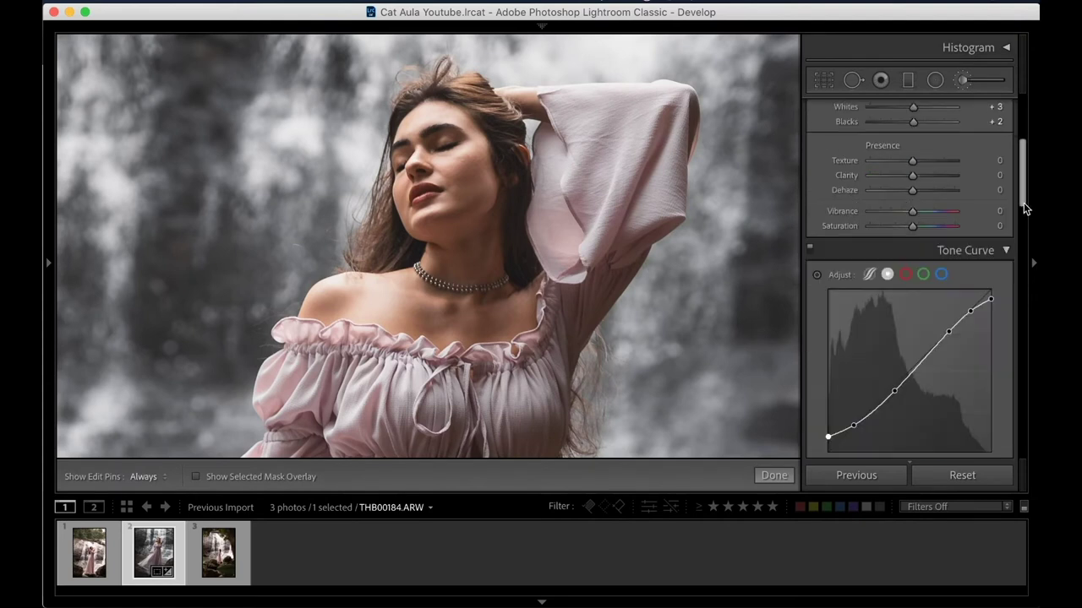
scroll(980, 216, down, 3)
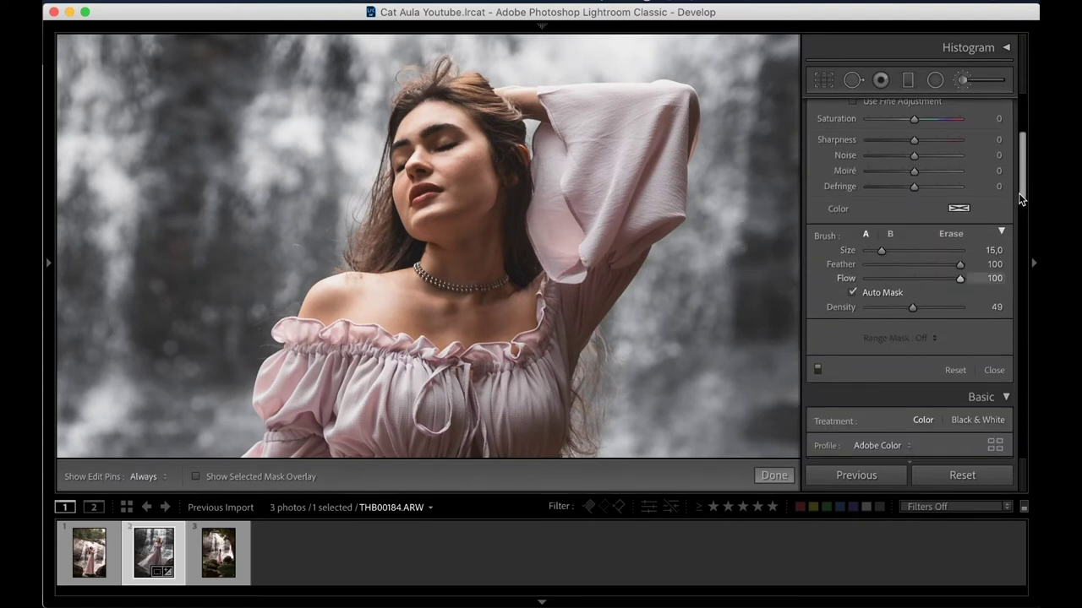
scroll(997, 257, up, 2)
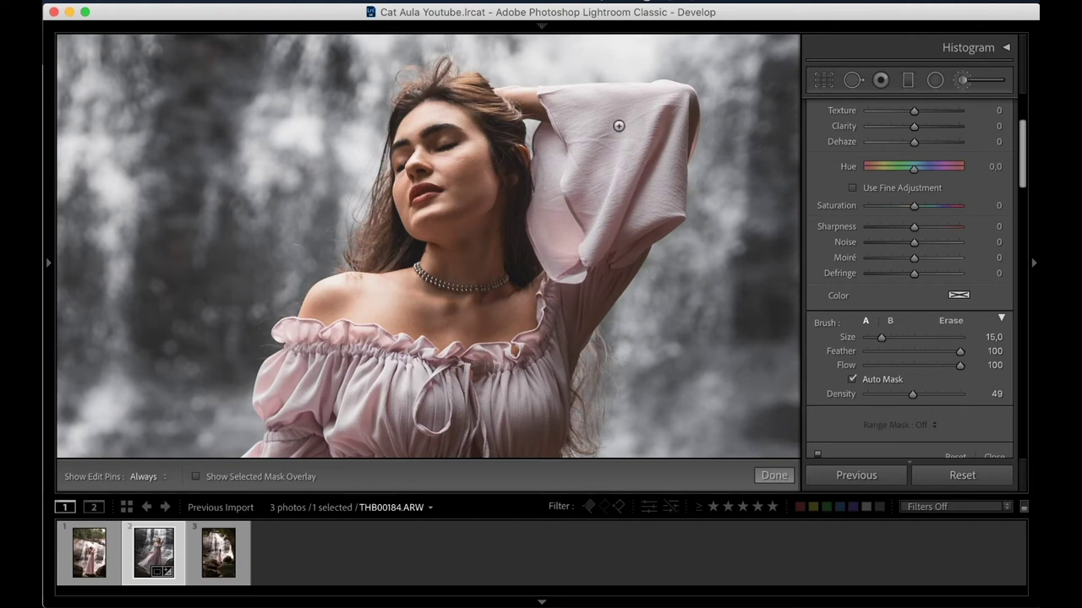
scroll(630, 177, down, 2)
scroll(628, 161, down, 2)
Step: Turn on the red mask overlay and hide edit pins to paint the sleeve
key(h)
click(626, 181)
key(h)
key(o)
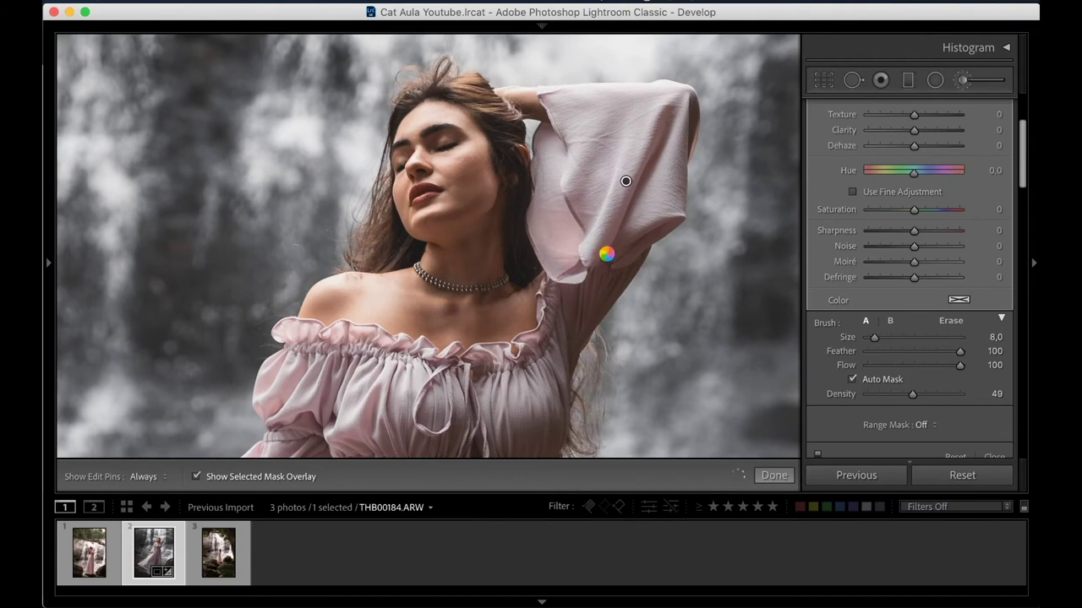
key(h)
key(h)
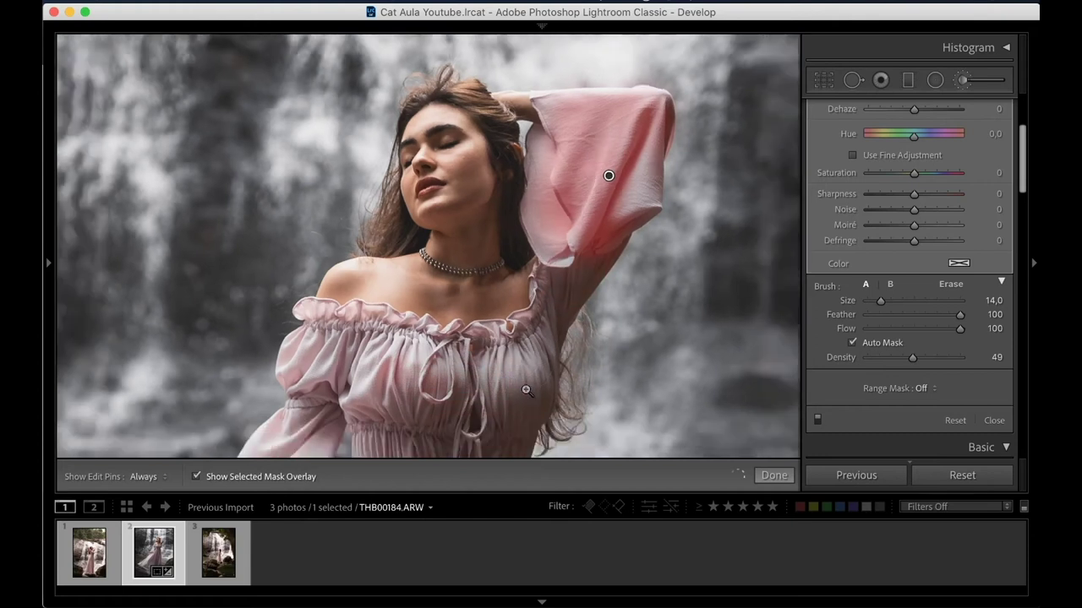
Step: Zoom to Fit and paint the mask over the lower dress, resizing the brush to 4
click(525, 387)
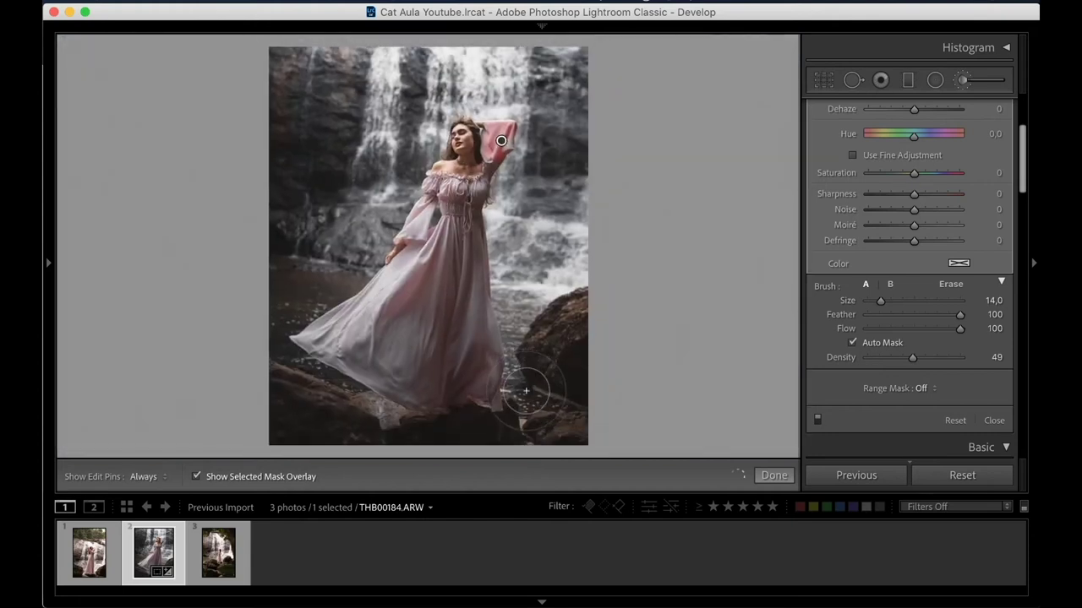
mouse_move(432, 329)
mouse_down()
mouse_move(398, 338)
mouse_move(381, 362)
mouse_move(453, 316)
mouse_move(463, 287)
mouse_move(417, 370)
mouse_move(386, 355)
mouse_move(395, 312)
mouse_up()
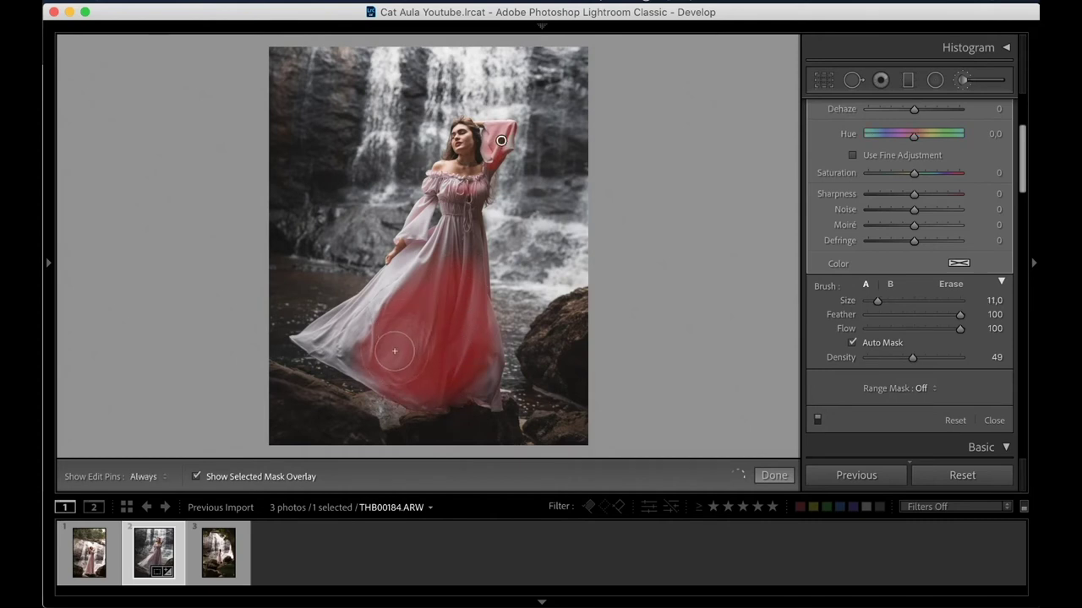
key(bracketleft)
key(bracketleft)
key(bracketleft)
key(h)
key(h)
key(bracketright)
key(bracketright)
key(bracketright)
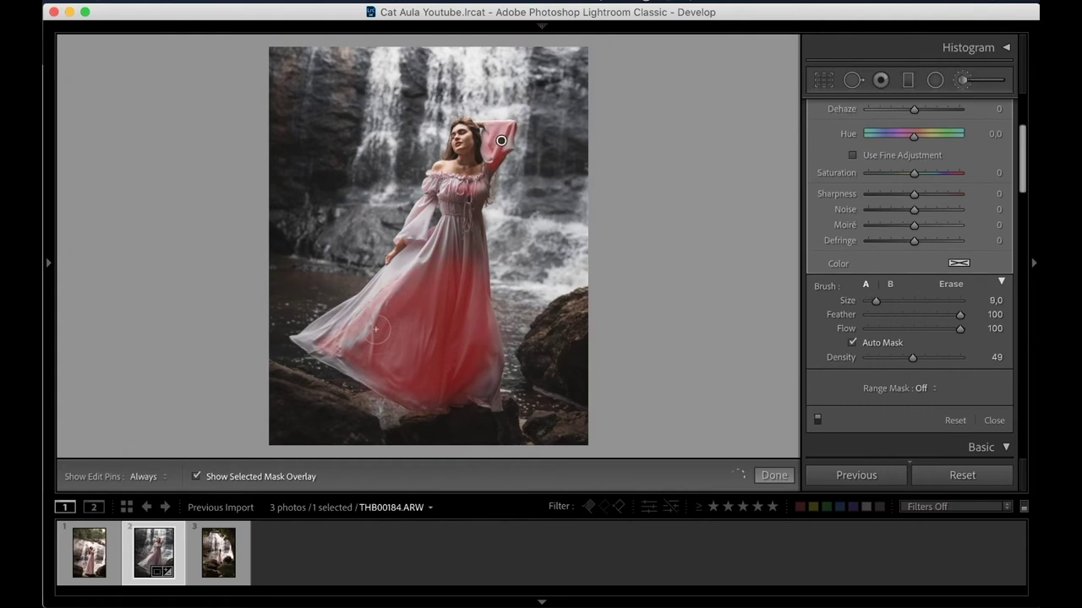
key(h)
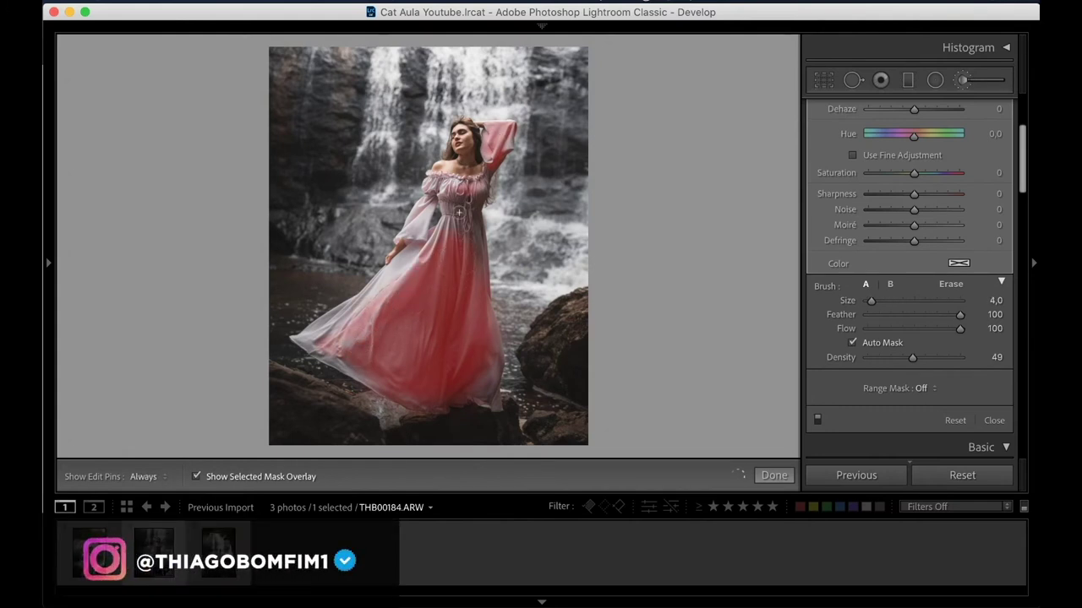
key(h)
key(bracketleft)
key(bracketleft)
key(bracketleft)
key(h)
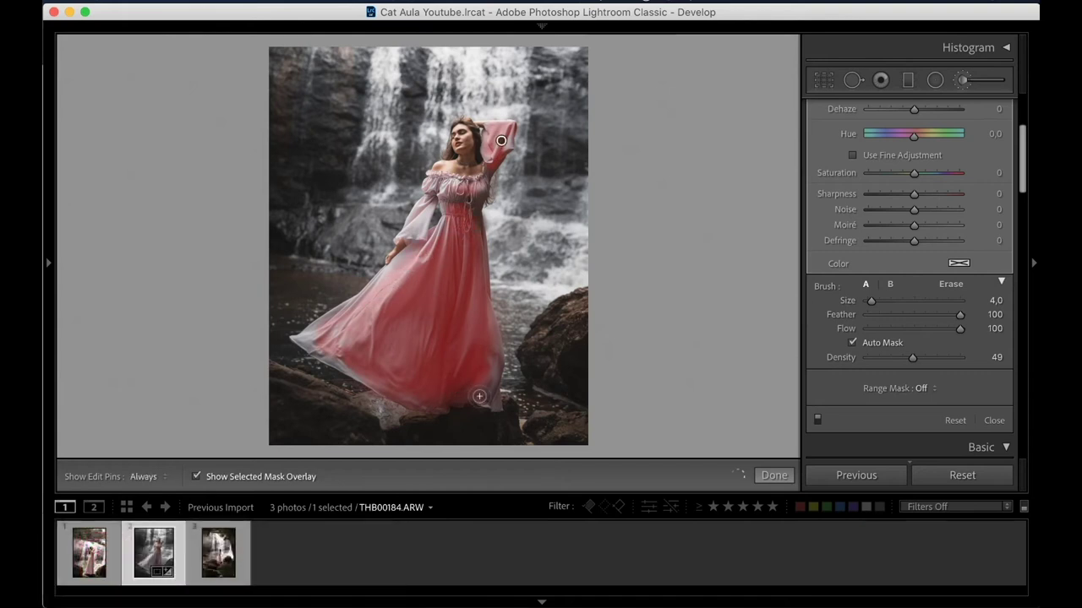
Step: Zoom in on the hem and paint the mask over its lower-right corner
key(z)
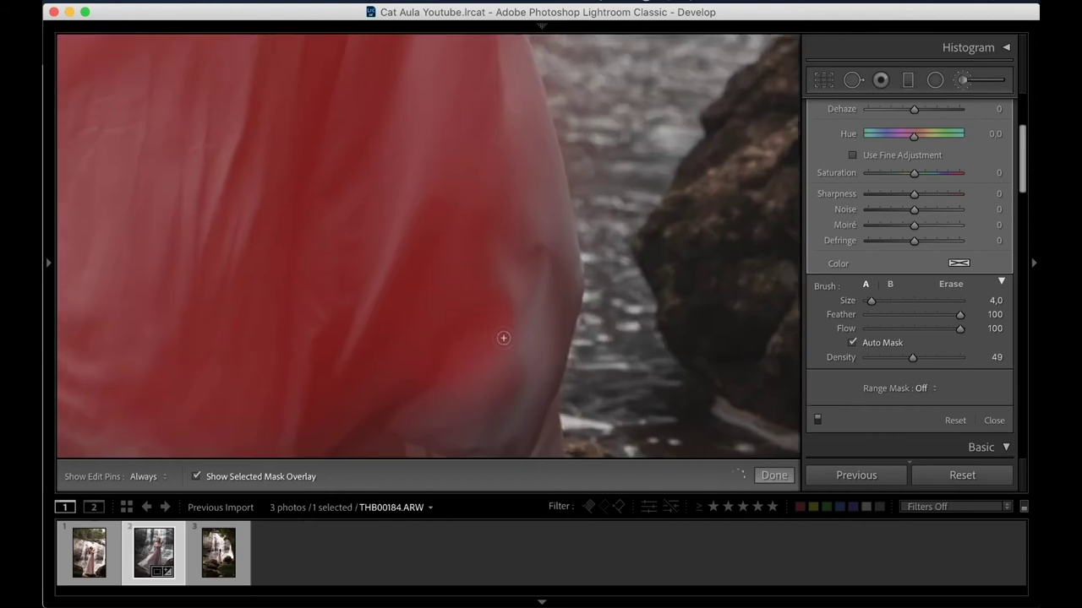
key(h)
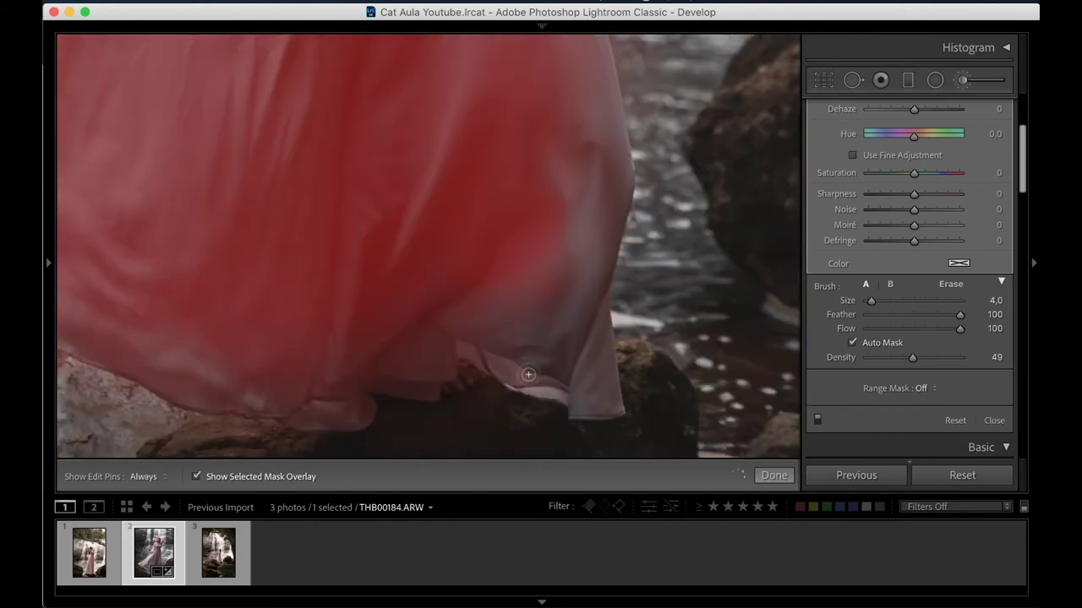
scroll(590, 374, up, 2)
key(h)
mouse_move(610, 408)
mouse_down()
mouse_move(582, 411)
mouse_move(602, 363)
mouse_move(575, 393)
mouse_move(595, 300)
mouse_move(567, 386)
mouse_move(526, 383)
mouse_move(482, 340)
mouse_move(584, 301)
mouse_up()
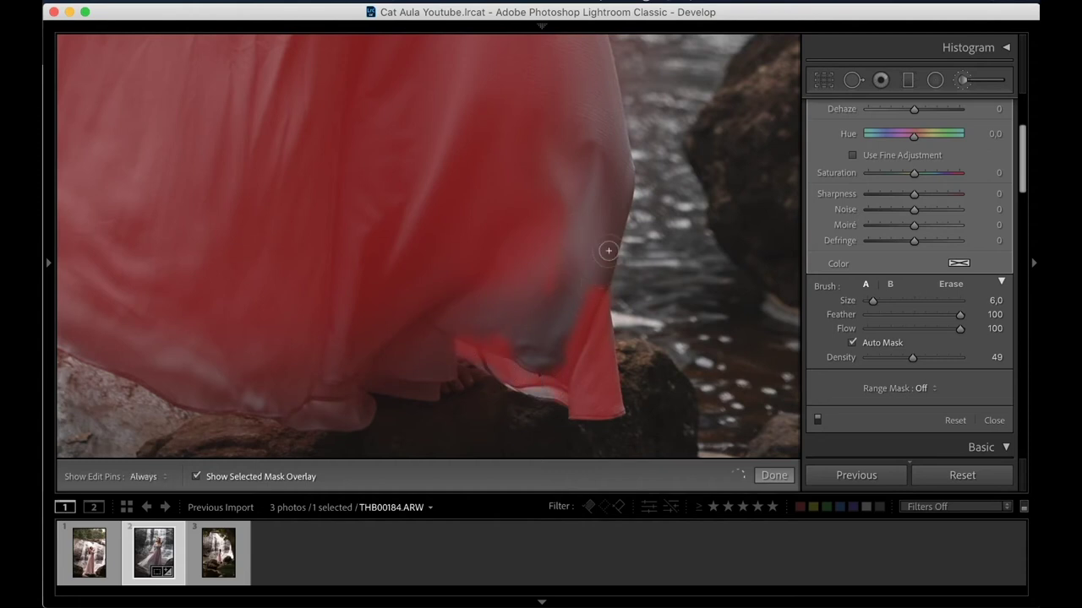
Step: Enlarge the brush and paint the remaining fabric near the hem
key(bracketright)
key(h)
mouse_move(618, 195)
mouse_down()
mouse_move(461, 321)
mouse_move(442, 355)
mouse_move(425, 364)
mouse_move(386, 350)
mouse_move(417, 379)
mouse_move(338, 379)
mouse_move(341, 328)
mouse_up()
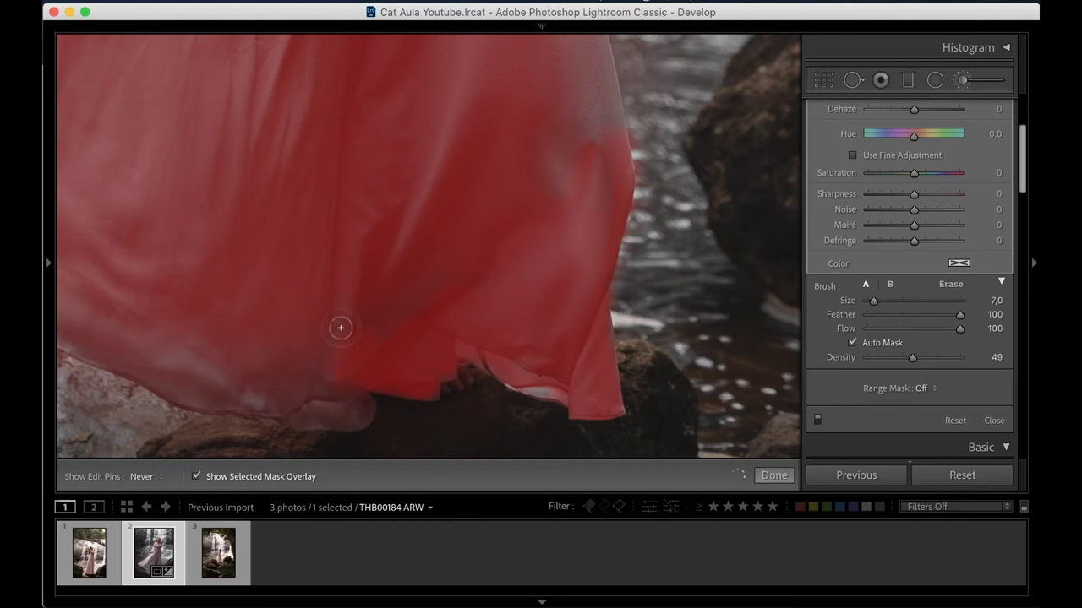
key(h)
key(h)
key(h)
key(bracketright)
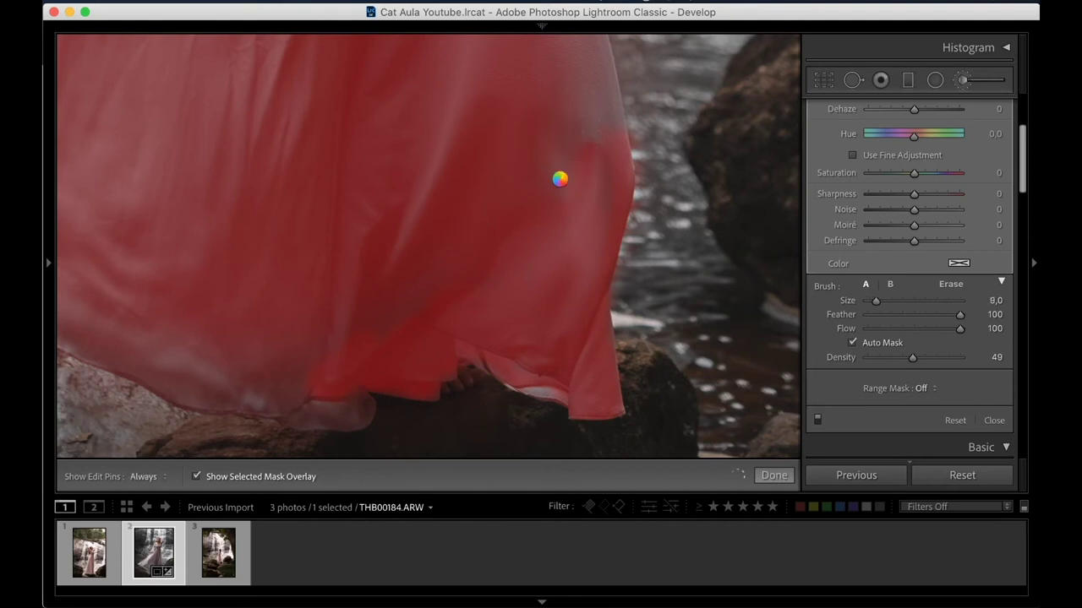
Step: Zoom closer and erase mask spill beside the dress with the Alt eraser
key(super+equal)
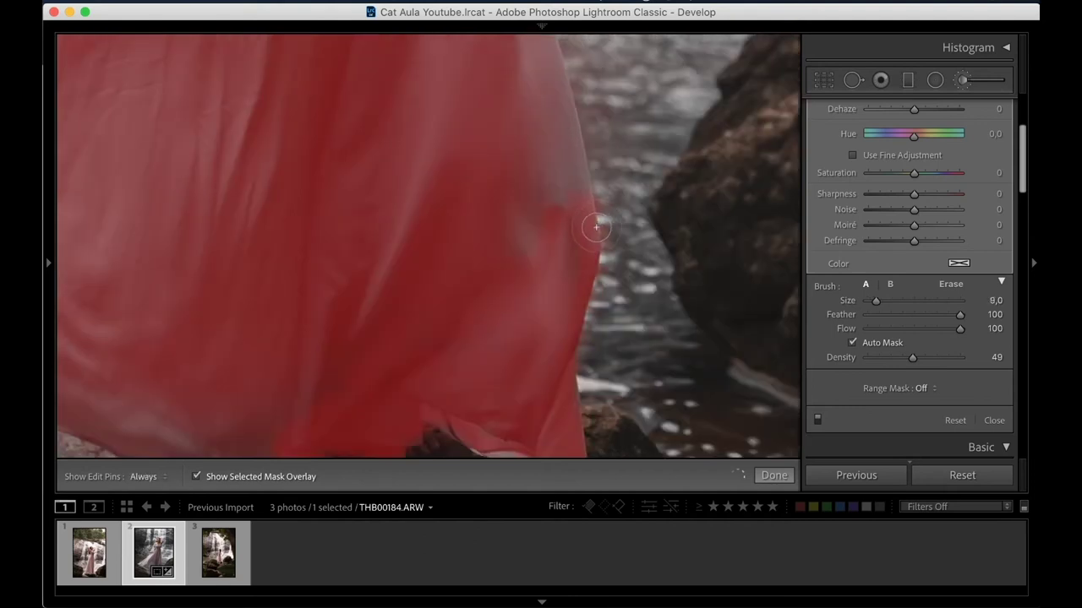
key(alt)
key(alt)
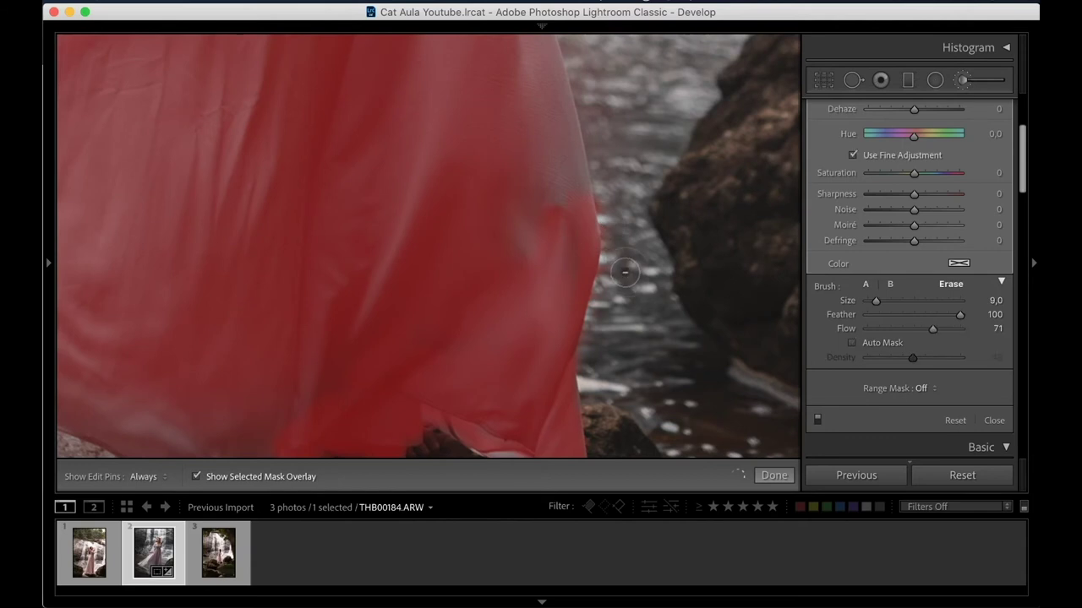
key(h)
key(alt)
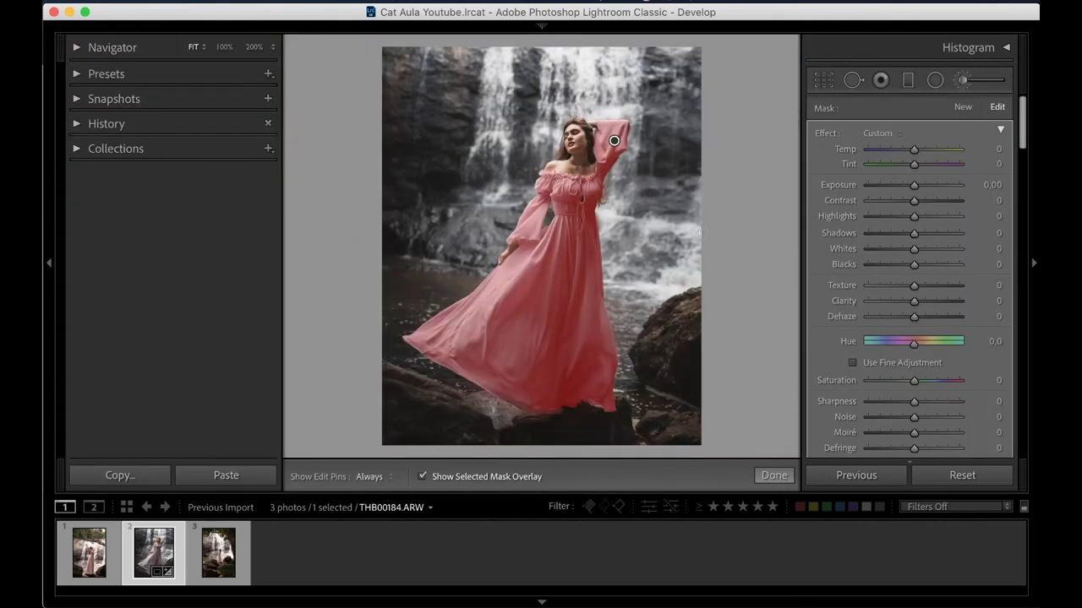
Step: Hide the mask overlay and cool the dress mask to Temp -73, Tint -6
key(o)
key(o)
key(o)
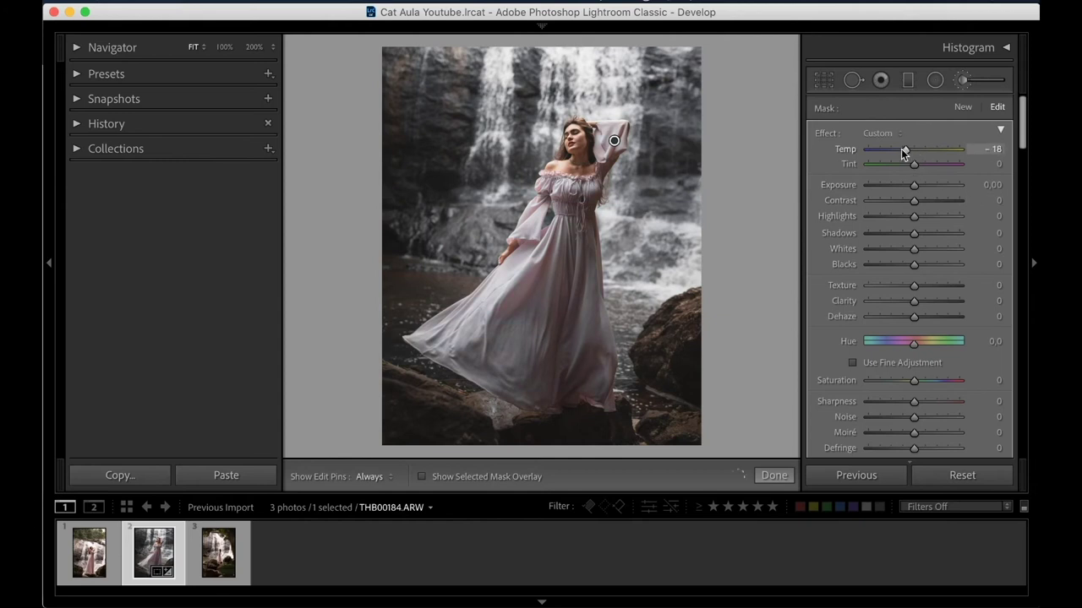
drag(892, 150, 882, 149)
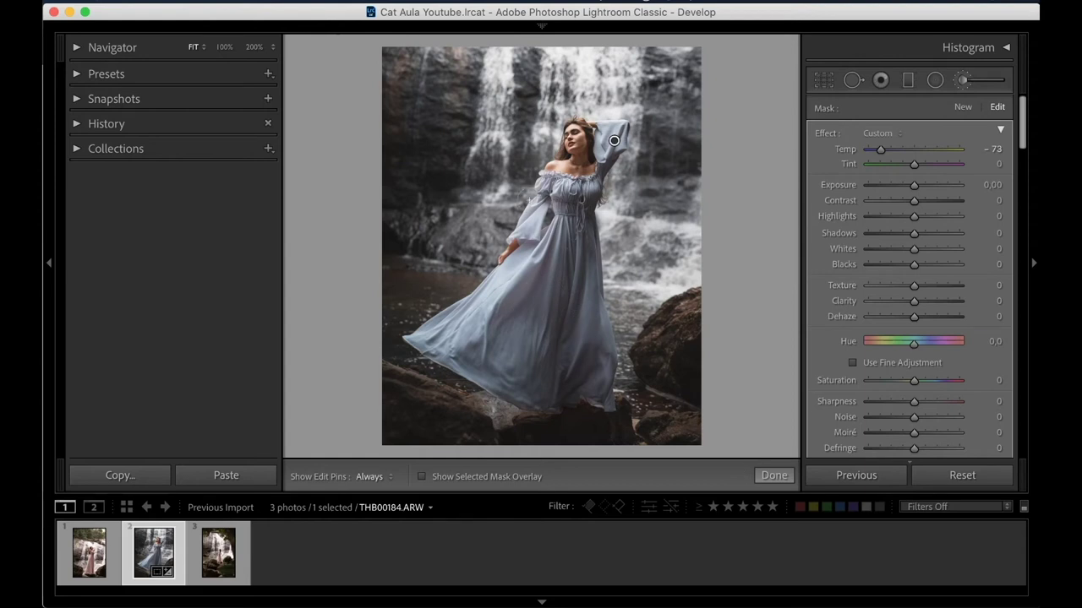
click(554, 186)
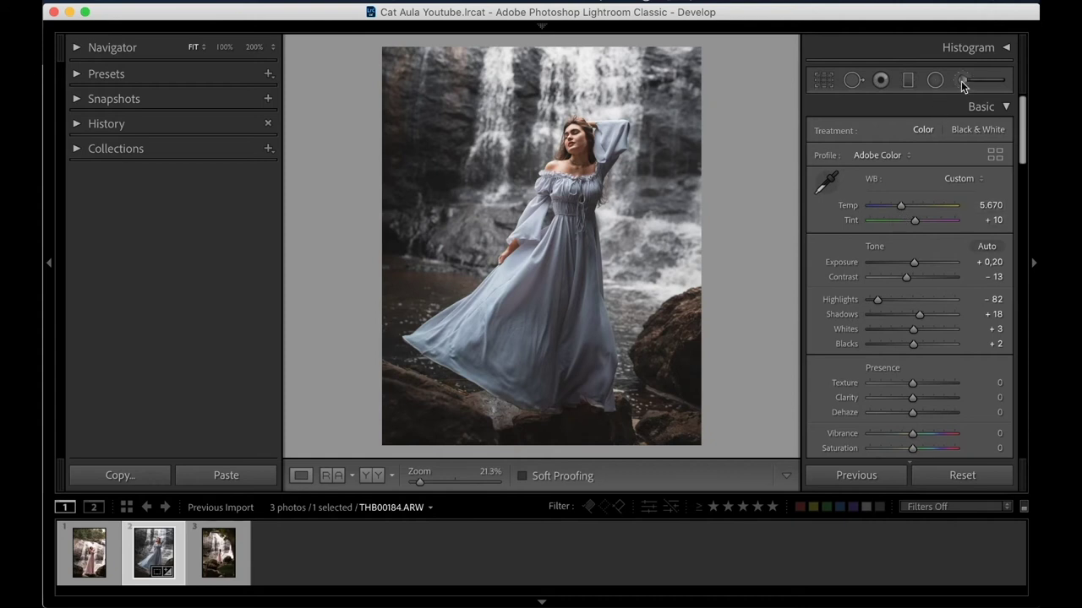
Step: Reselect the dress adjustment, close mask editing, and toggle the Before view to compare
key(k)
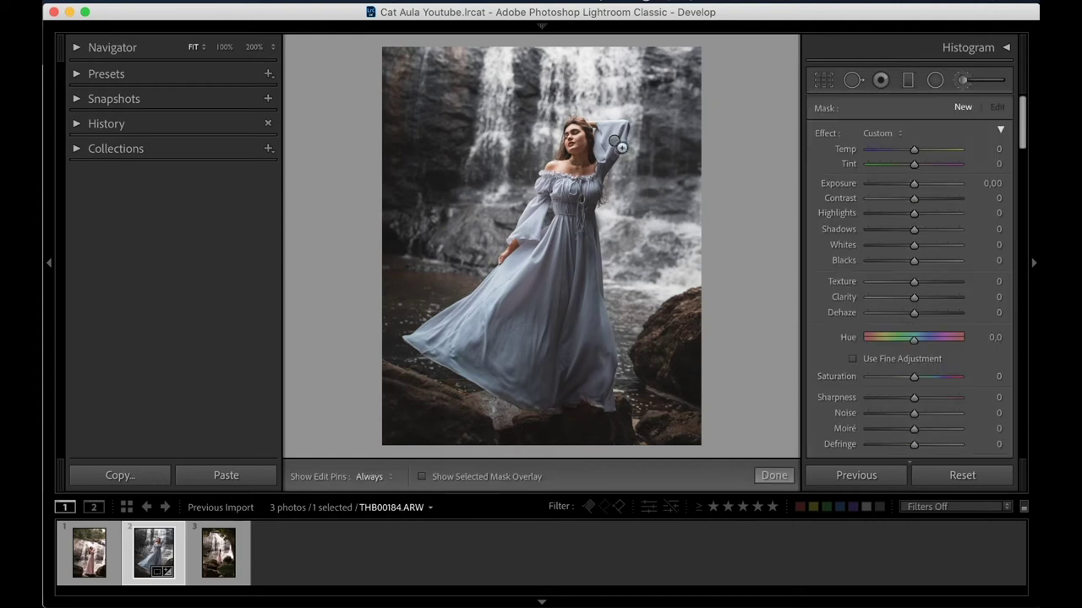
click(616, 142)
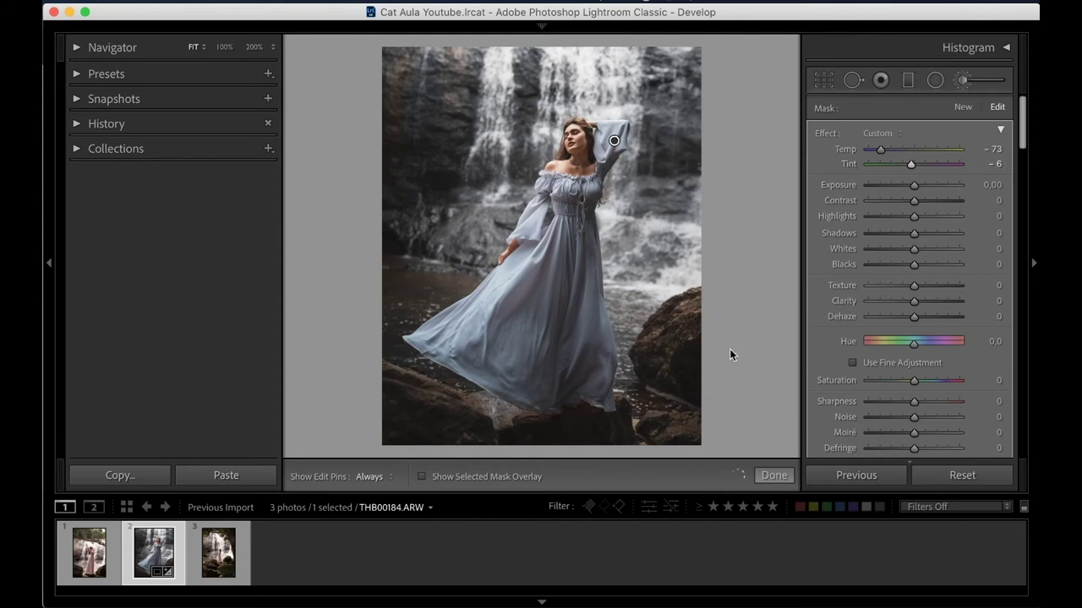
click(778, 477)
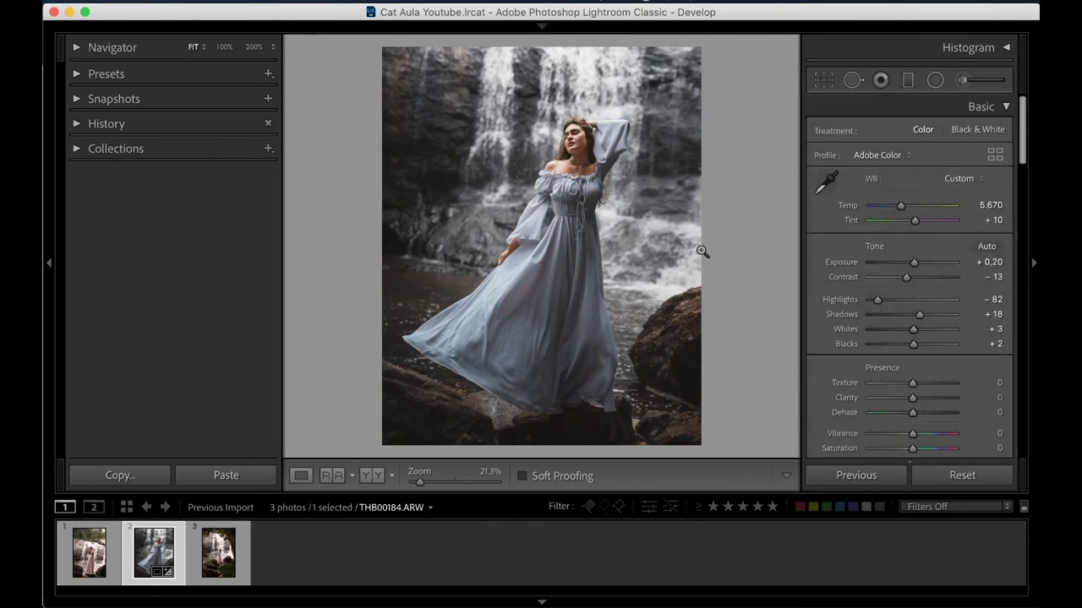
key(backslash)
key(backslash)
key(backslash)
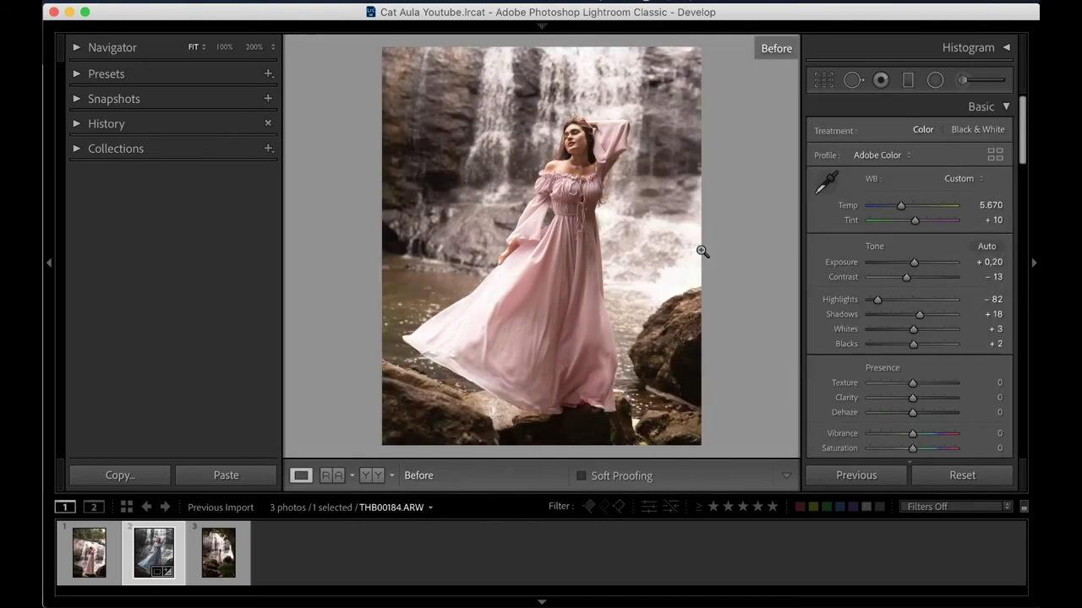
key(backslash)
key(backslash)
key(backslash)
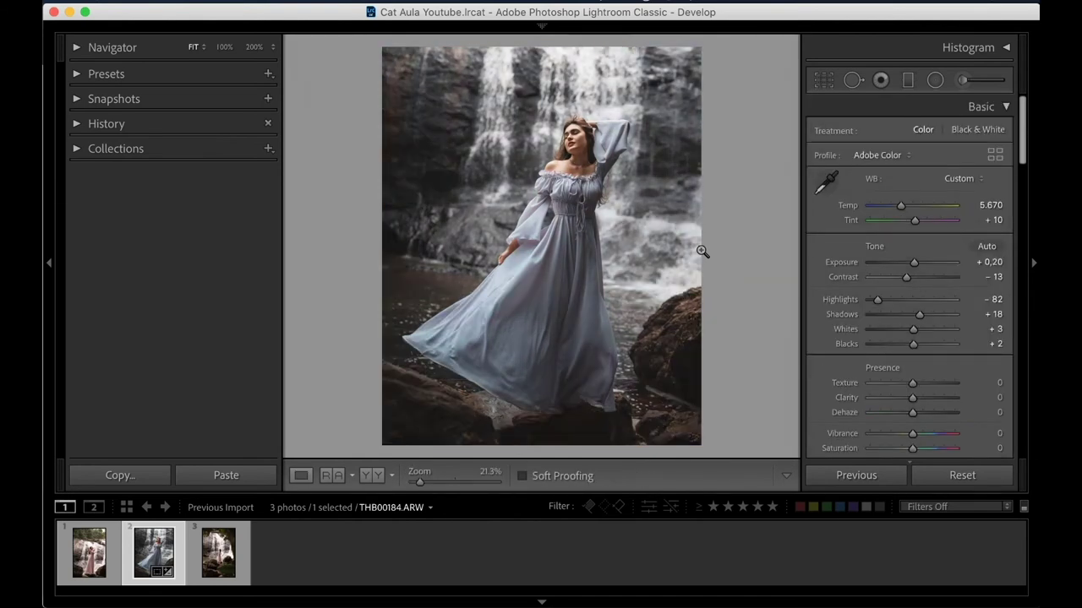
Step: Set the Shadows color grading wheel to Hue 246 and Saturation 11
mouse_move(1020, 148)
mouse_down()
mouse_move(1029, 319)
mouse_move(1036, 307)
mouse_move(1026, 306)
mouse_move(1016, 273)
mouse_up()
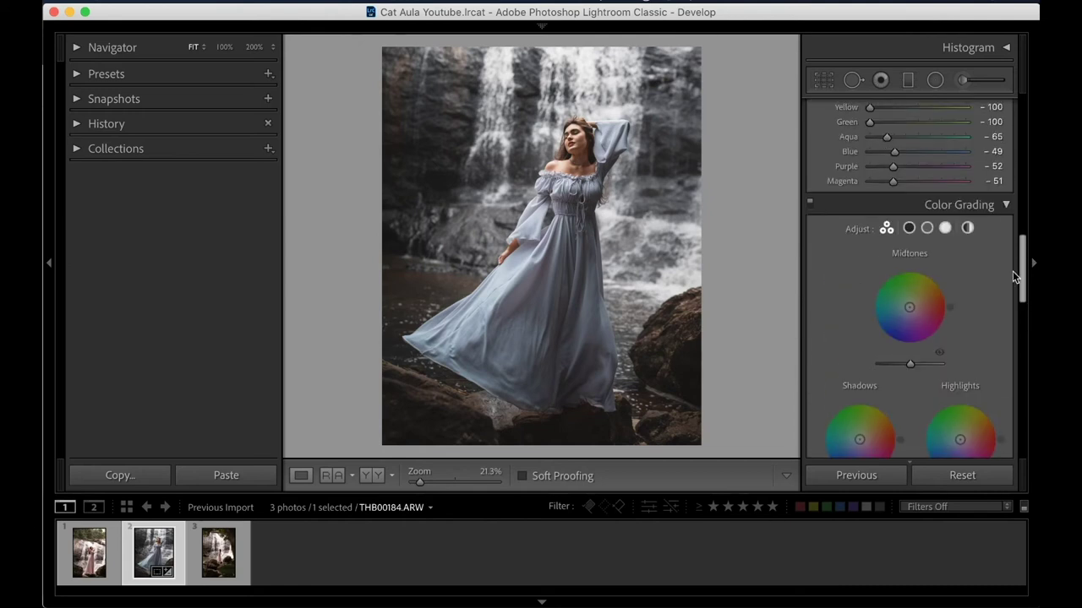
click(910, 229)
drag(1022, 281, 1022, 288)
scroll(1022, 288, down, 1)
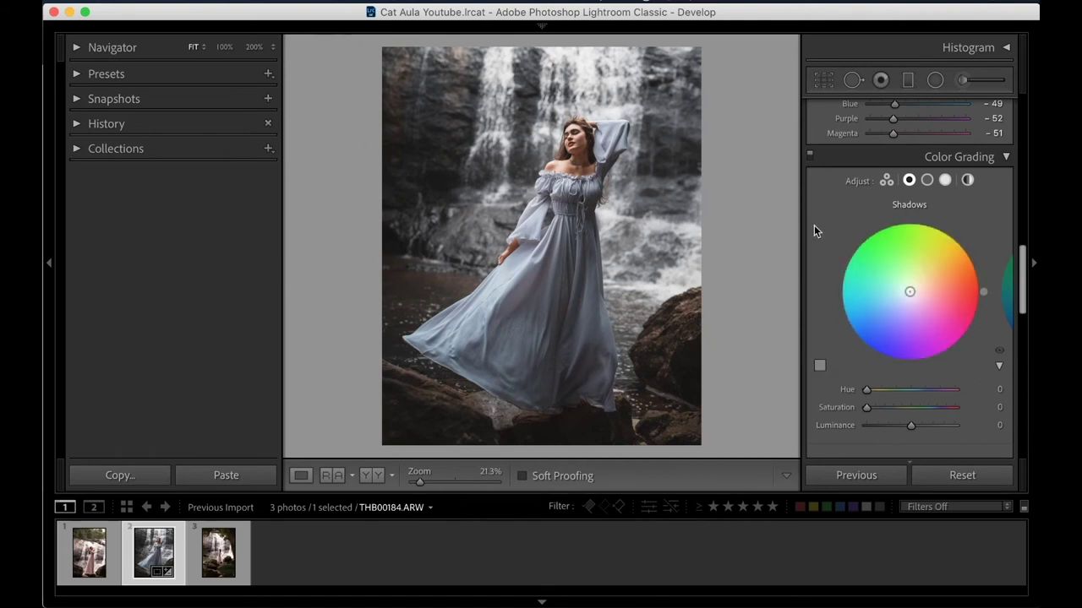
click(927, 180)
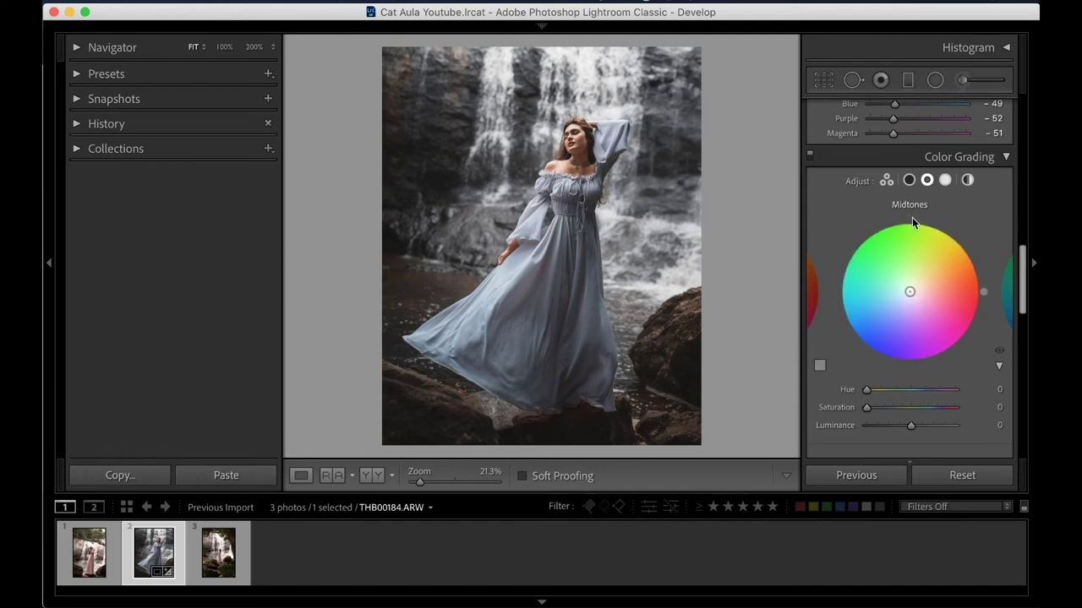
click(945, 180)
click(908, 180)
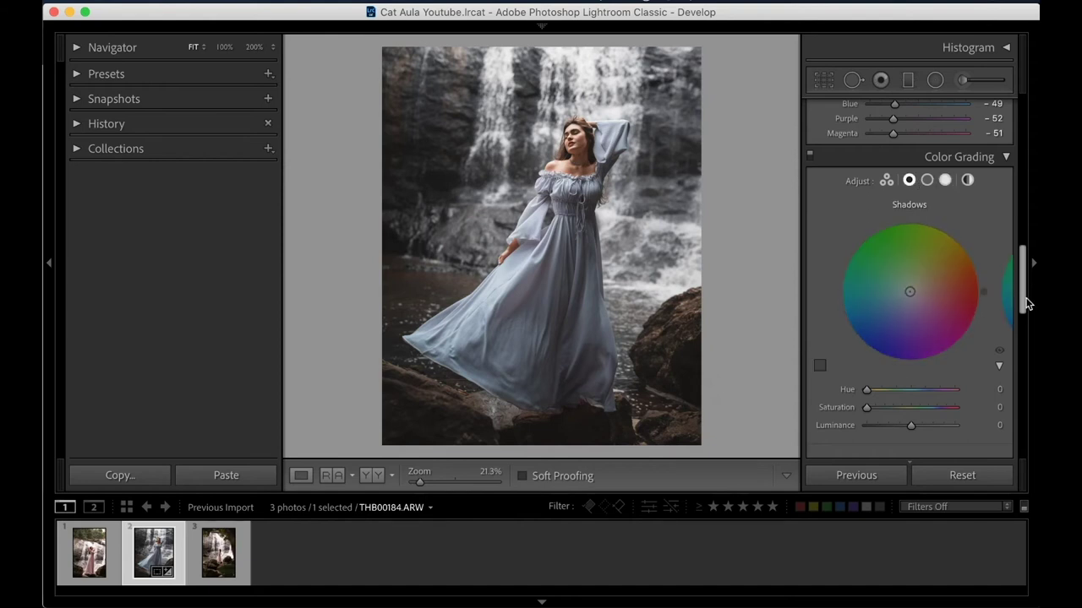
scroll(1027, 304, down, 3)
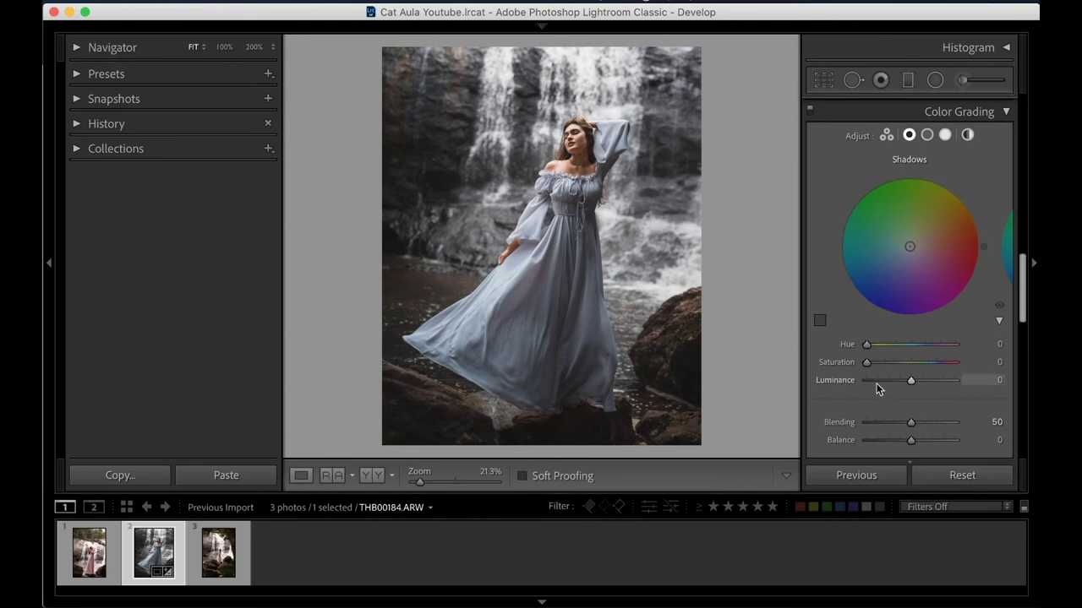
drag(867, 364, 964, 362)
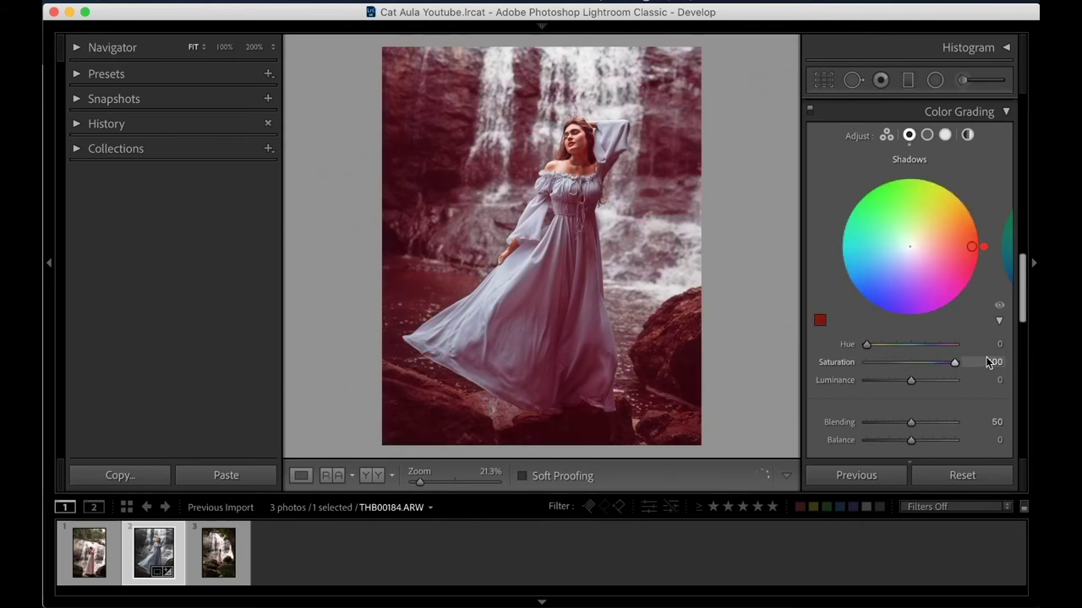
mouse_move(871, 345)
mouse_down()
mouse_move(936, 347)
mouse_move(874, 373)
mouse_move(970, 363)
mouse_move(868, 372)
mouse_move(876, 364)
mouse_up()
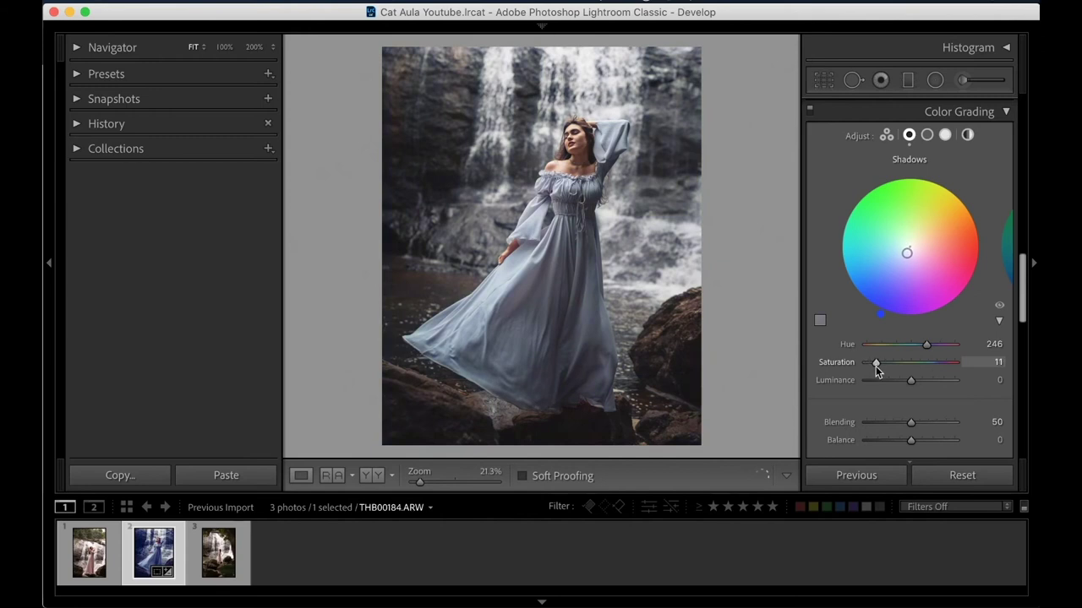
click(1014, 260)
Step: Grade the Highlights yellow at Hue 62 with Saturation eased to 50
click(1005, 263)
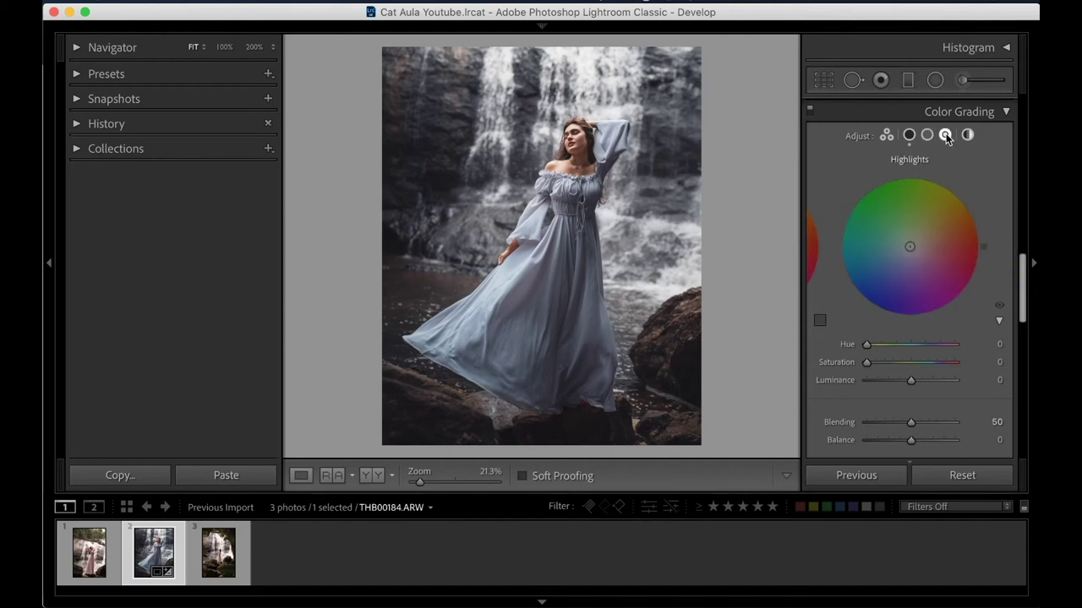
scroll(1019, 300, down, 1)
drag(866, 349, 969, 350)
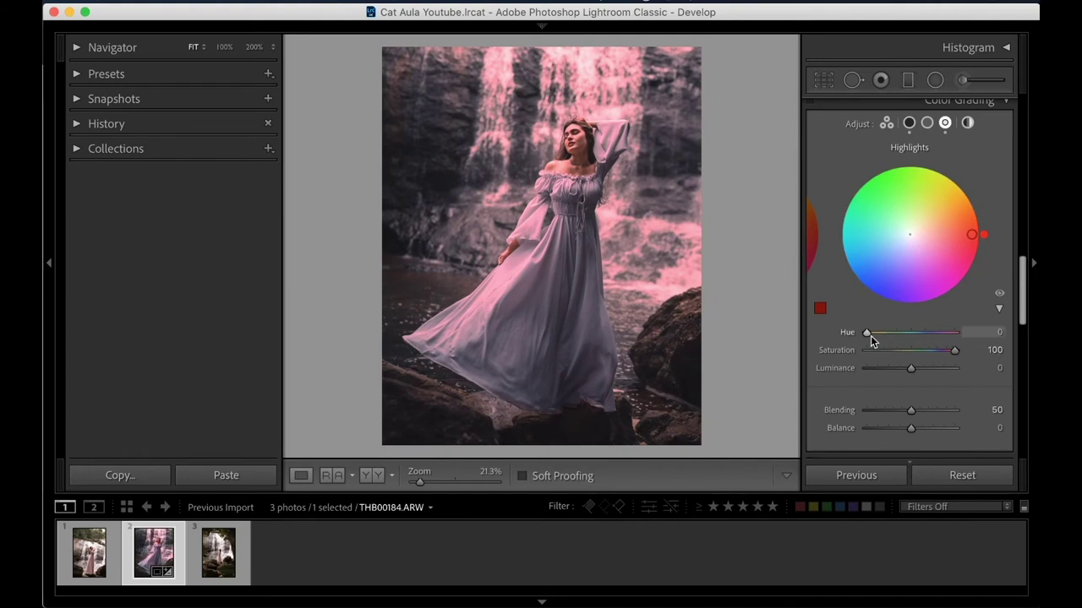
mouse_move(870, 336)
mouse_down()
mouse_move(912, 336)
mouse_move(873, 337)
mouse_move(884, 336)
mouse_up()
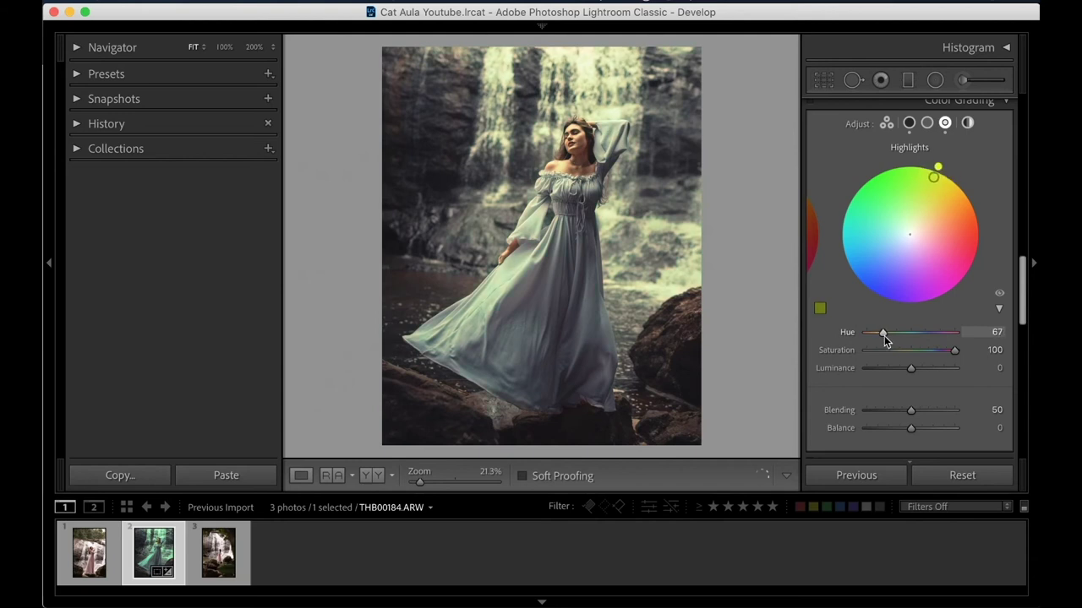
drag(961, 352, 915, 360)
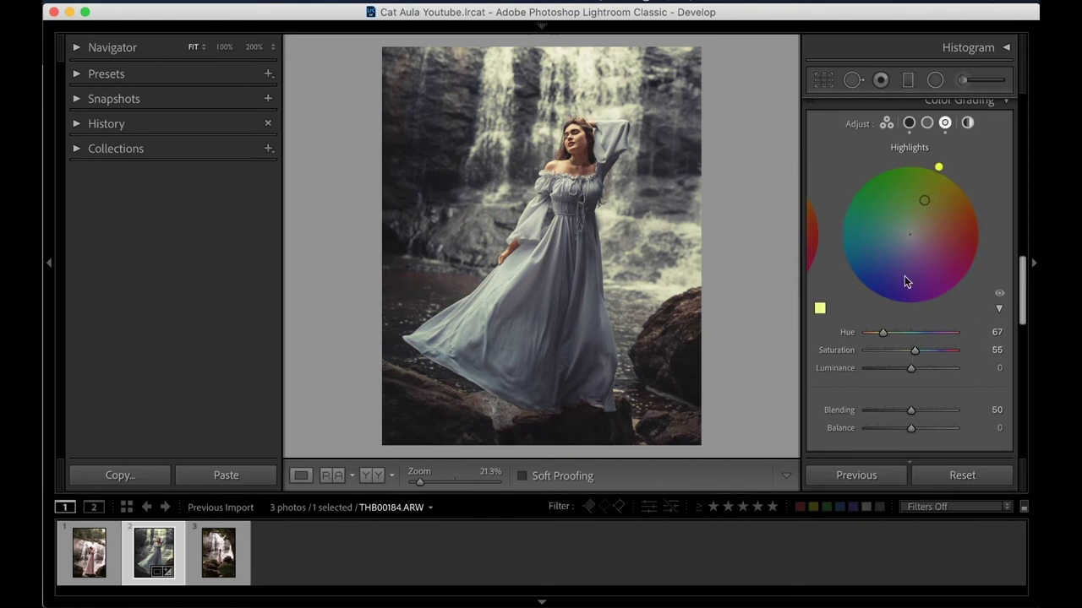
scroll(896, 292, up, 1)
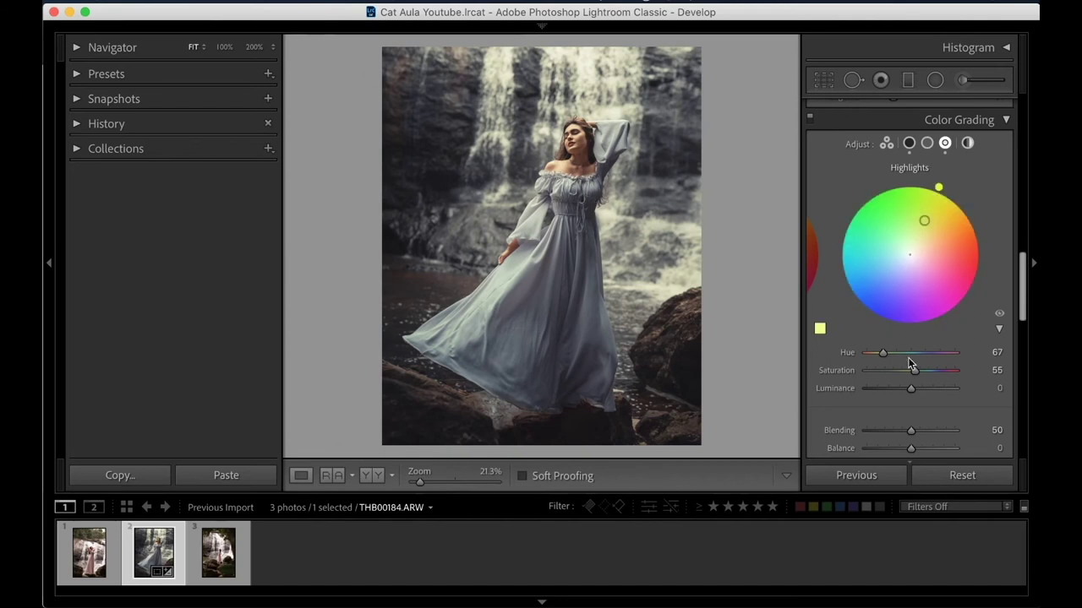
drag(913, 371, 985, 370)
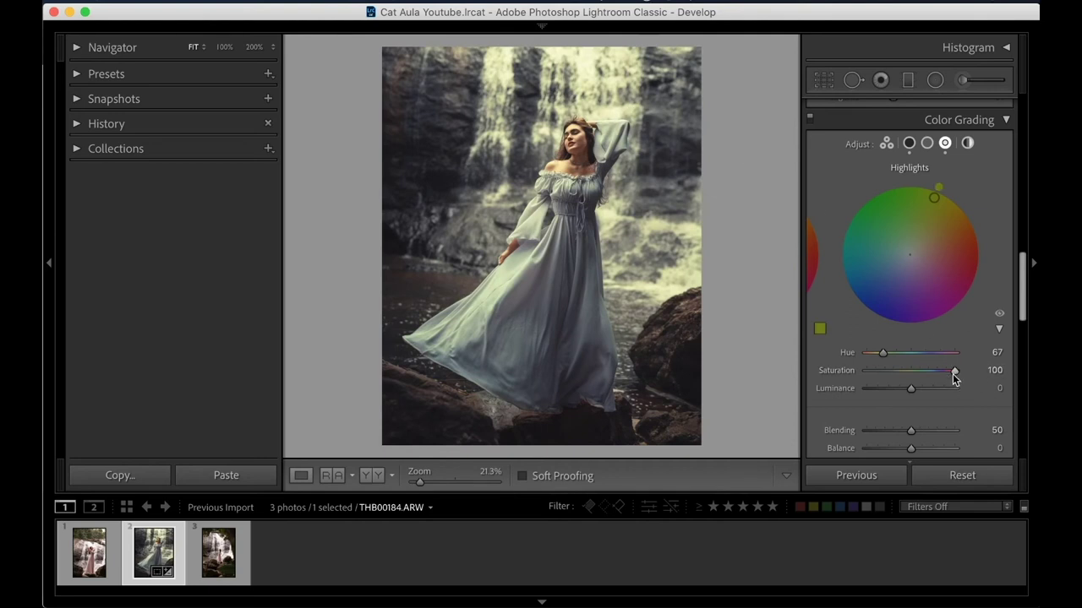
drag(953, 376, 946, 376)
drag(885, 355, 883, 356)
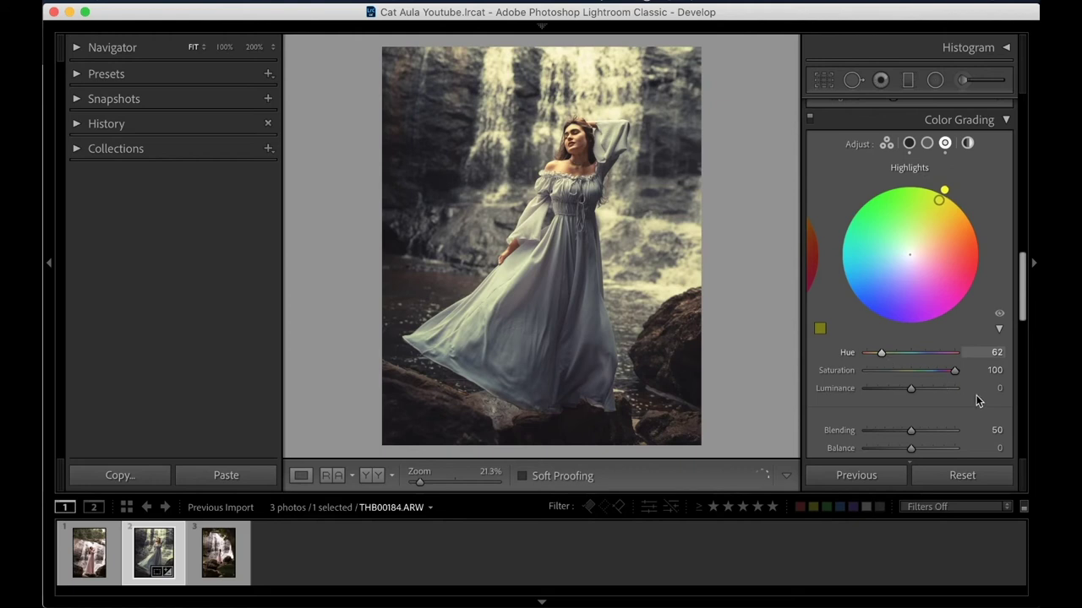
drag(953, 372, 908, 378)
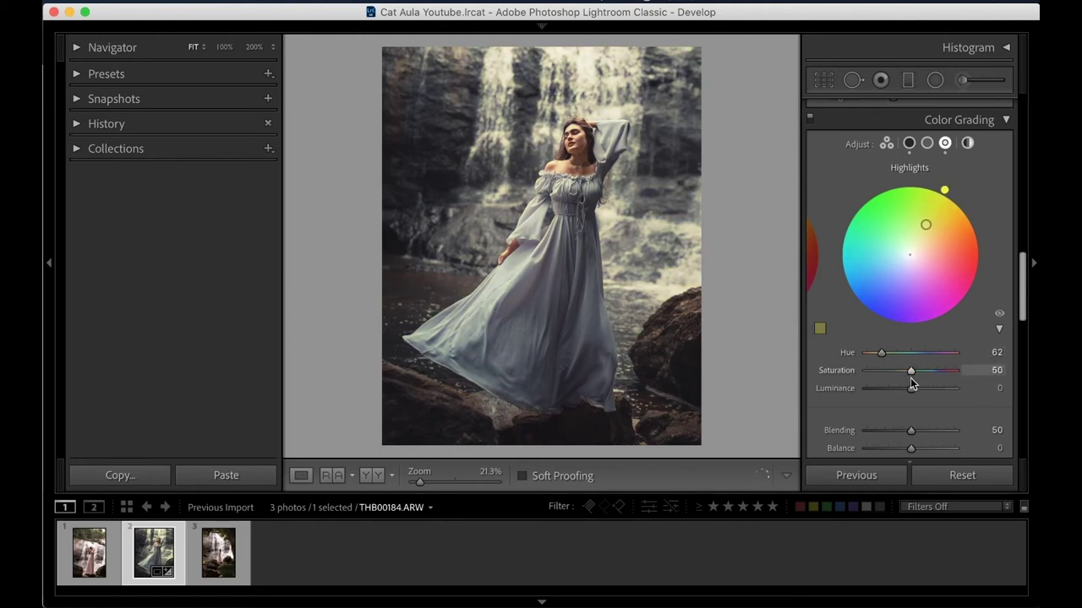
Step: Tint the Color Grading midtones golden at Hue 41, Saturation 33
click(927, 142)
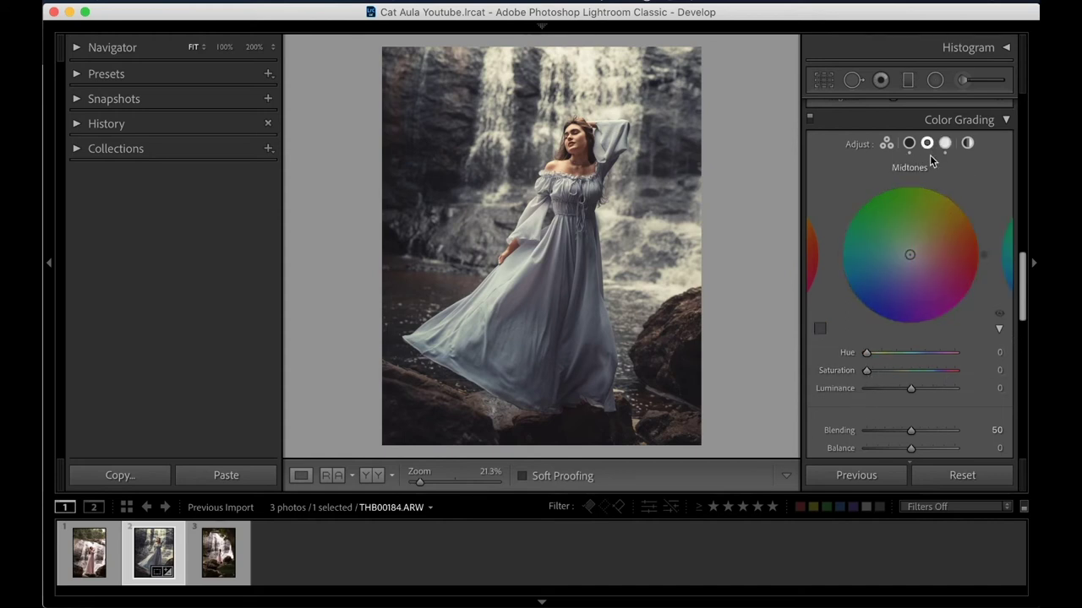
drag(867, 372, 988, 372)
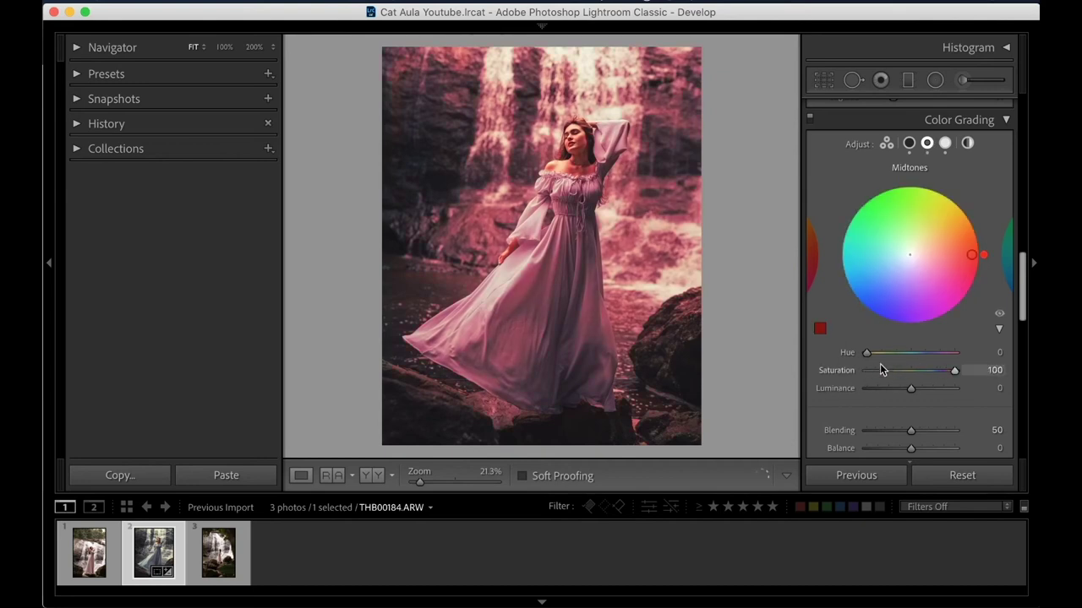
mouse_move(867, 353)
mouse_down()
mouse_move(898, 355)
mouse_move(876, 359)
mouse_up()
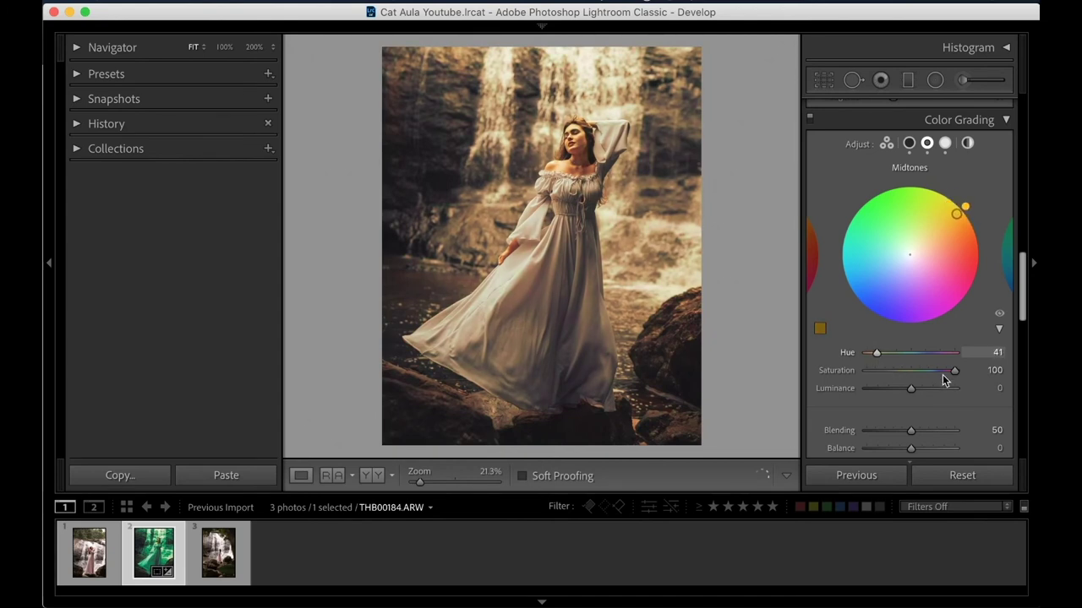
mouse_move(955, 371)
mouse_down()
mouse_move(886, 380)
mouse_move(897, 382)
mouse_up()
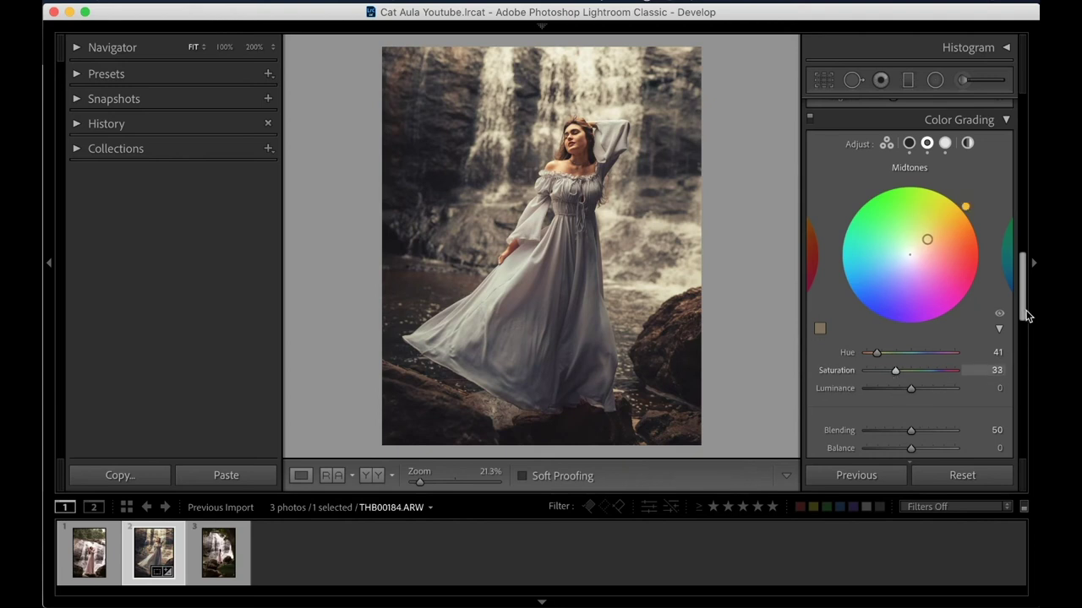
Step: Zoom the photo to 100% and bring the woman's face into view
scroll(1025, 319, down, 1)
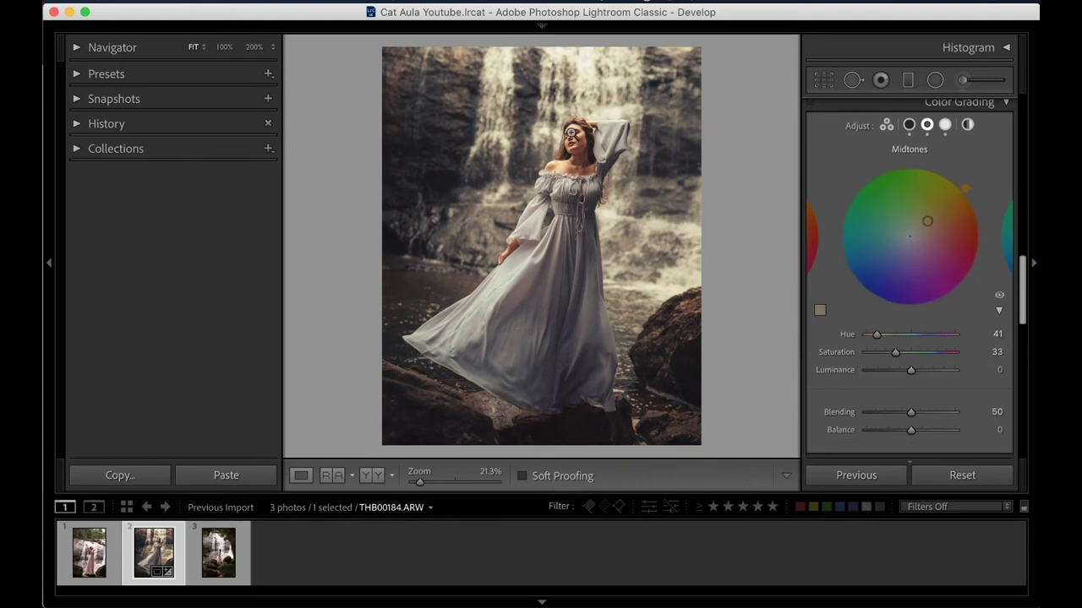
click(499, 139)
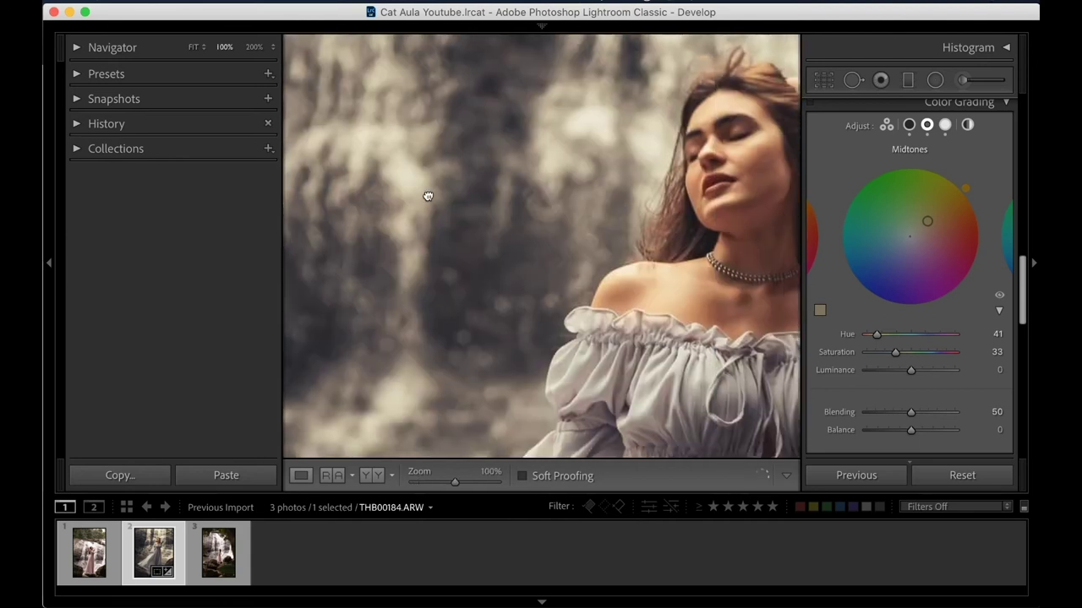
drag(427, 195, 437, 204)
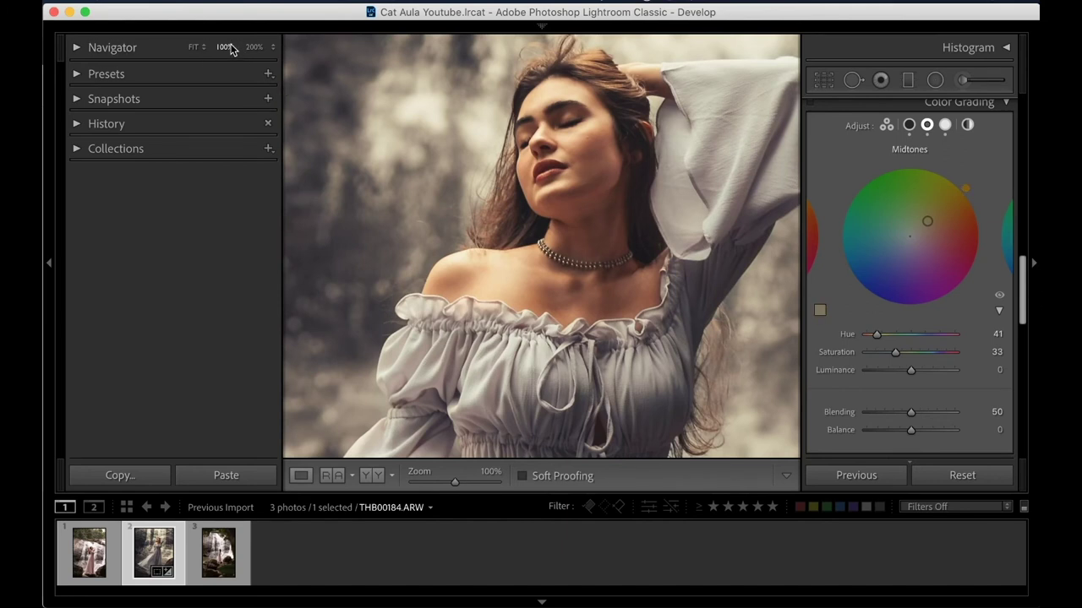
Step: Try the 200%, 100% and 66% zoom ratios, then recentre the close-up on the face
click(267, 50)
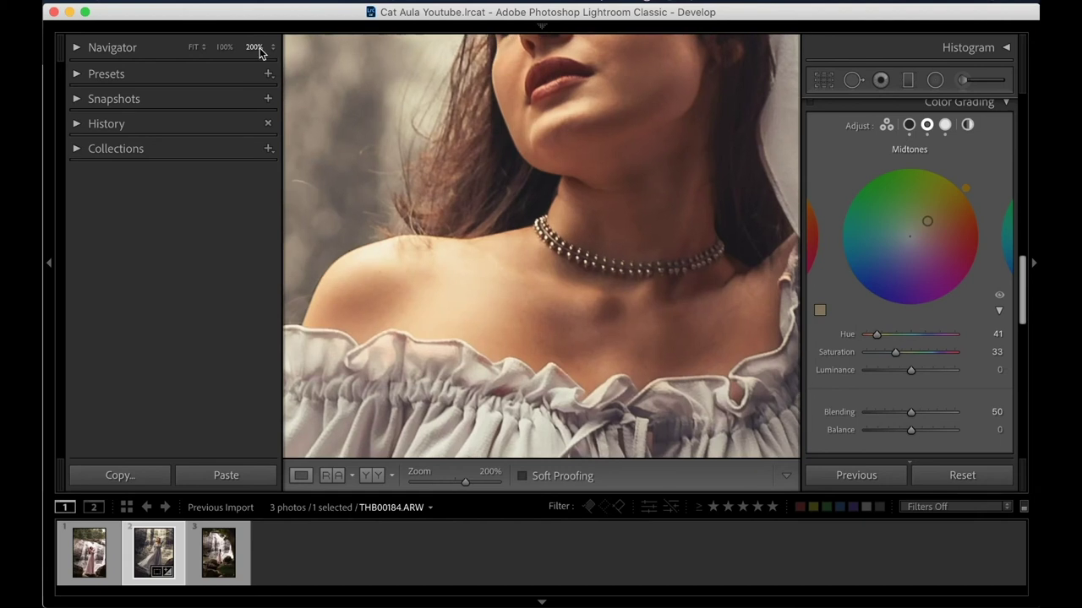
click(272, 47)
click(286, 25)
click(278, 44)
click(284, 26)
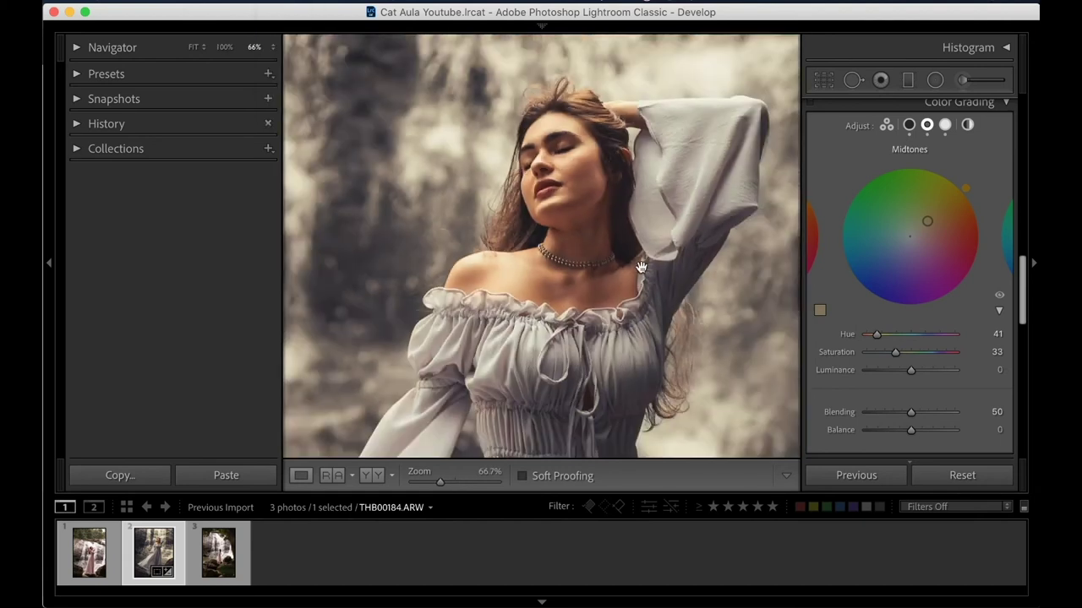
click(660, 250)
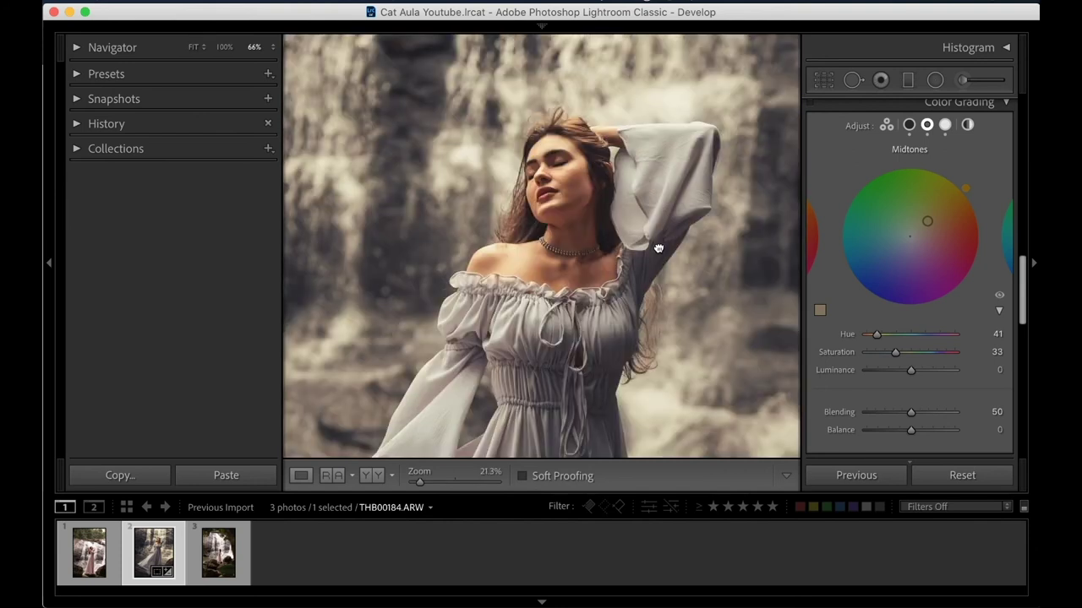
click(609, 169)
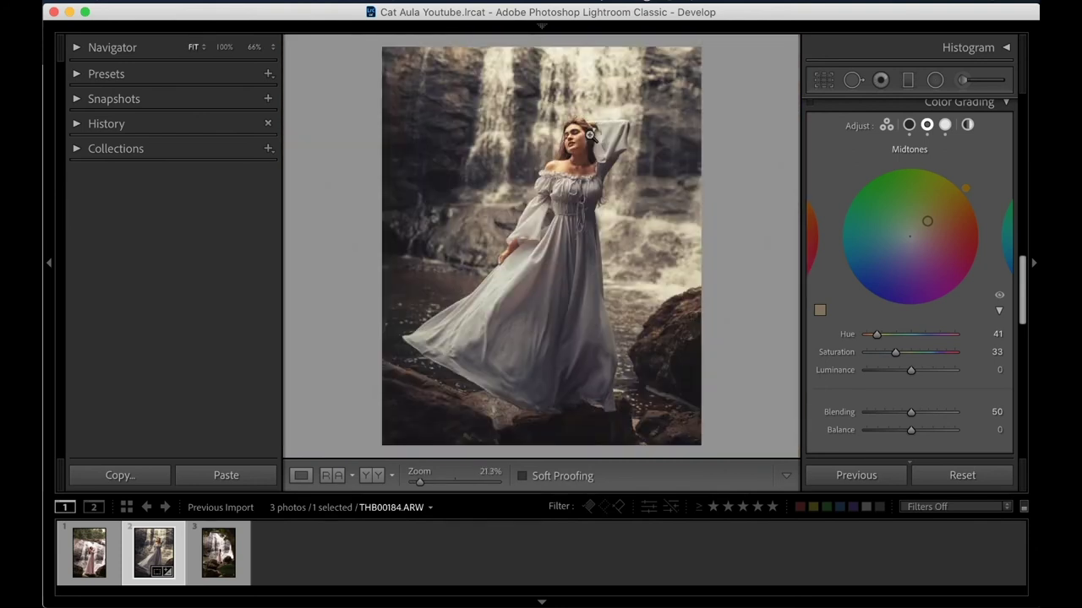
click(583, 127)
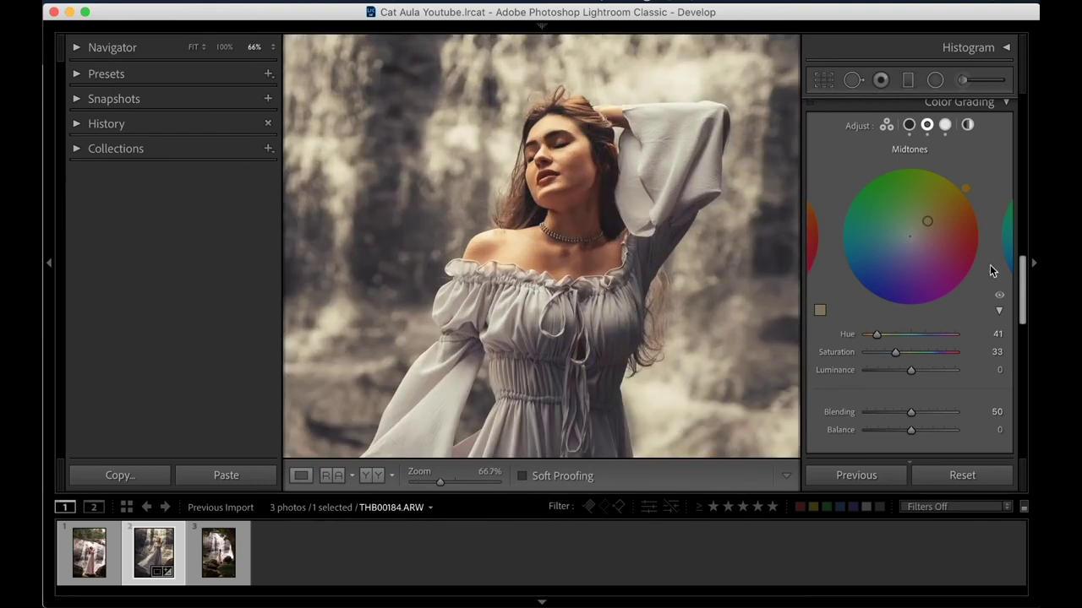
Step: Use the targeted HSL Hue tool on the photo to set Red to -12 and Orange to +2
mouse_move(1022, 279)
mouse_down()
mouse_move(1035, 416)
mouse_move(1035, 235)
mouse_up()
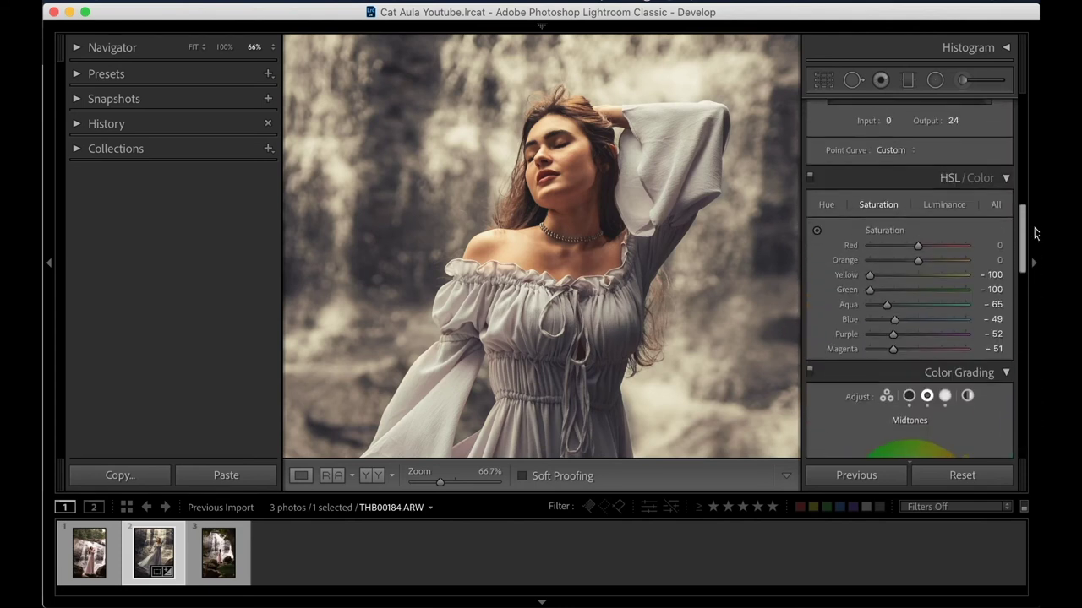
click(817, 231)
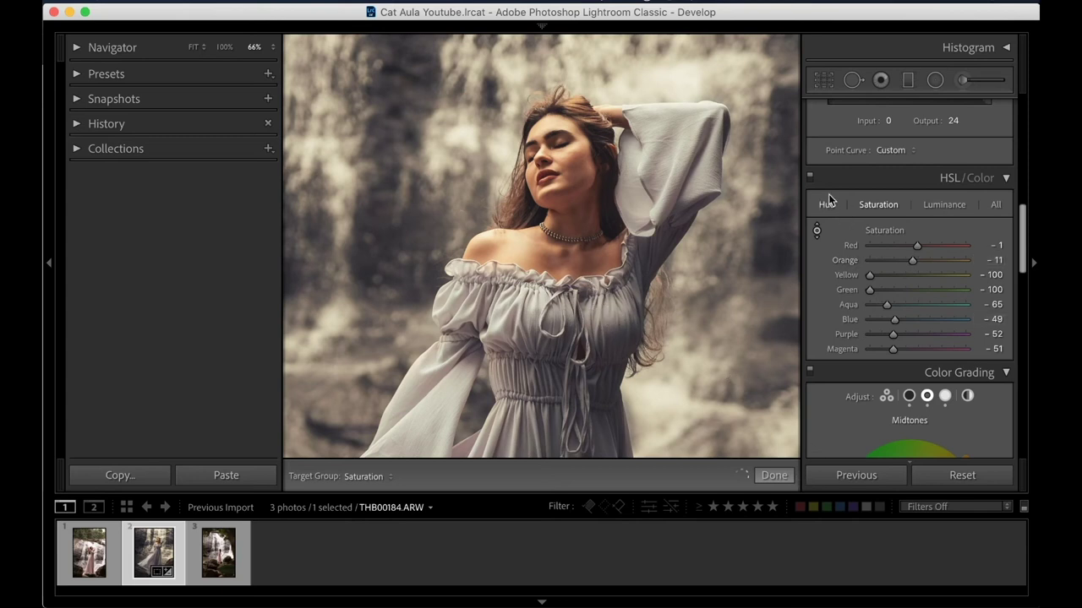
click(827, 205)
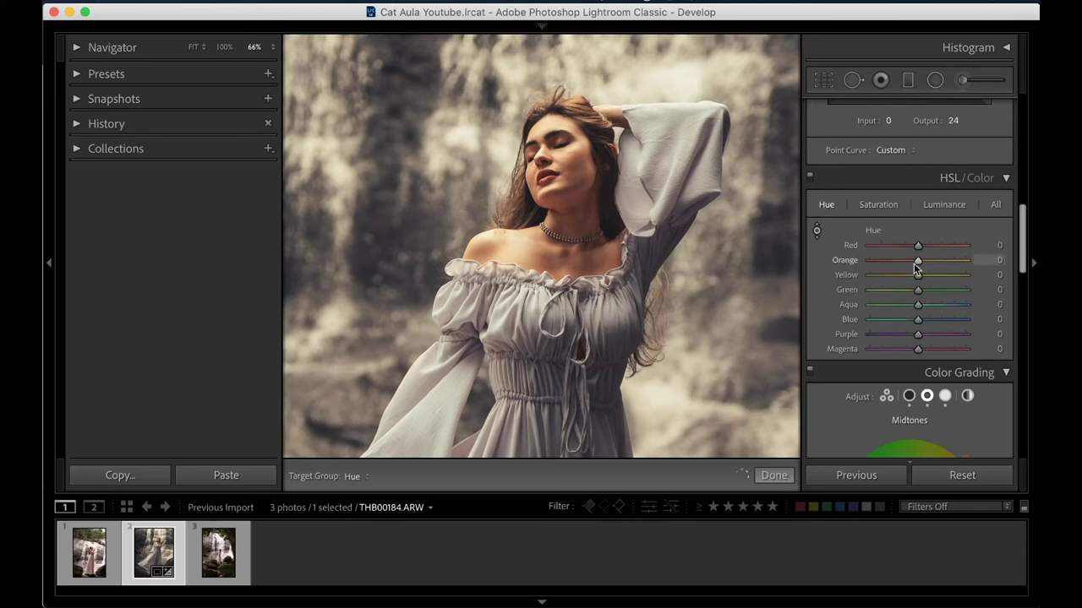
mouse_move(918, 244)
mouse_down()
mouse_move(867, 246)
mouse_move(901, 250)
mouse_up()
mouse_move(875, 247)
mouse_down()
mouse_move(930, 248)
mouse_move(877, 252)
mouse_move(901, 251)
mouse_up()
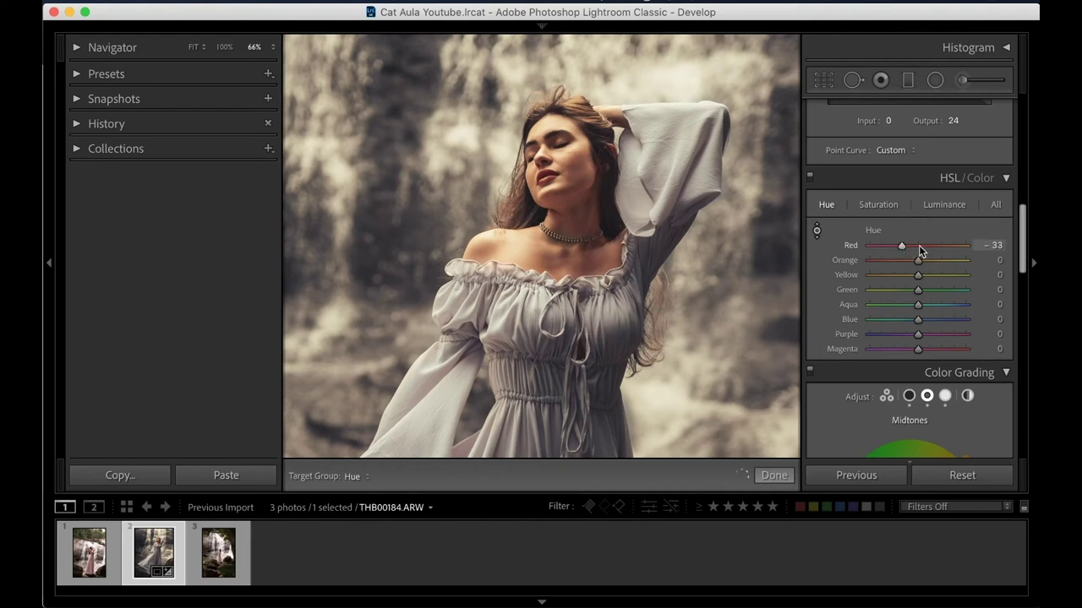
mouse_move(910, 248)
mouse_down()
mouse_move(918, 255)
mouse_move(898, 262)
mouse_move(957, 260)
mouse_move(911, 269)
mouse_move(922, 265)
mouse_up()
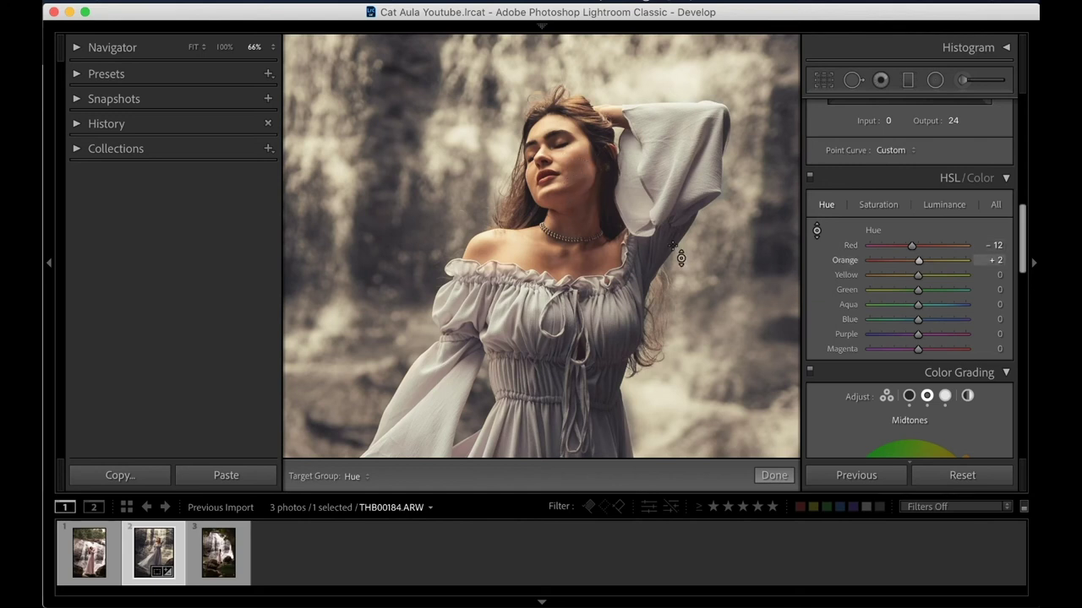
click(776, 475)
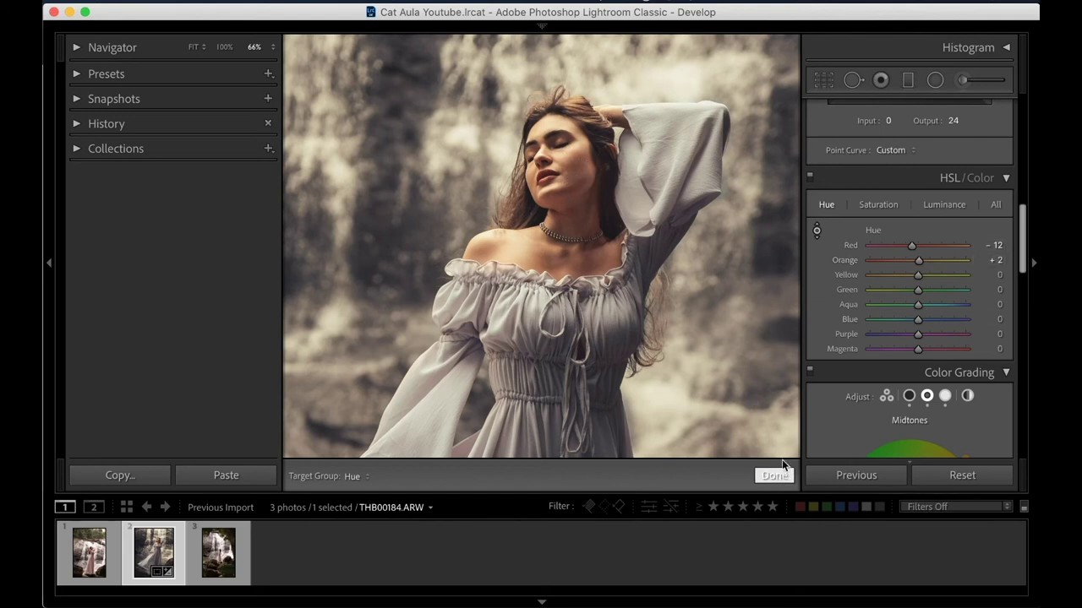
Step: Review the HSL saturation values and inspect the woman's head zoomed in and out
click(681, 254)
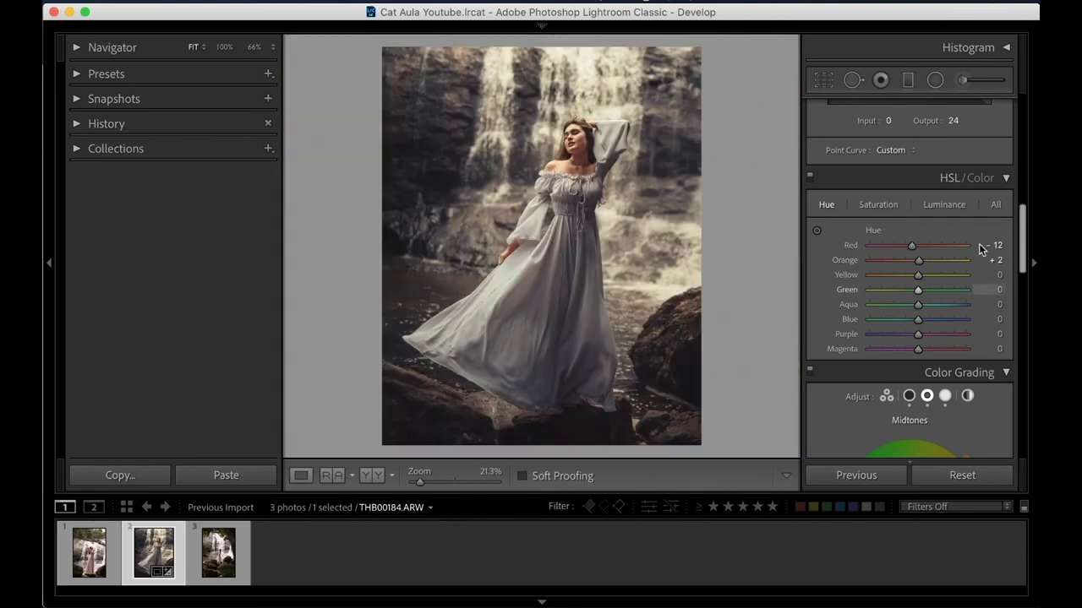
drag(1020, 273, 1021, 298)
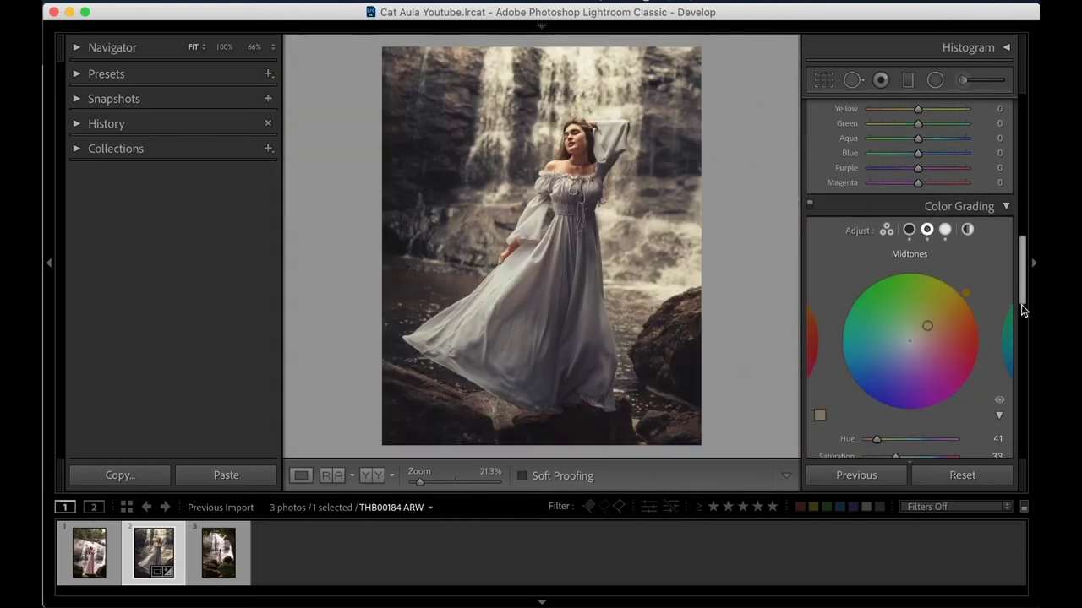
scroll(1020, 330, down, 3)
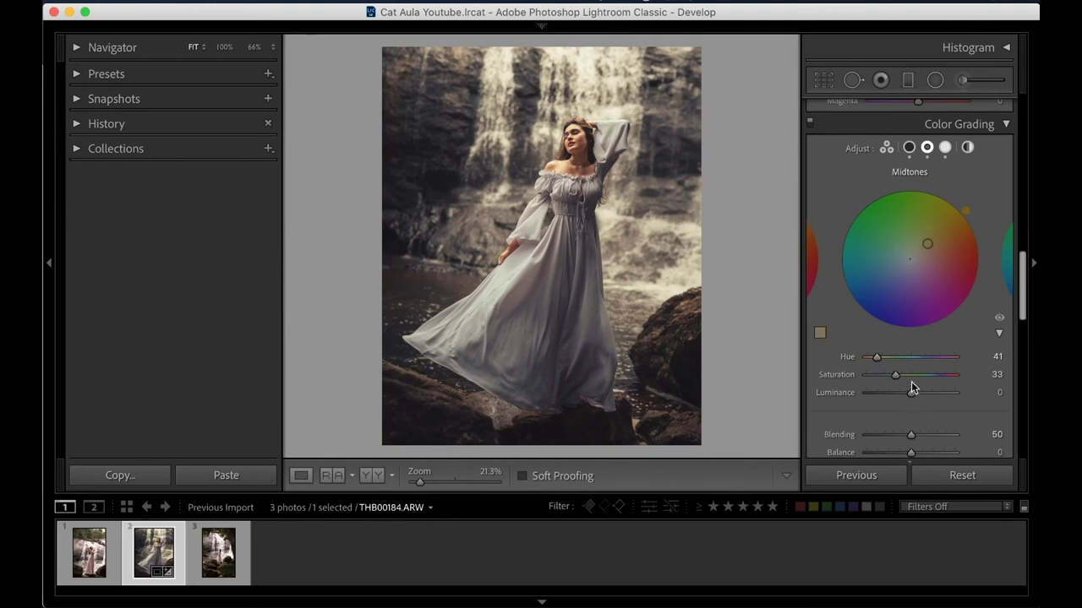
scroll(1021, 312, down, 1)
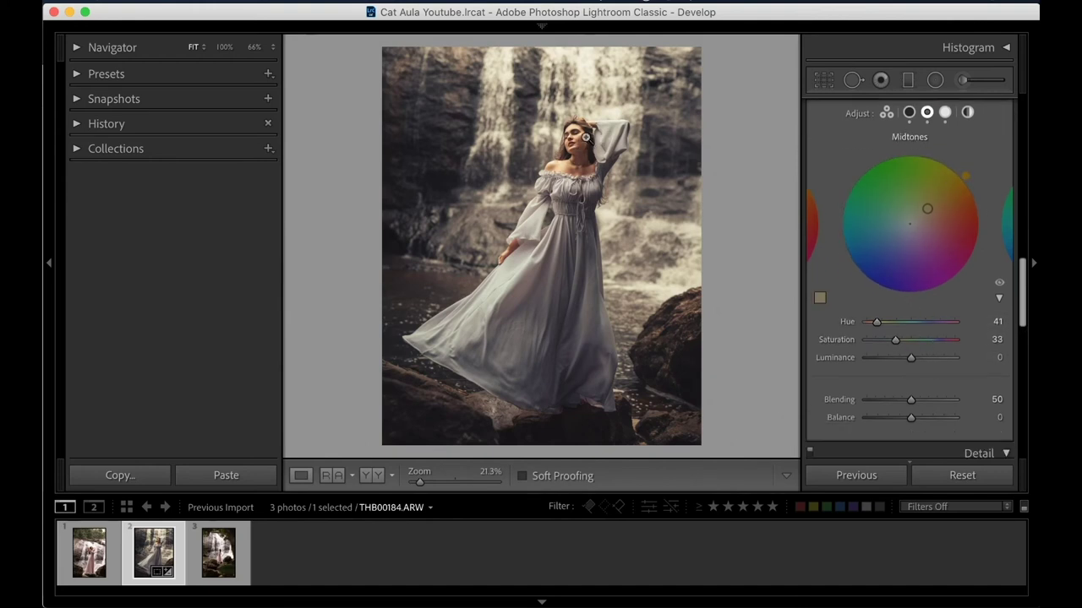
scroll(1026, 329, down, 2)
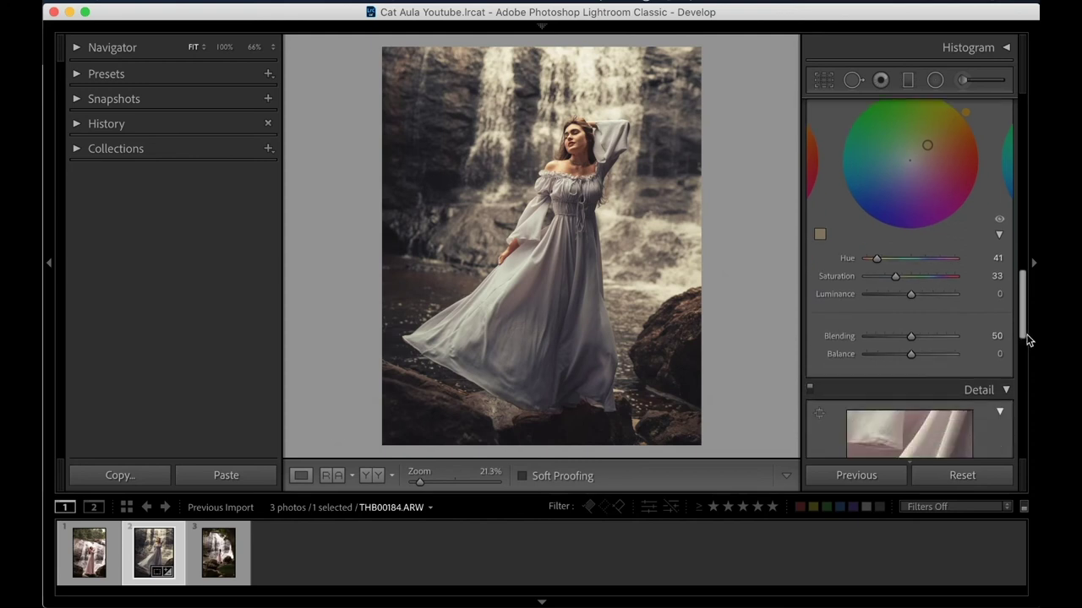
drag(1029, 339, 1033, 258)
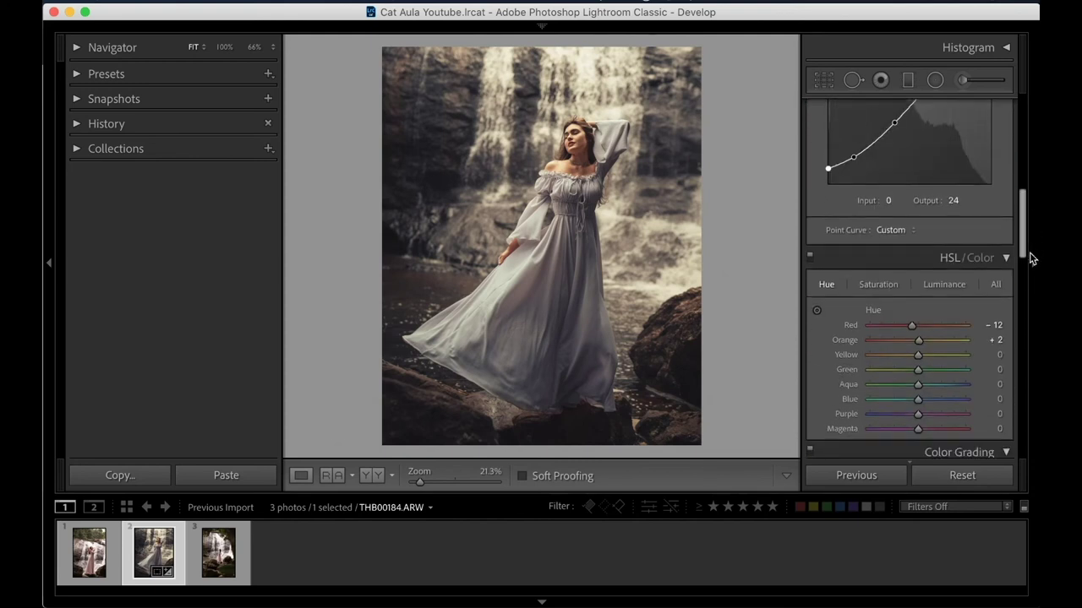
click(883, 287)
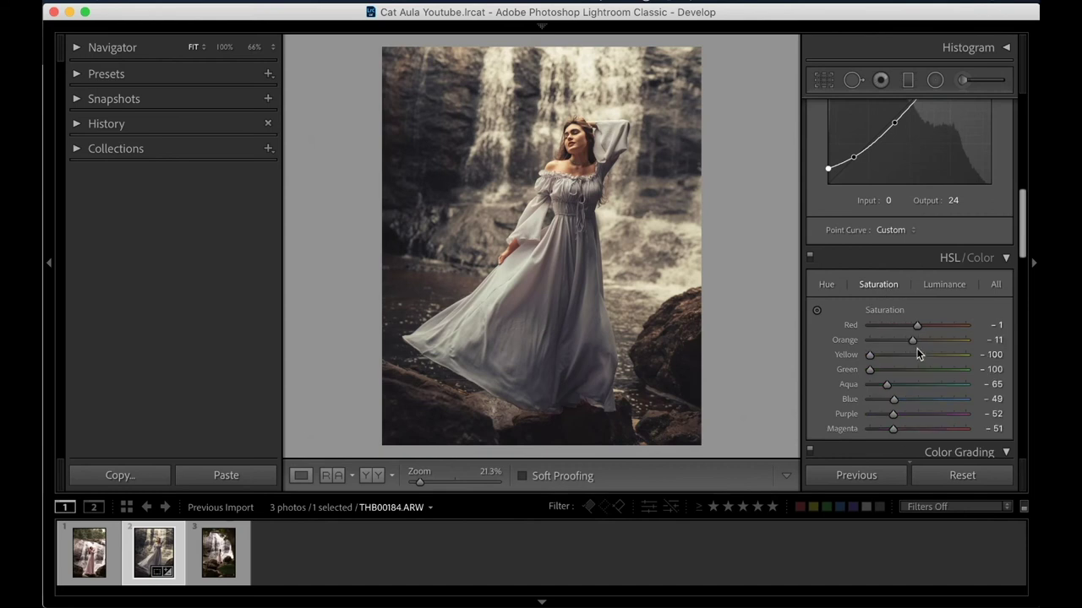
click(591, 150)
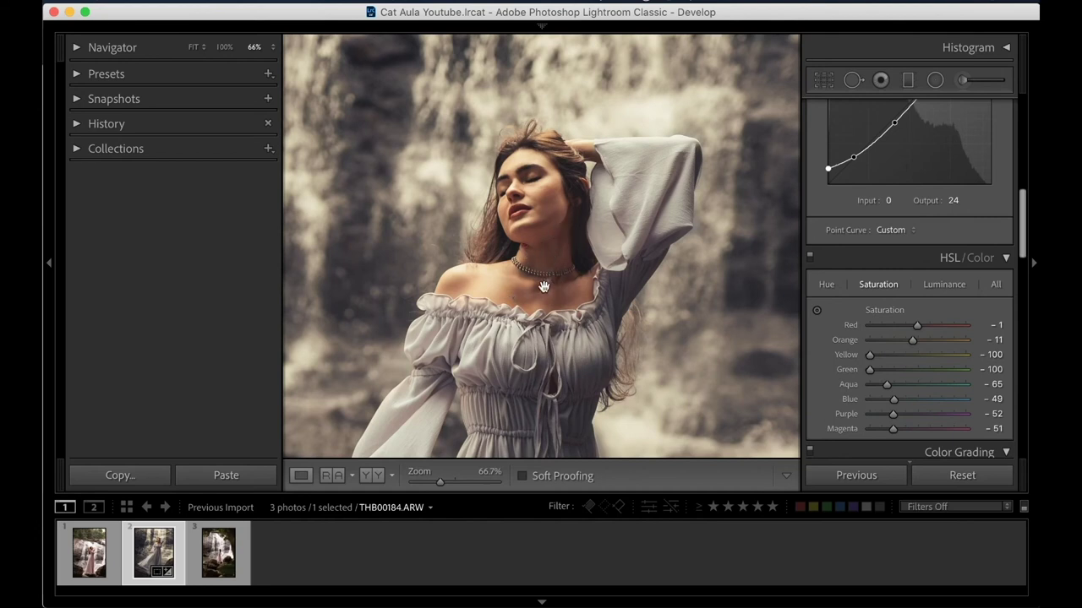
click(583, 266)
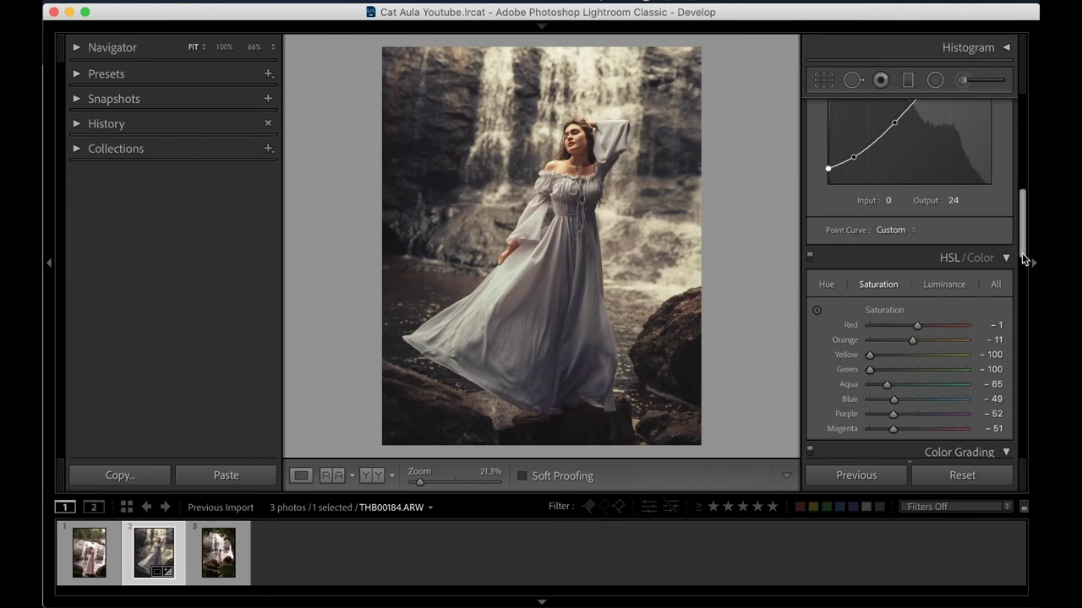
drag(1023, 258, 1038, 235)
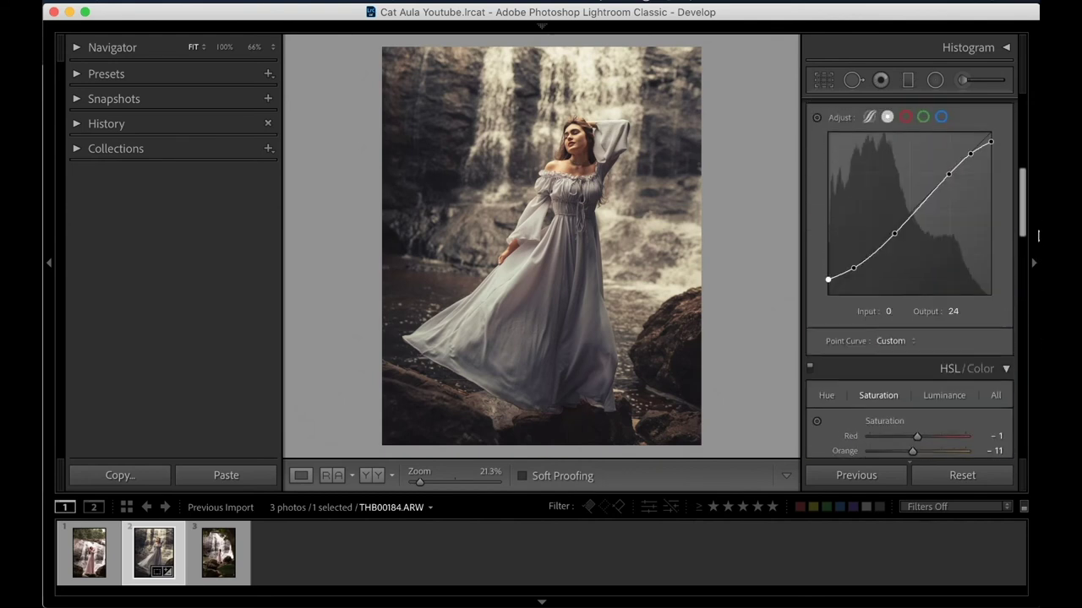
Step: Raise global Clarity to +18 and give the dress brush mask Clarity 33
scroll(913, 296, up, 10)
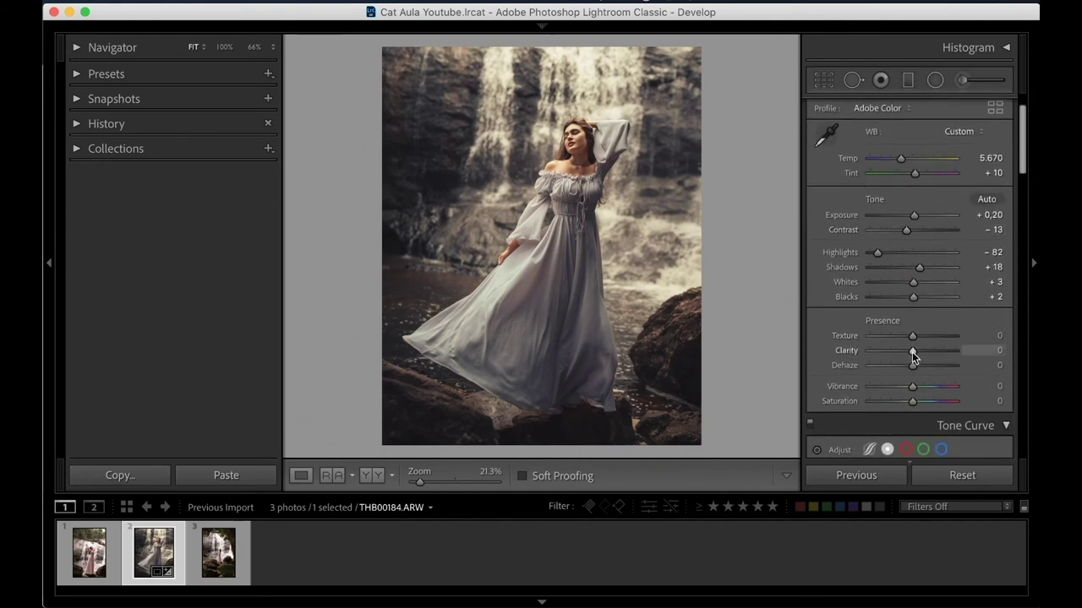
drag(913, 356, 920, 354)
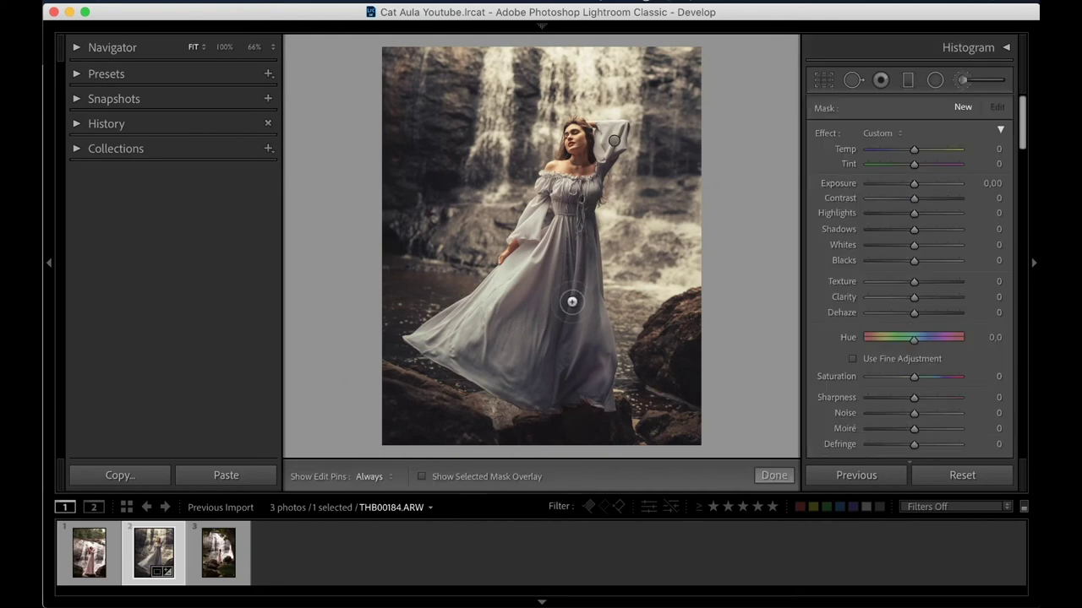
key(h)
key(h)
click(927, 301)
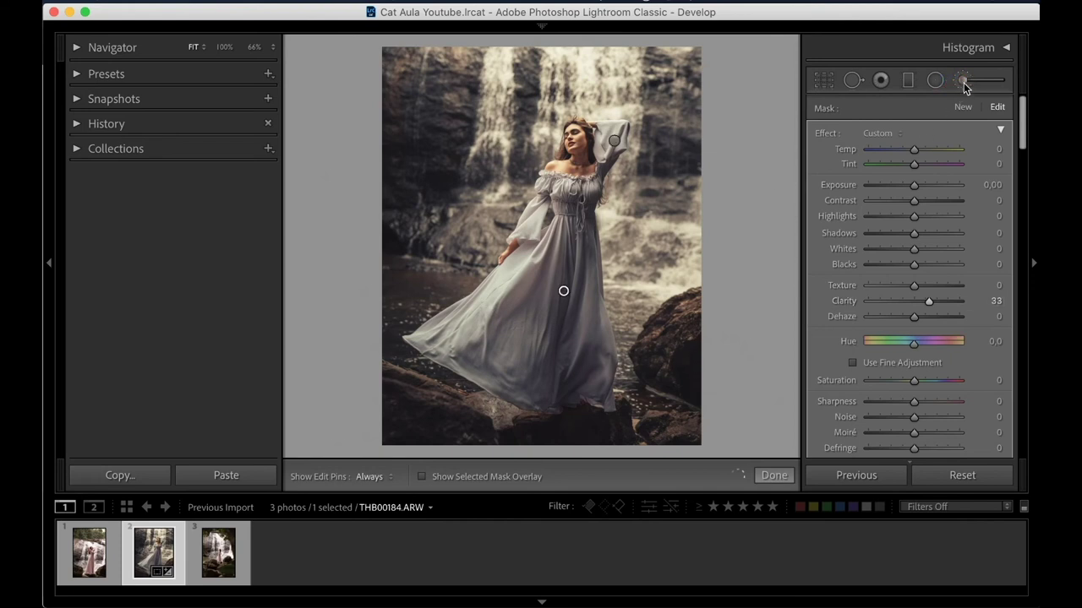
click(963, 82)
Step: Paint a right-hand rock brush mask with Temp 20, Tint 15, Shadows 60, Clarity 30
click(963, 82)
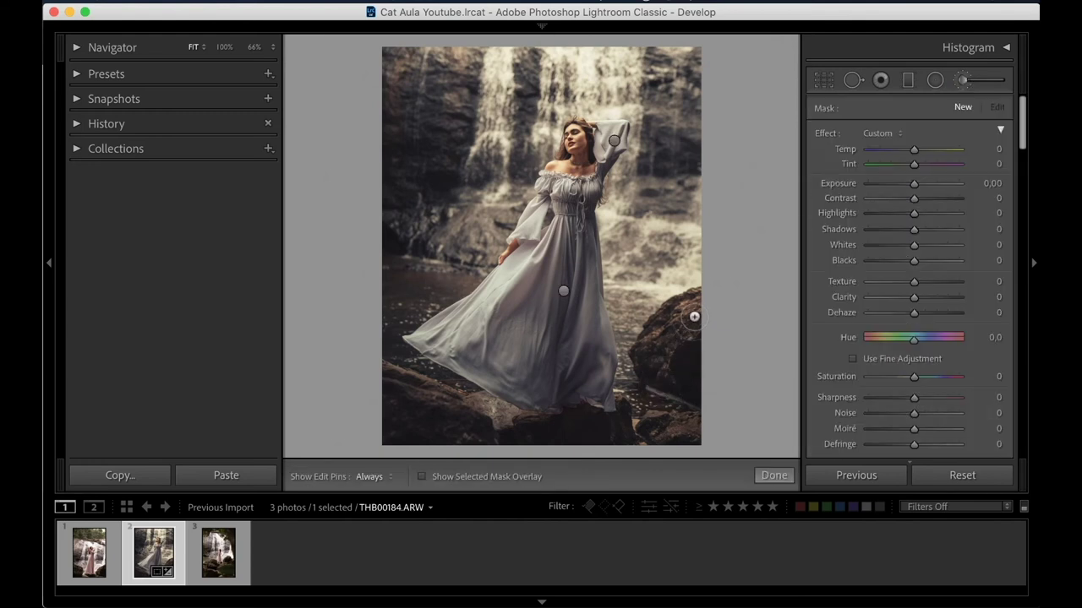
key(h)
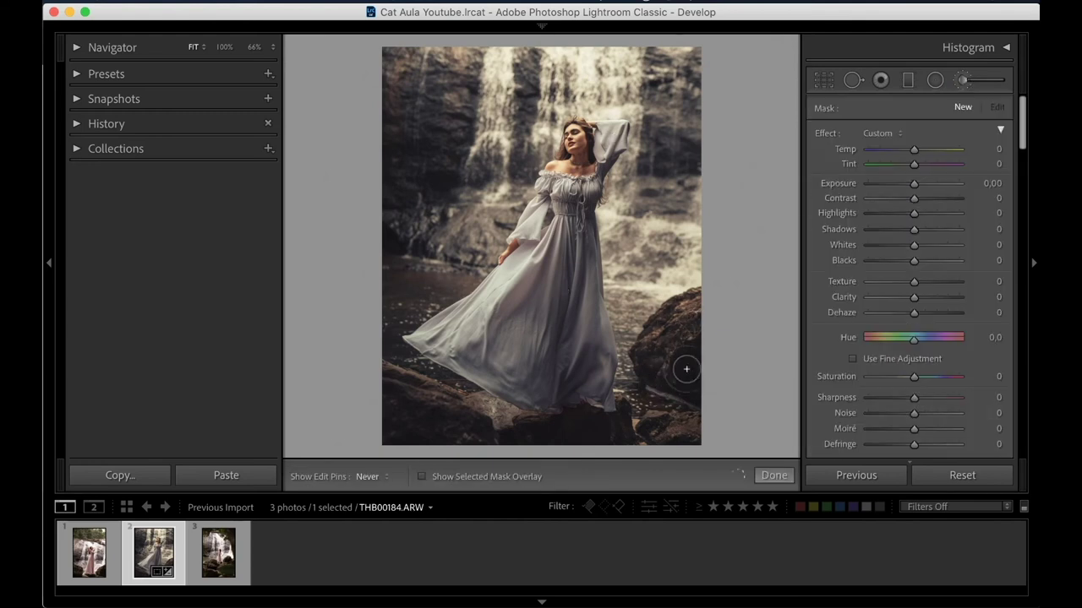
click(666, 431)
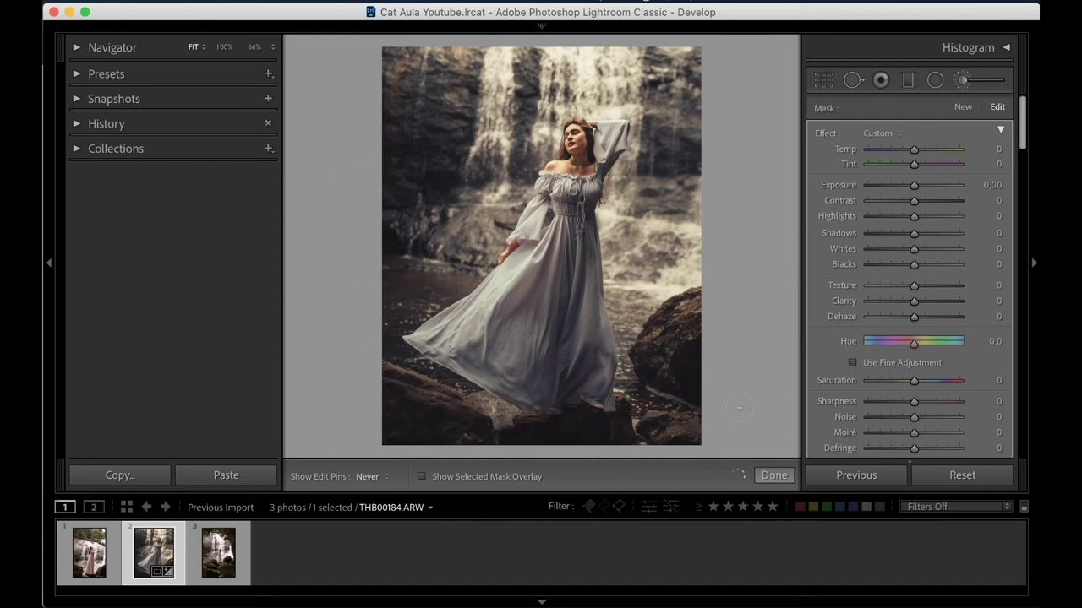
key(h)
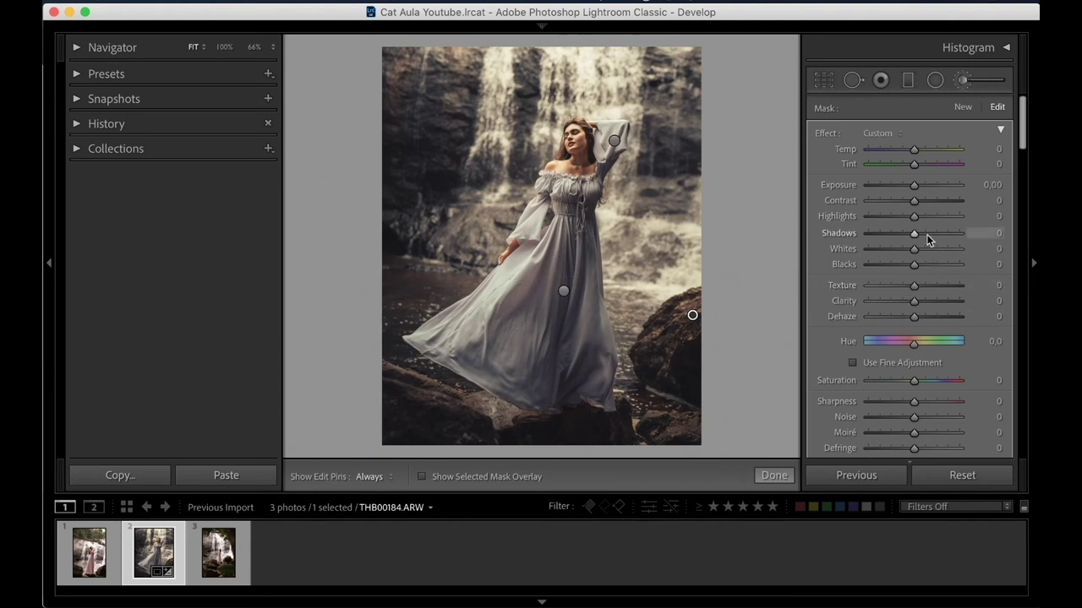
drag(927, 234, 929, 234)
key(Up)
key(Up)
key(Up)
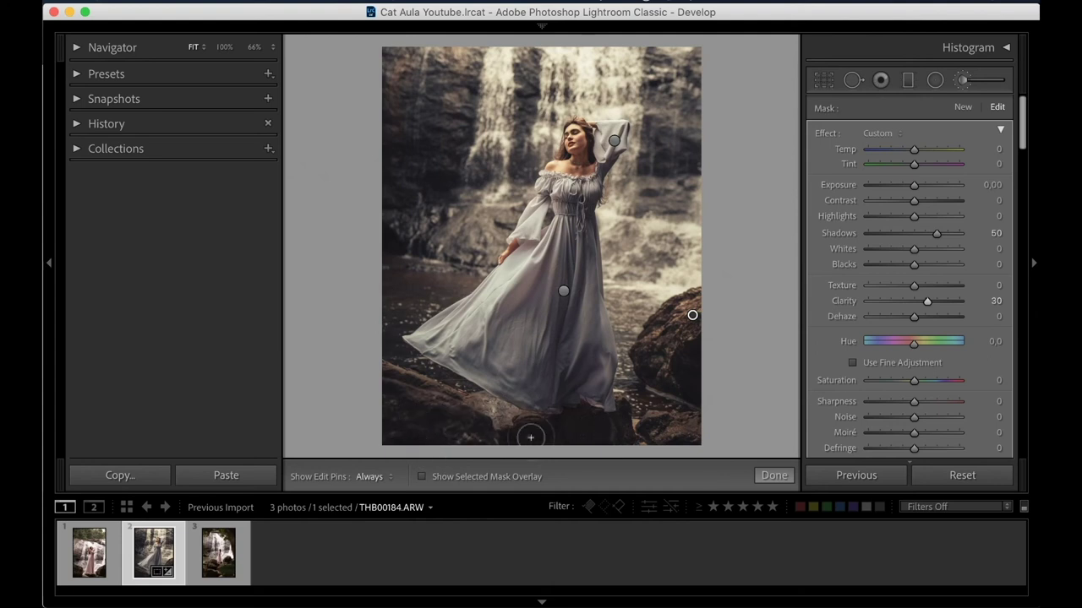
click(921, 166)
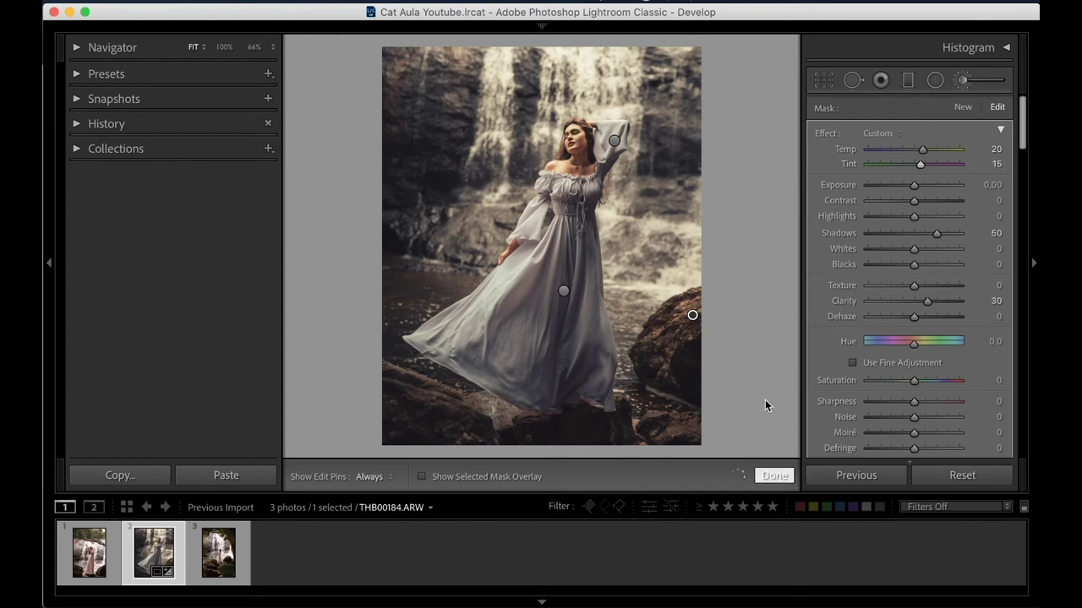
key(k)
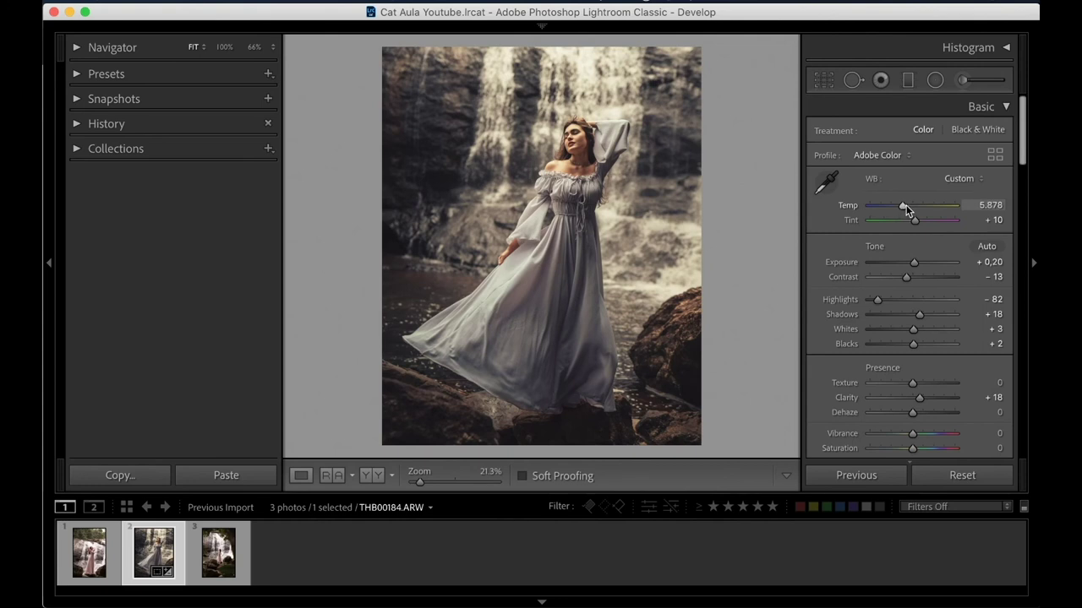
Step: Set global Temp 5,770, Tint +15 and Shadows +30, toggling Before view to compare
drag(901, 205, 903, 212)
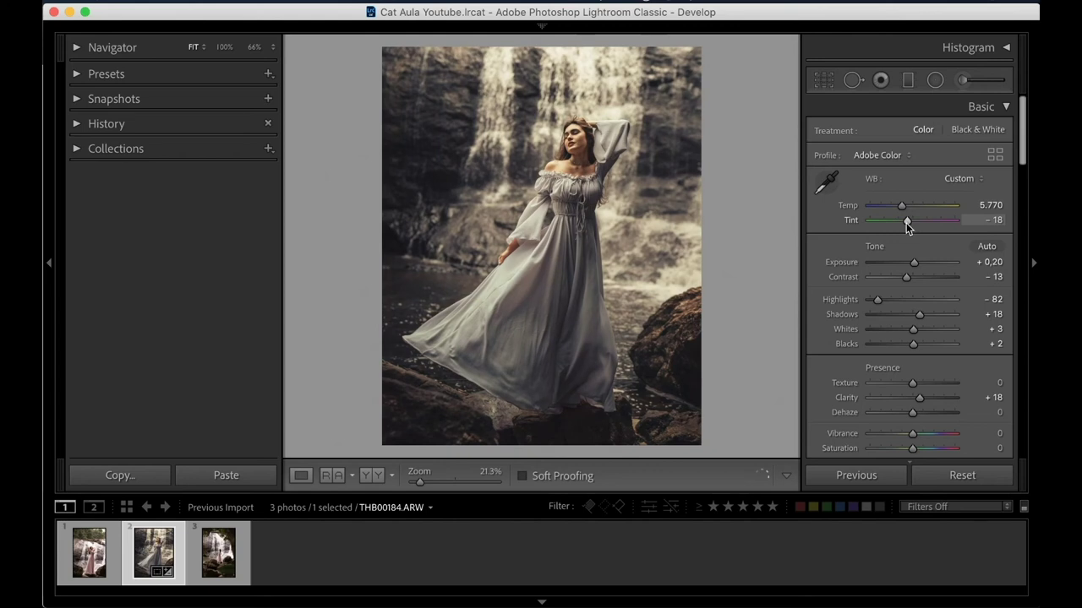
drag(908, 224, 915, 220)
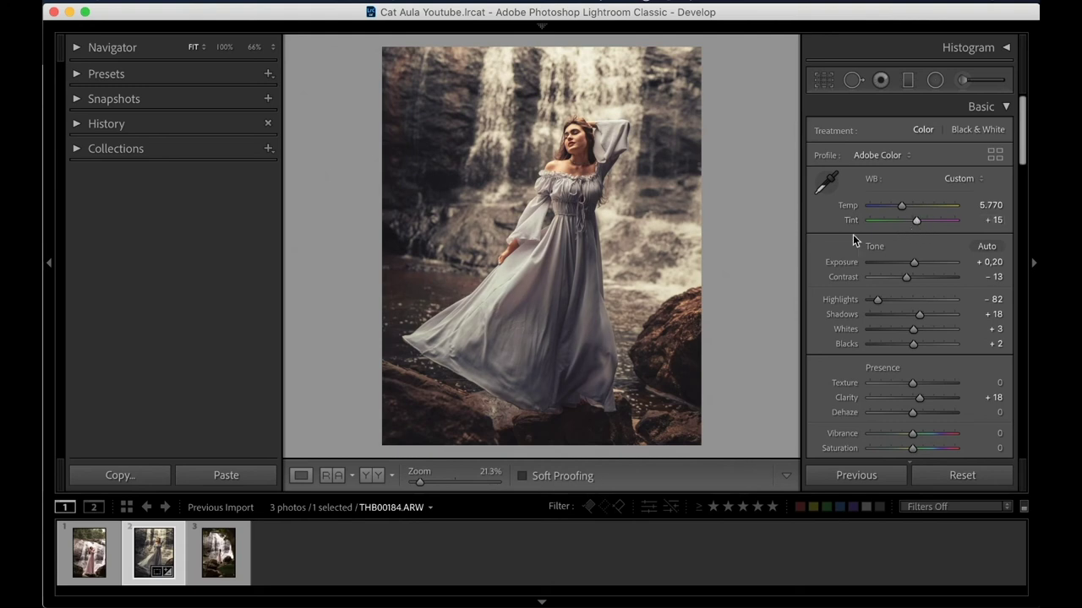
key(backslash)
key(backslash)
drag(922, 316, 926, 322)
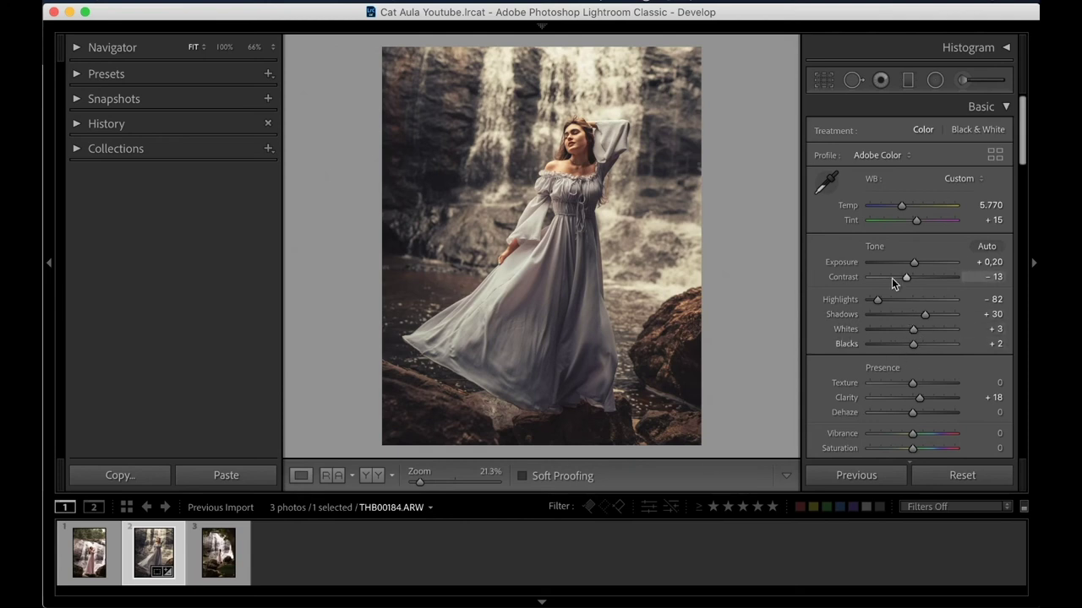
key(backslash)
key(backslash)
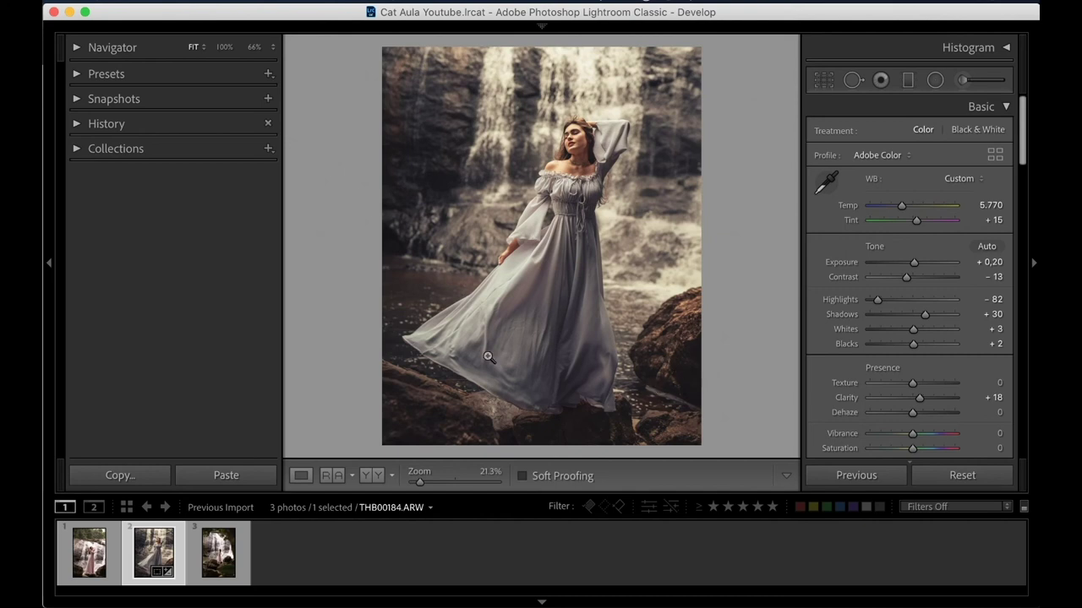
Step: Lower Contrast to -22, deepen Blacks to -14 and raise Whites to +8
key(backslash)
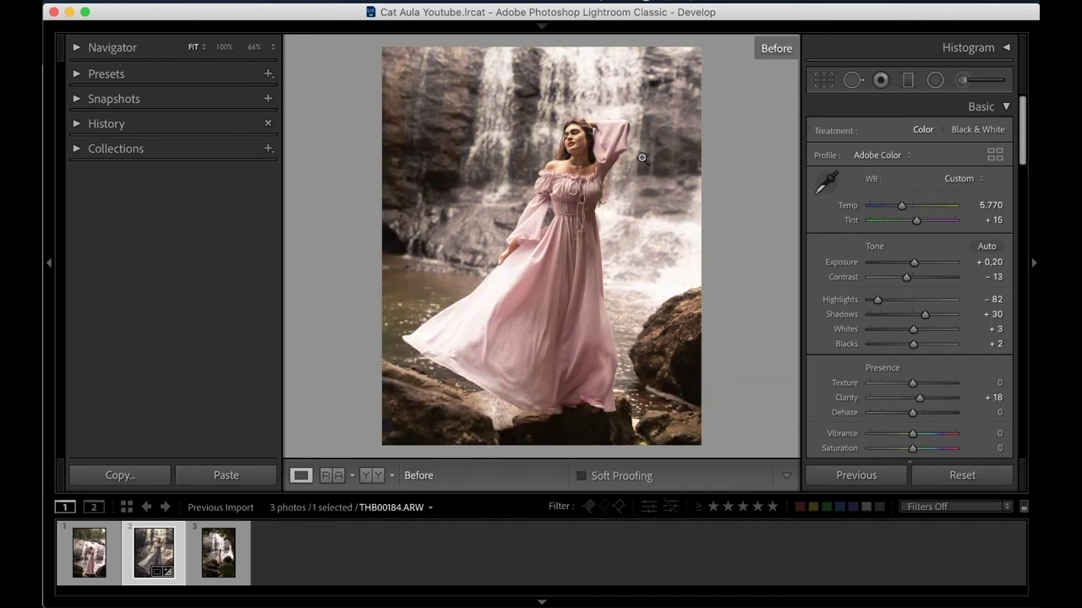
key(backslash)
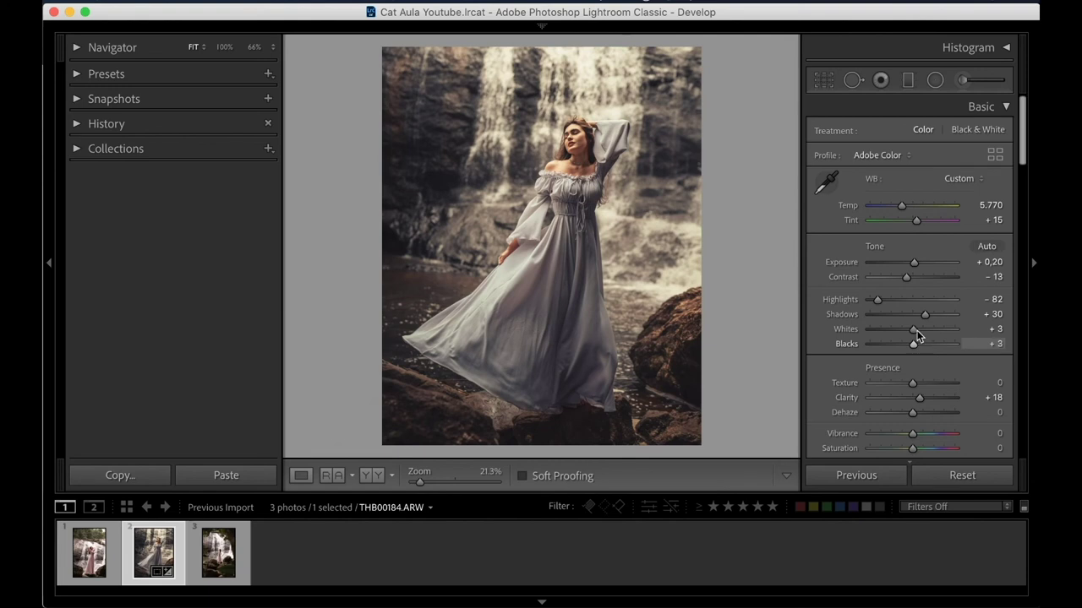
drag(910, 278, 906, 279)
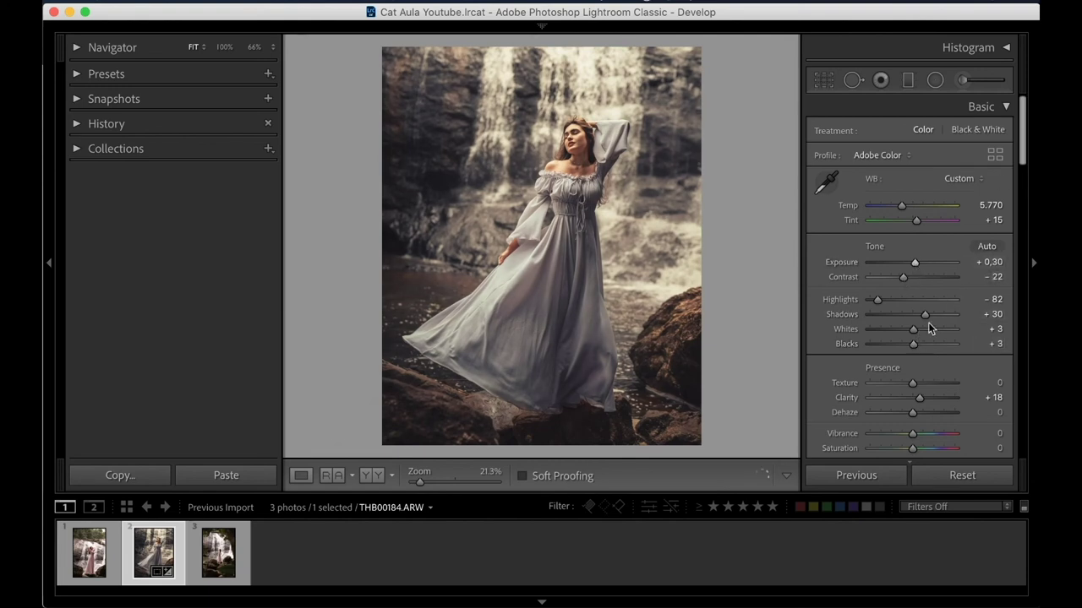
drag(916, 343, 913, 338)
scroll(1020, 168, down, 3)
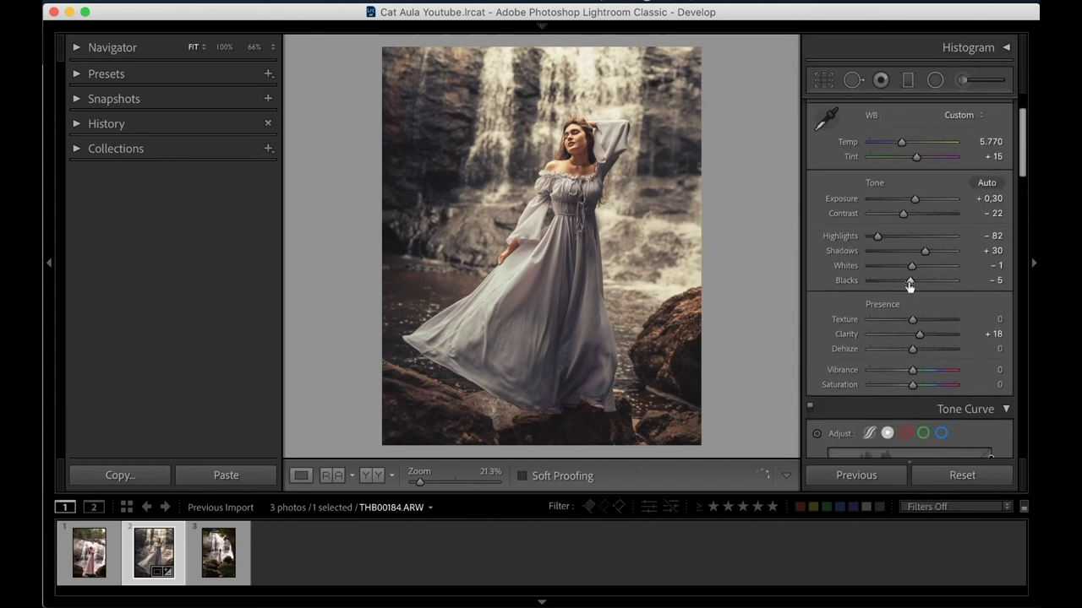
drag(914, 280, 918, 278)
Step: Boost Vibrance to +54 and cool the white balance Temp to 5,568
scroll(910, 285, down, 5)
scroll(909, 280, down, 3)
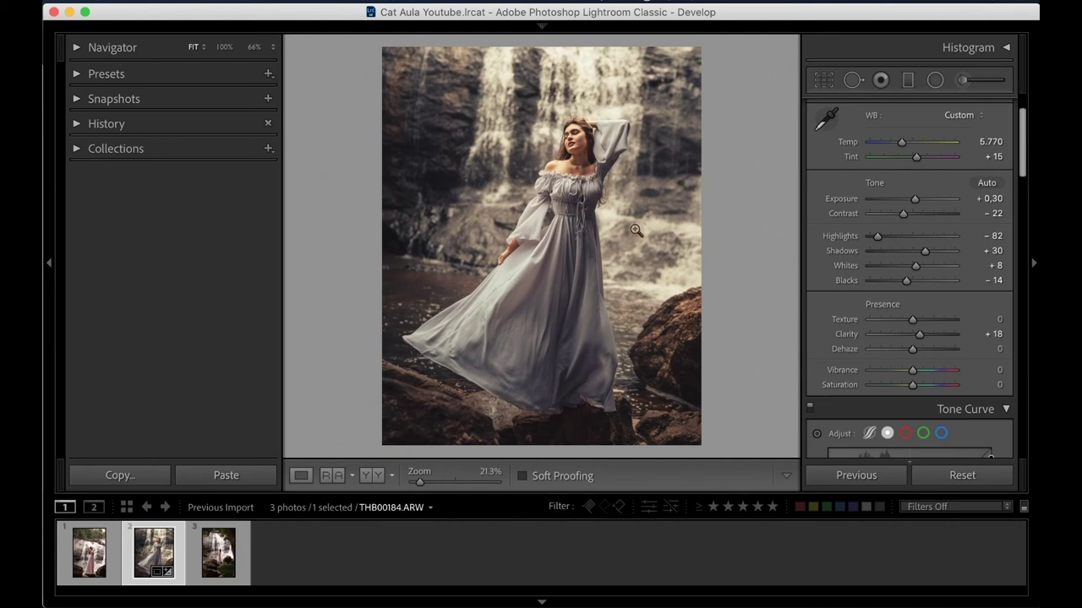
drag(1022, 174, 1021, 206)
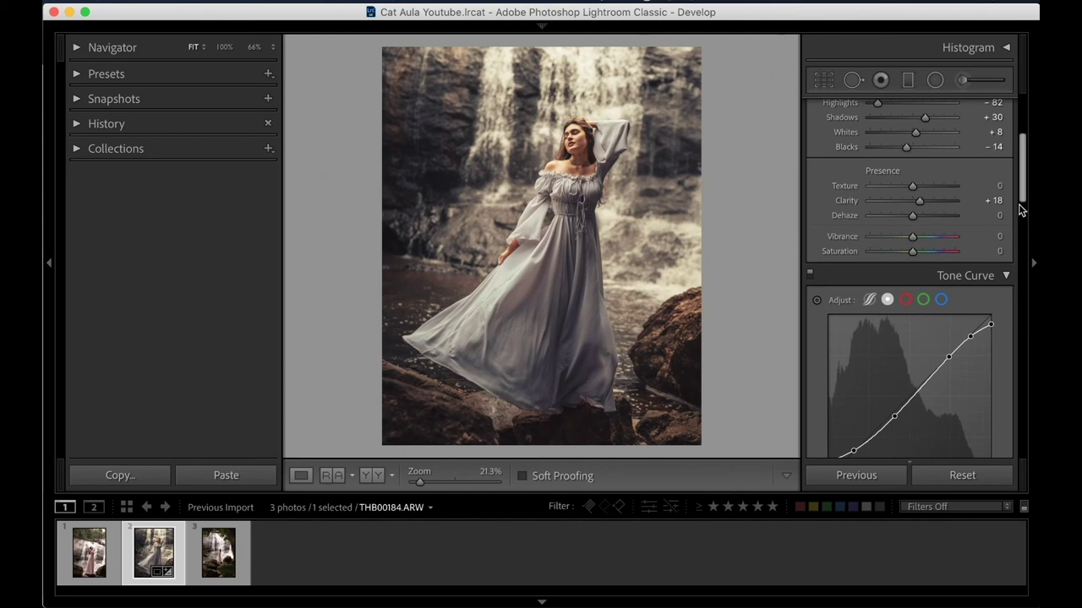
drag(1019, 204, 1014, 191)
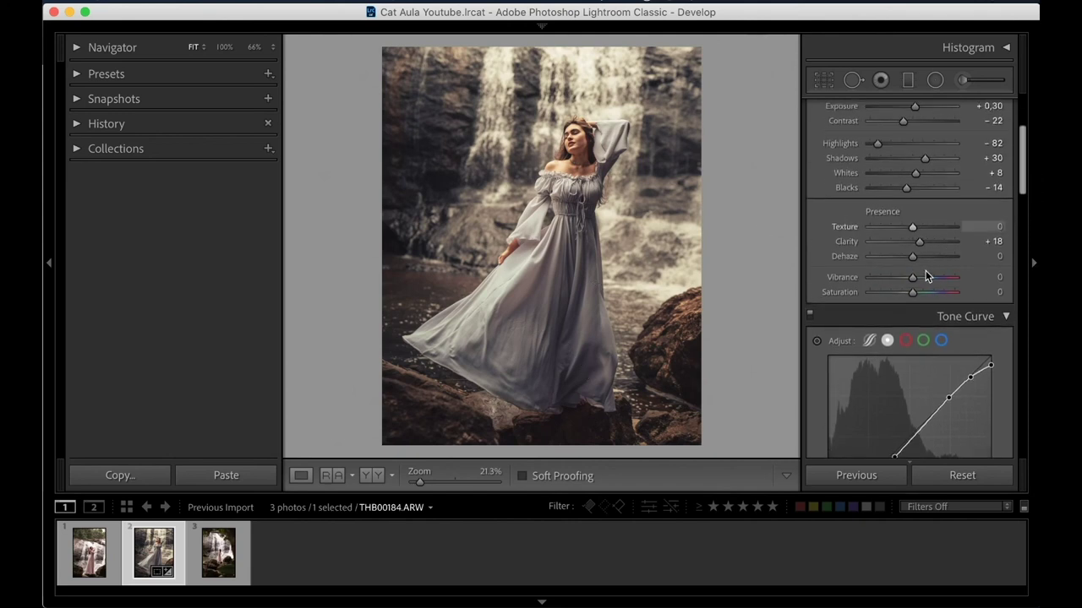
drag(926, 277, 938, 277)
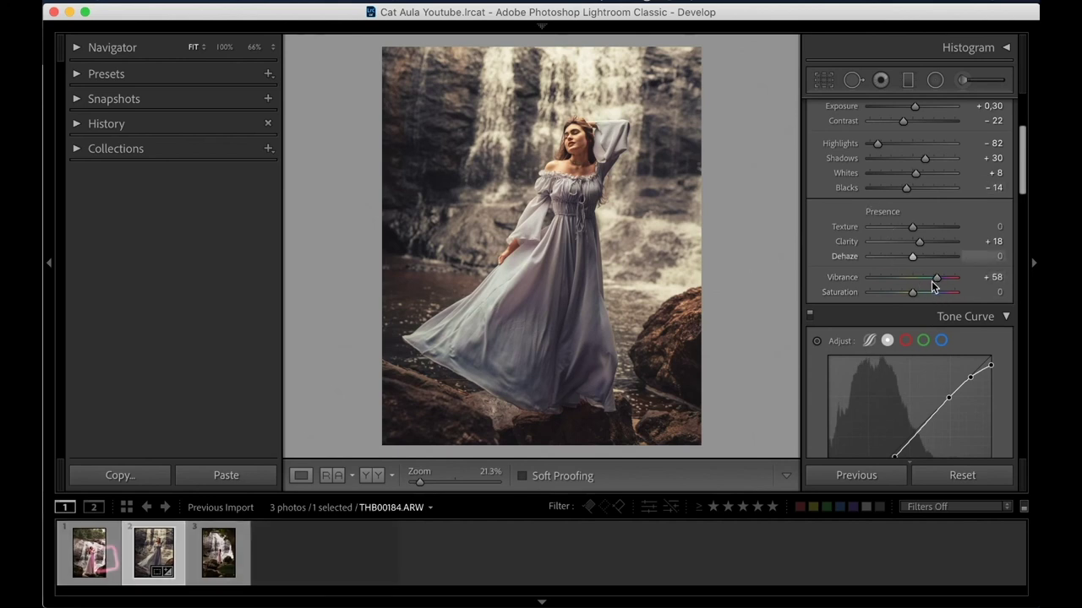
drag(935, 282, 912, 295)
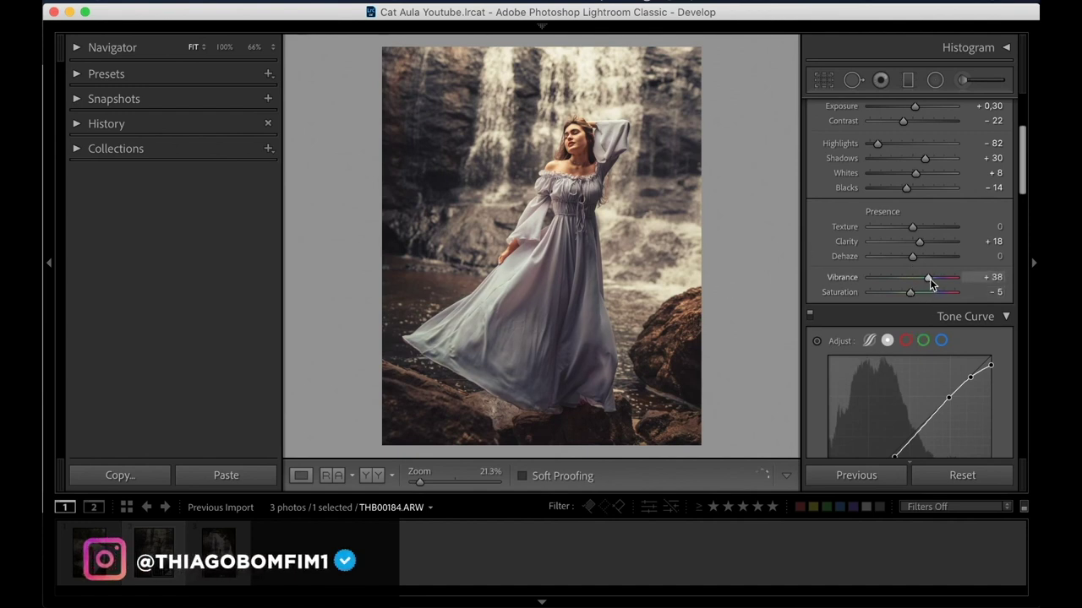
scroll(930, 278, up, 5)
scroll(930, 279, up, 5)
drag(932, 280, 936, 279)
drag(1025, 190, 1019, 146)
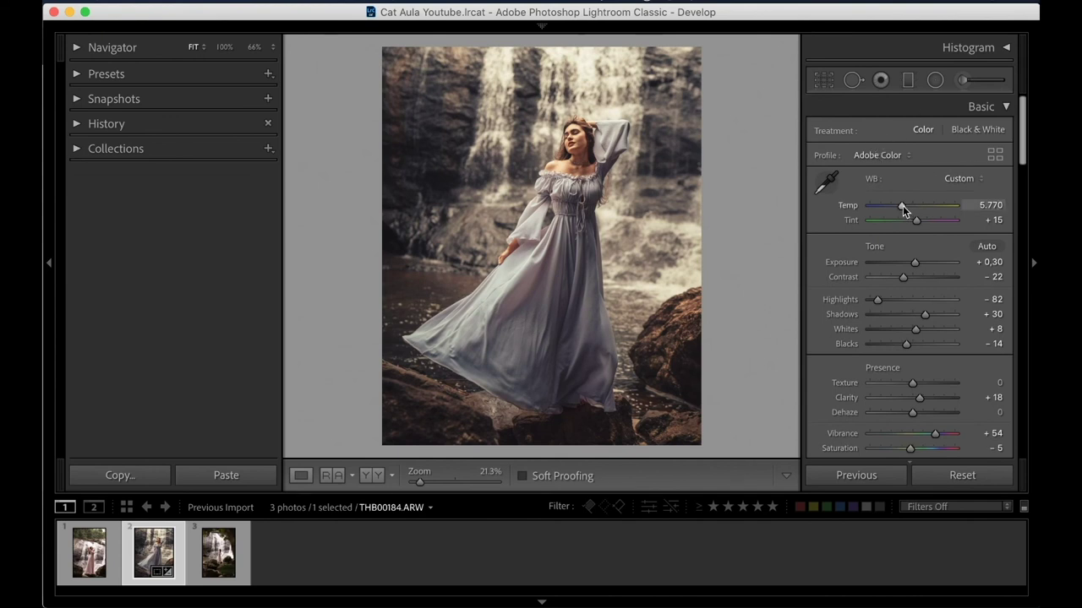
drag(901, 205, 899, 205)
Step: Cool the raised-sleeve brush mask to Temp -85 and Tint -16
key(k)
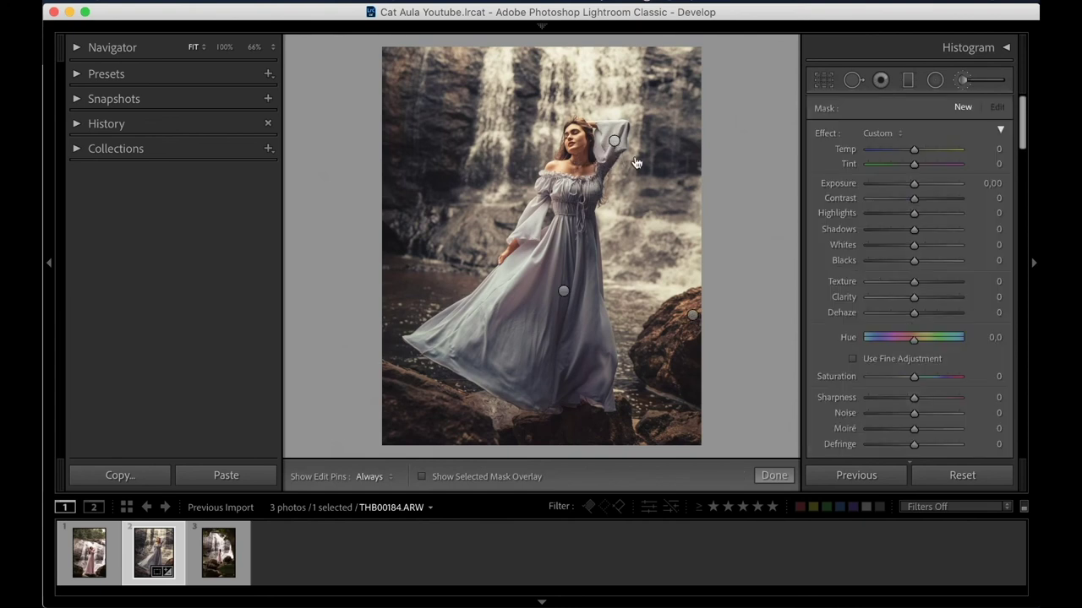
click(614, 140)
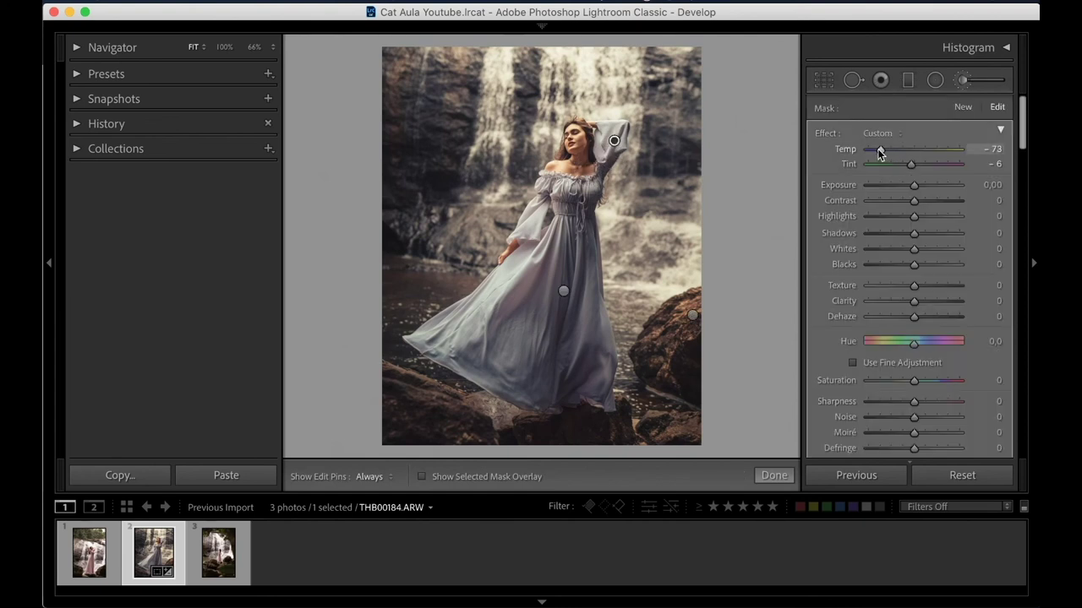
drag(879, 149, 902, 166)
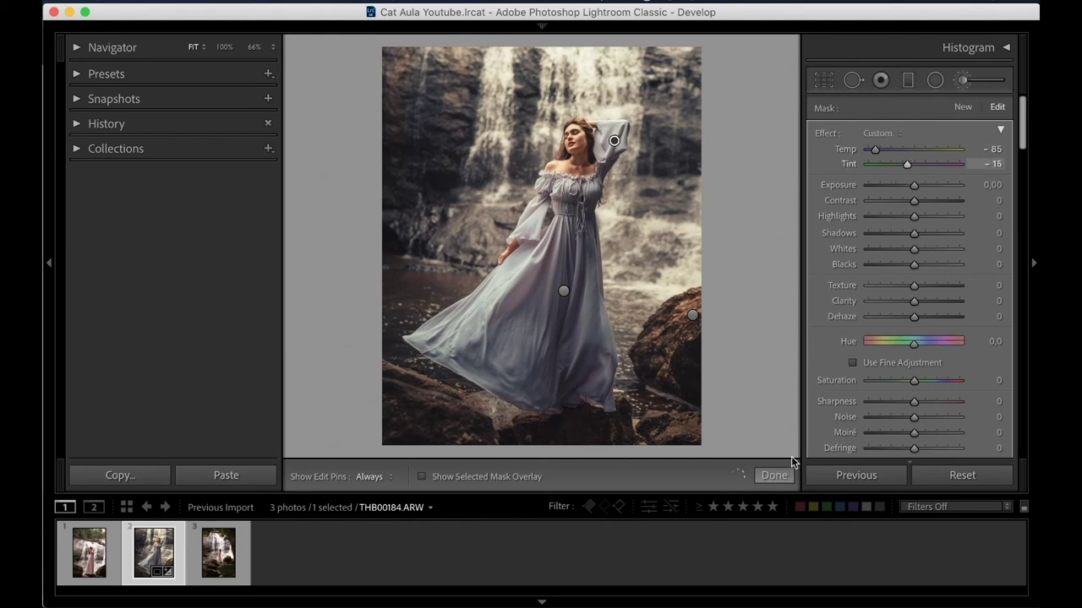
click(773, 475)
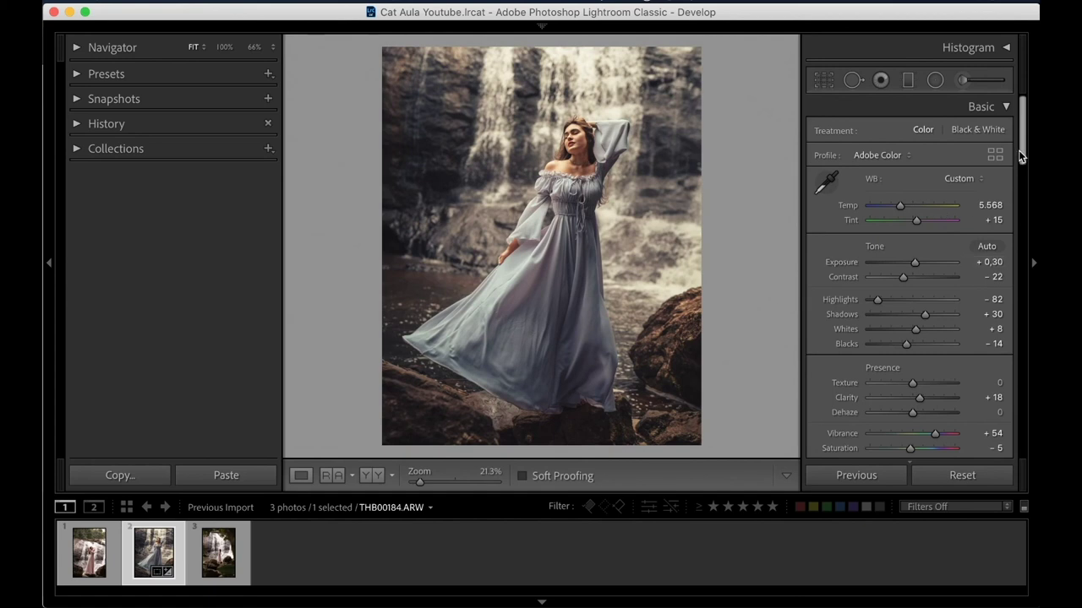
Step: Reset the Tone Curve and add highlight, midtone and shadow points, reshaping the shadow end
drag(1023, 159, 1021, 205)
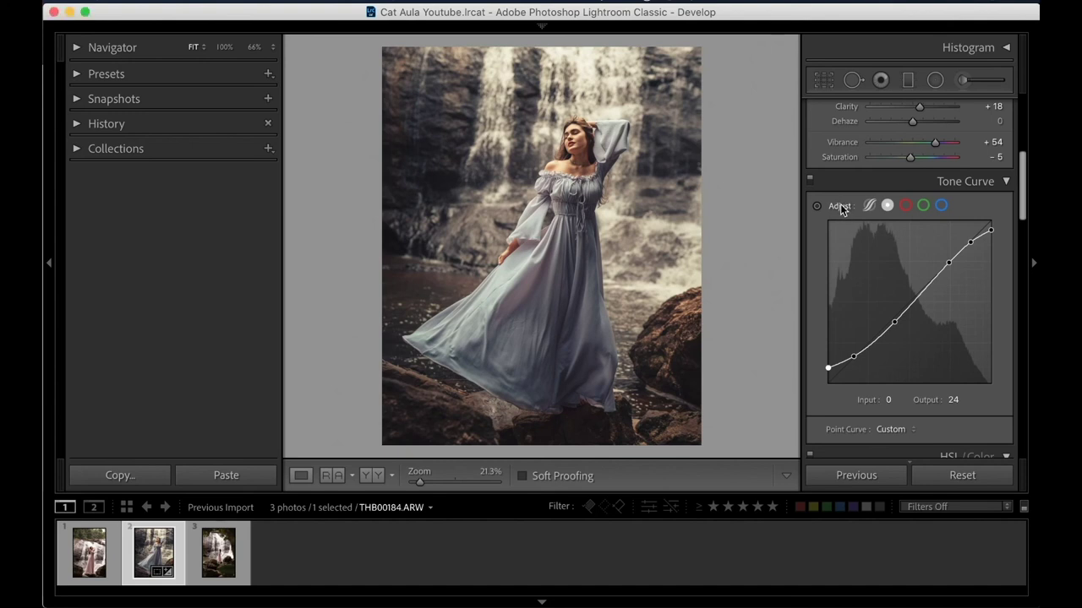
alt+click(930, 184)
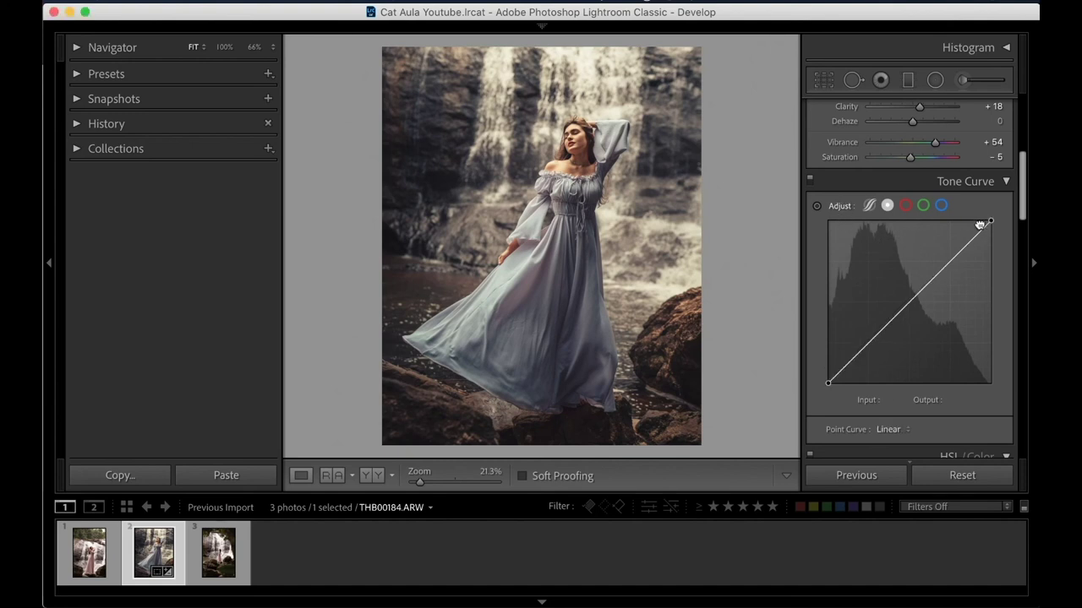
click(951, 259)
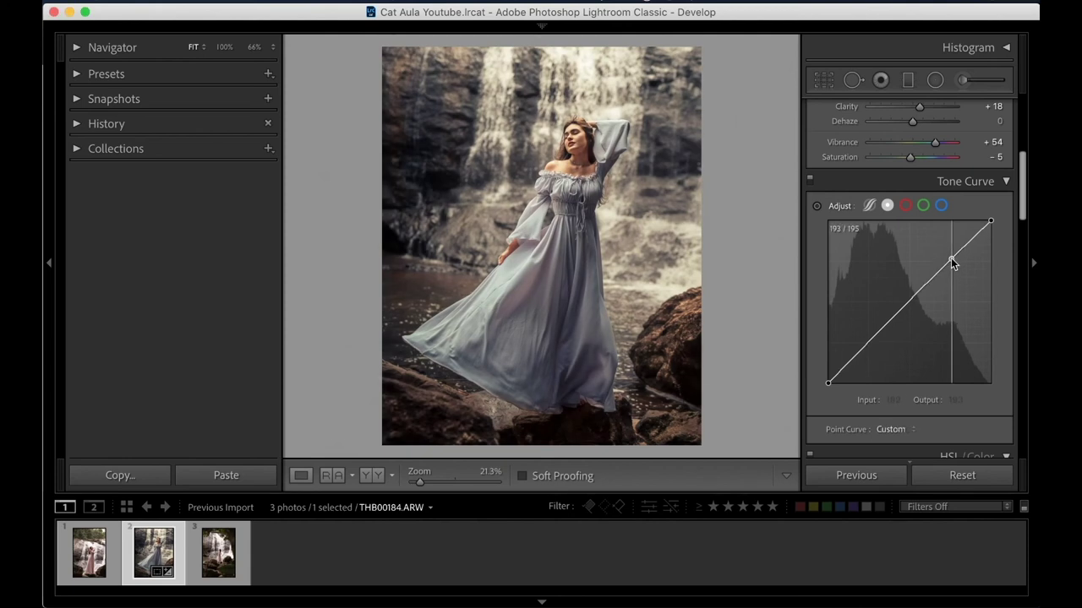
click(884, 329)
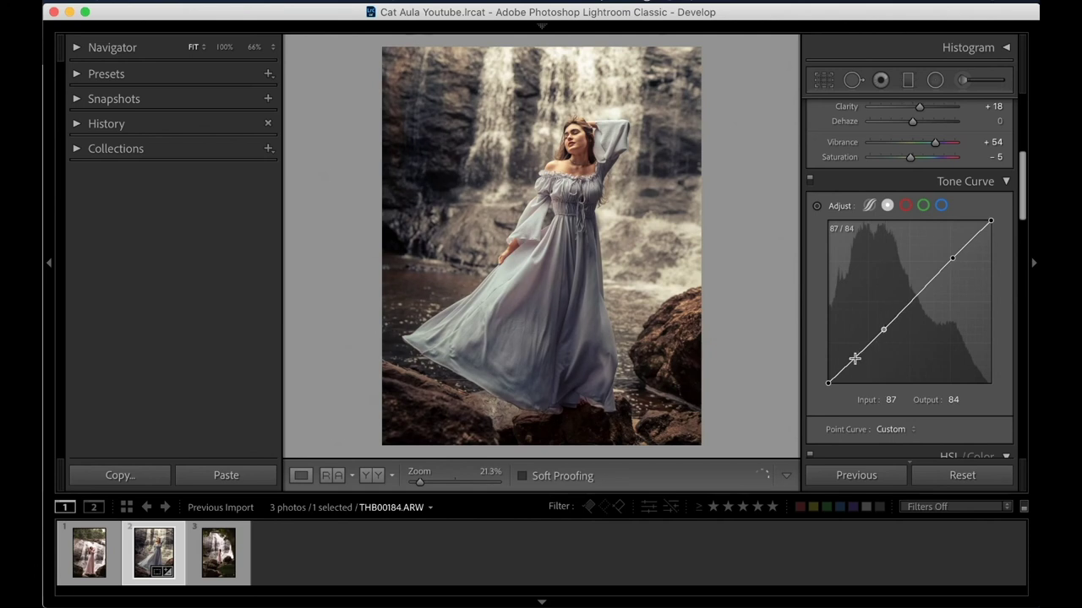
click(858, 362)
drag(858, 362, 827, 366)
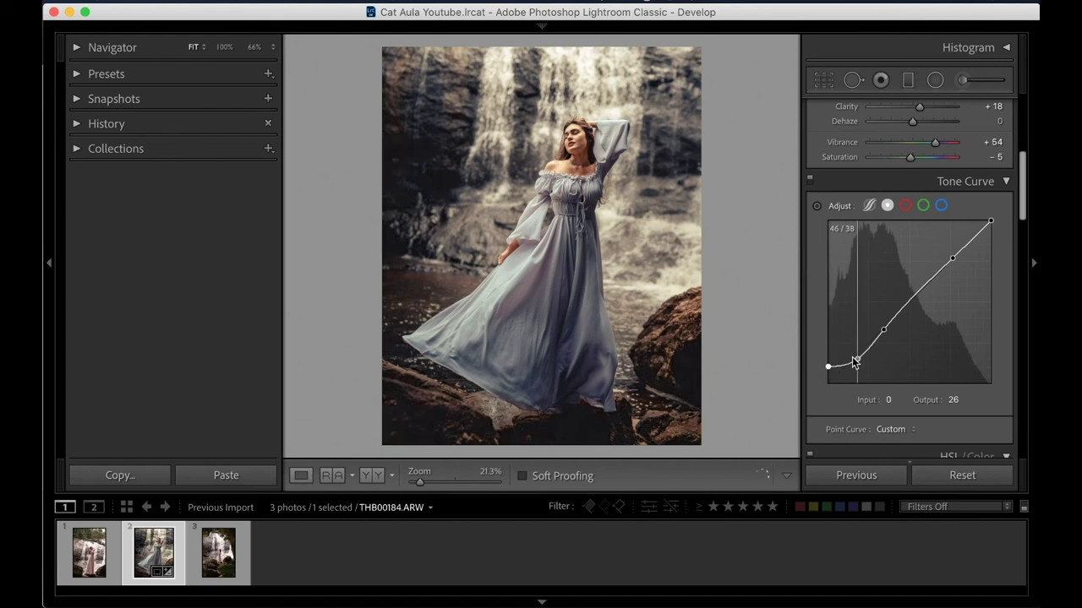
drag(855, 361, 853, 359)
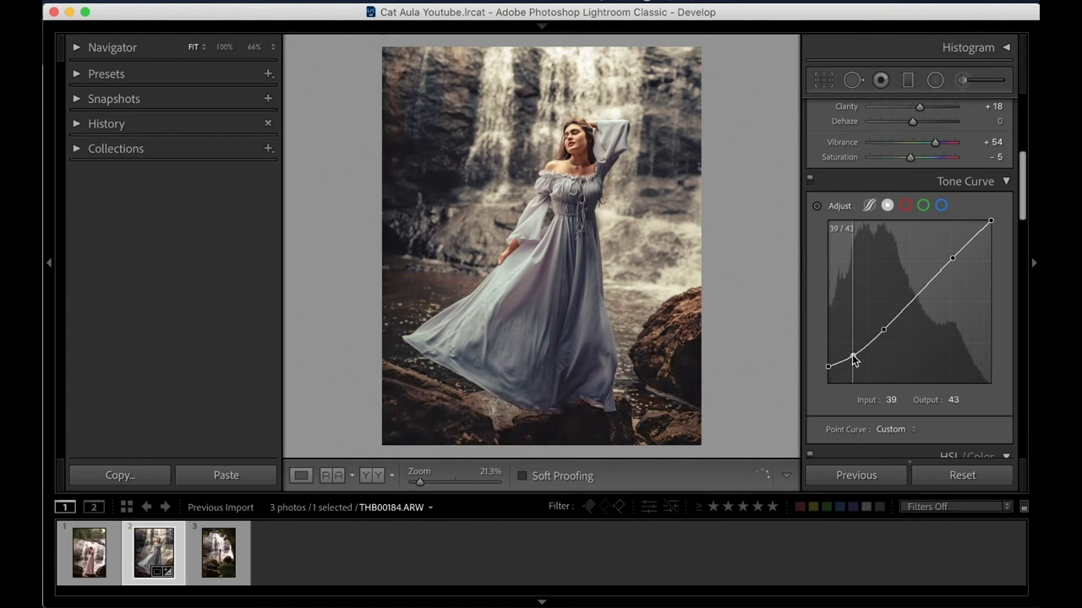
Step: Lower the curve's white point to 246 and compare the result with the original
drag(991, 221, 990, 226)
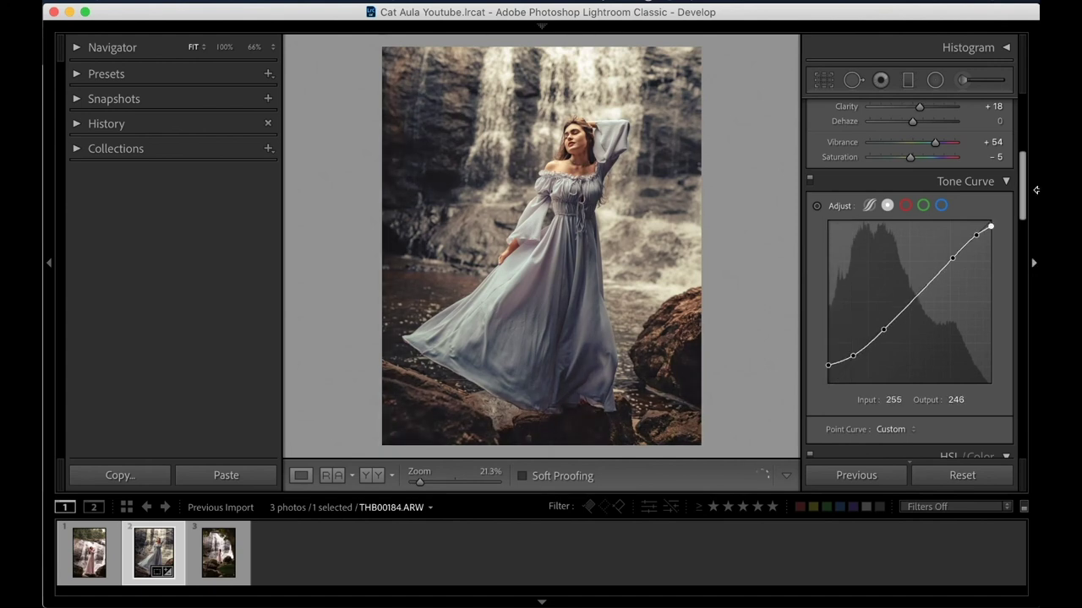
key(backslash)
key(backslash)
key(backslash)
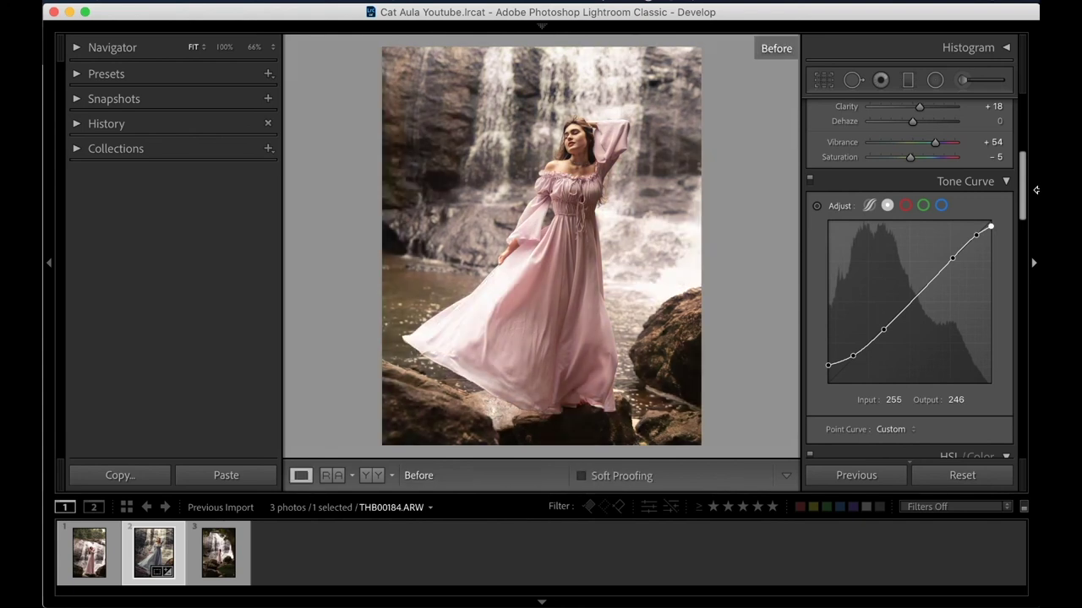
key(backslash)
key(backslash)
key(backslash)
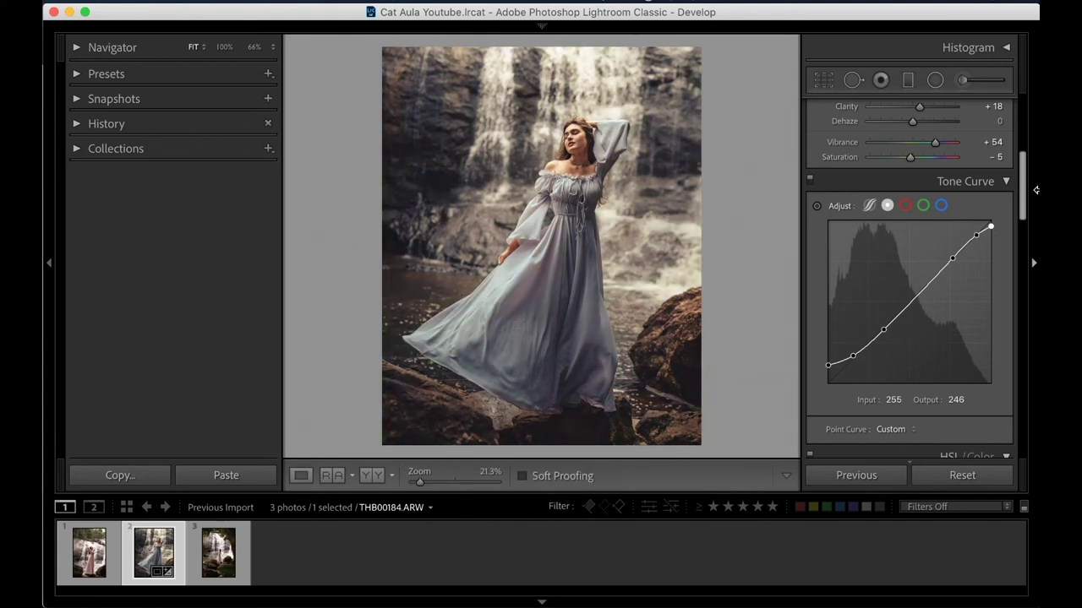
key(Tab)
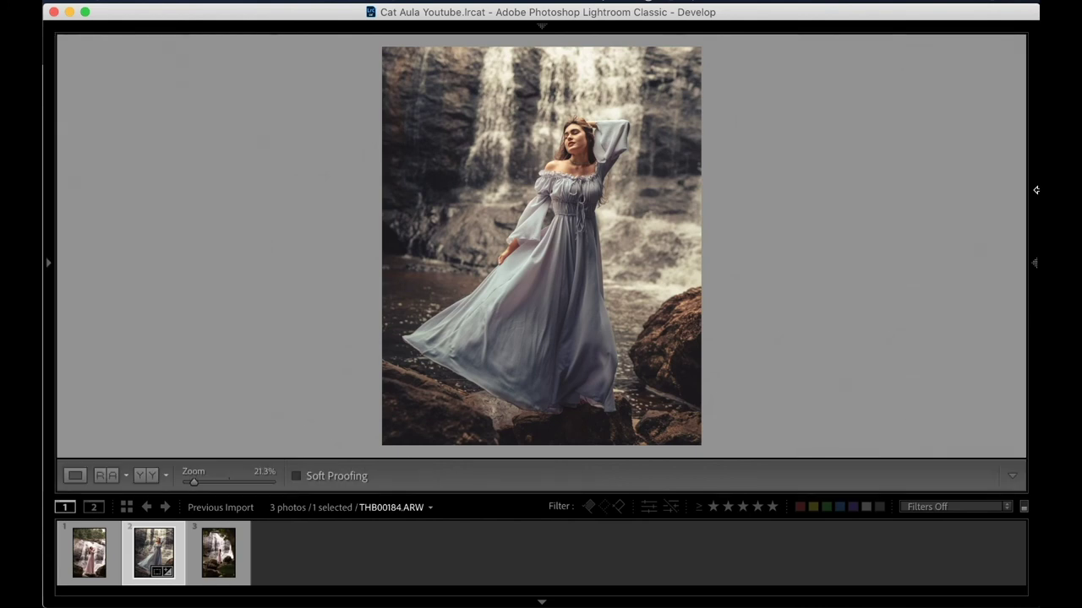
key(Tab)
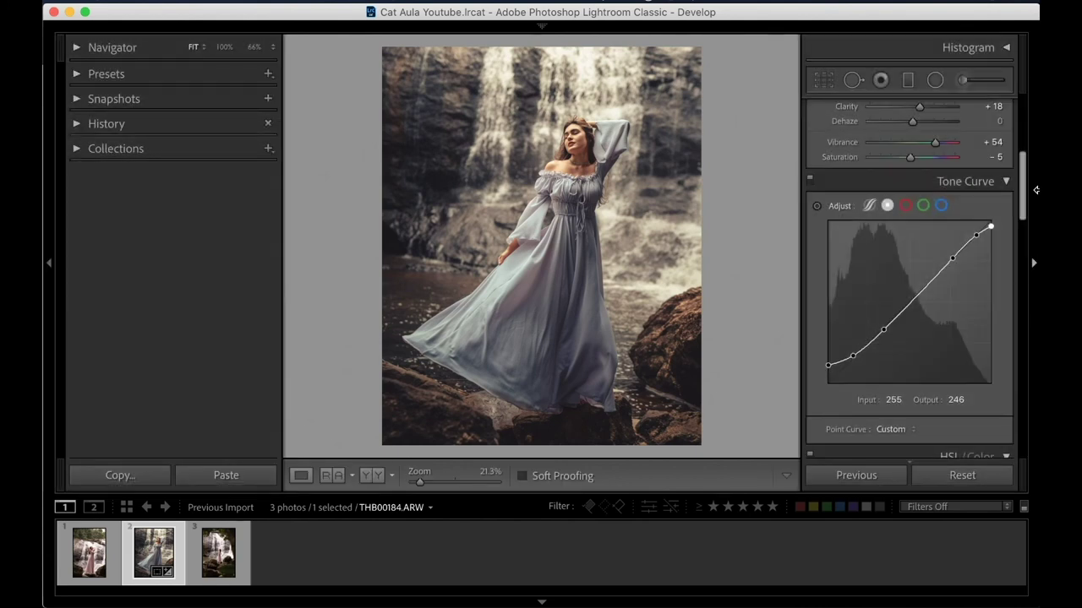
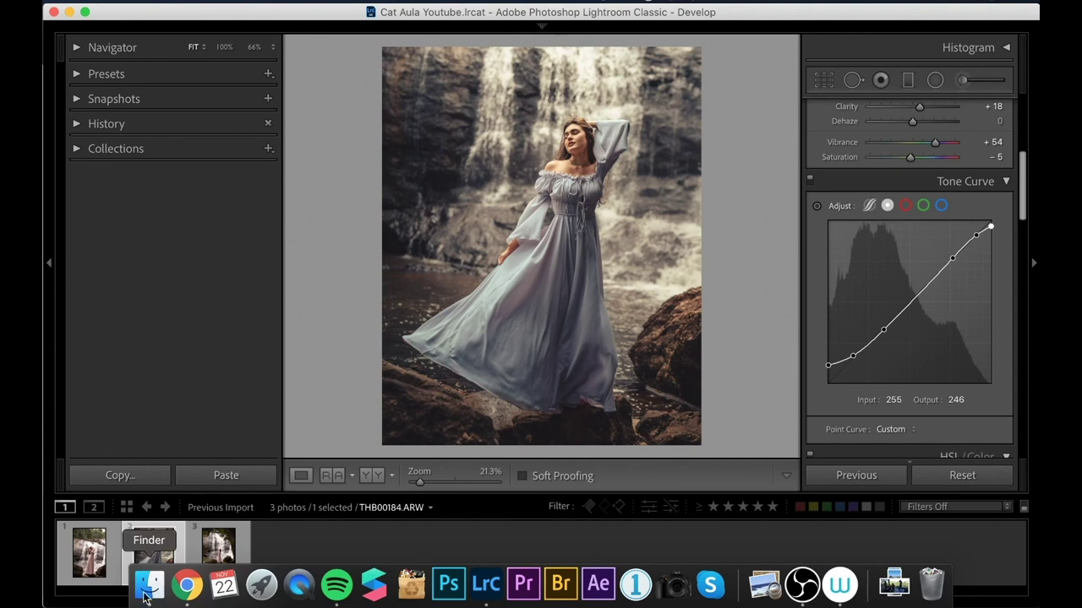
Step: Preview the THB00184 and THB00202 reference JPEGs (color, FINAL GRANULADO, Montagem) in the file browser
click(146, 598)
click(609, 207)
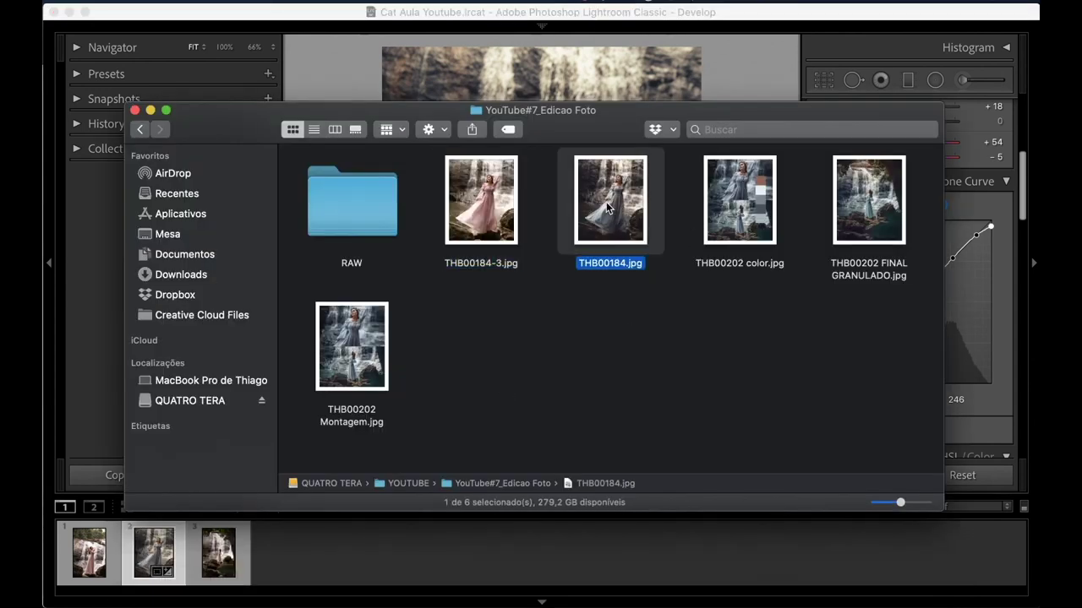
key(space)
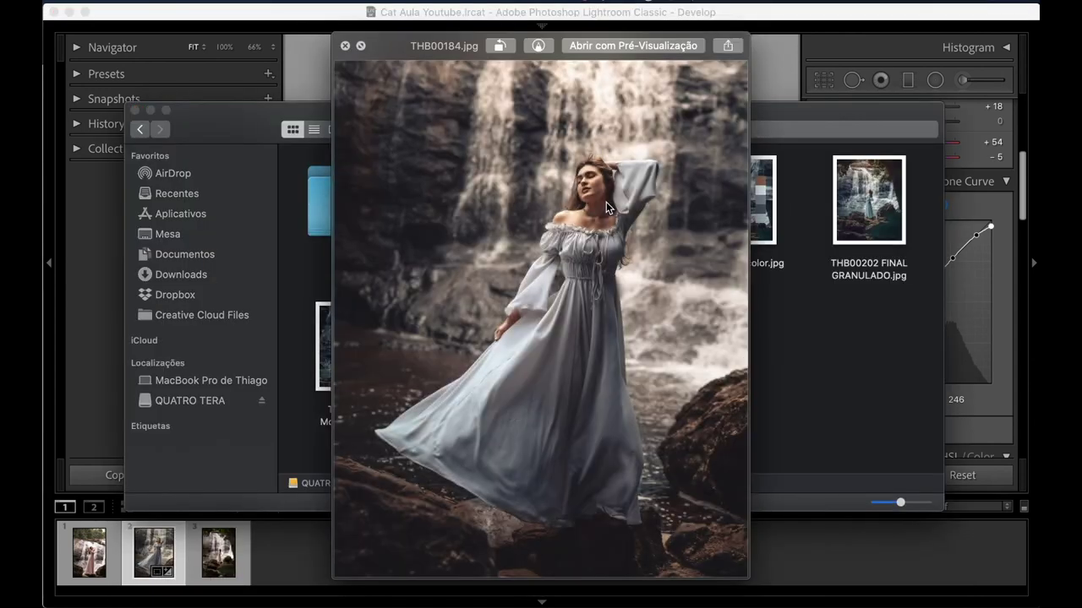
key(Right)
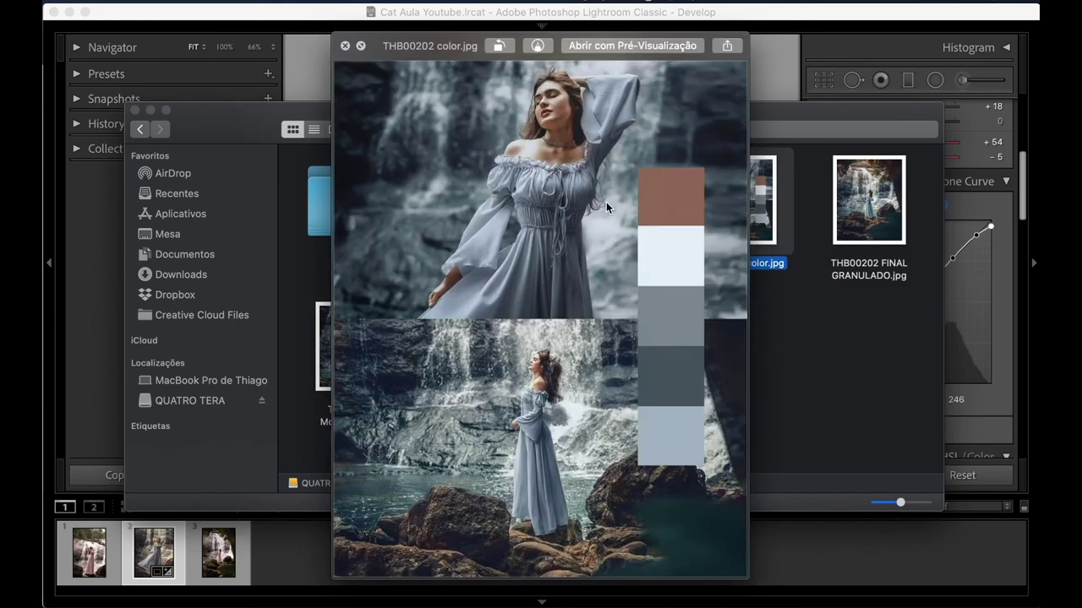
key(Right)
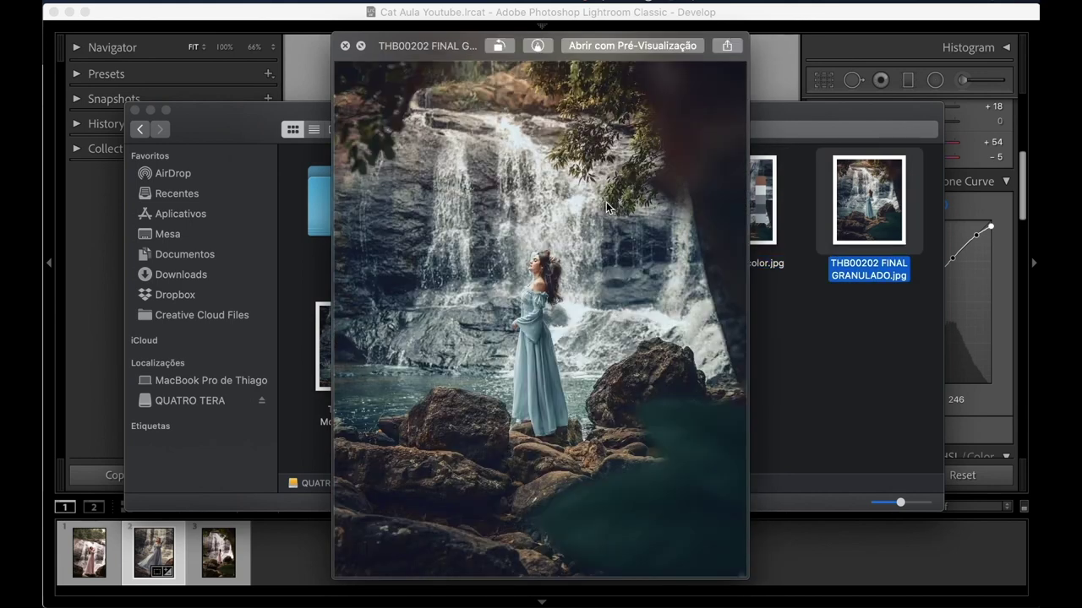
key(space)
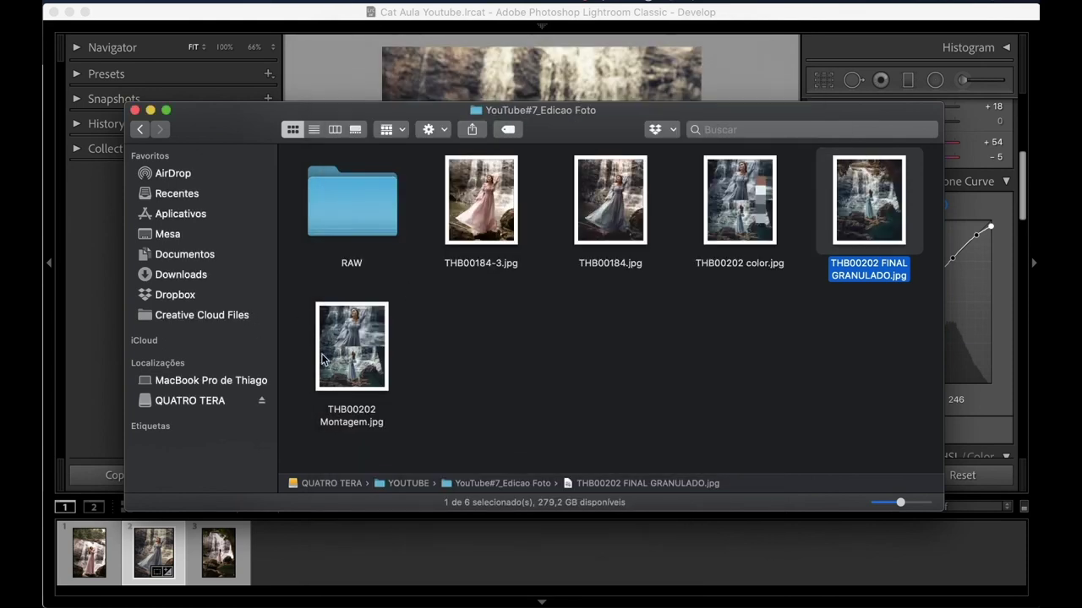
click(352, 365)
key(space)
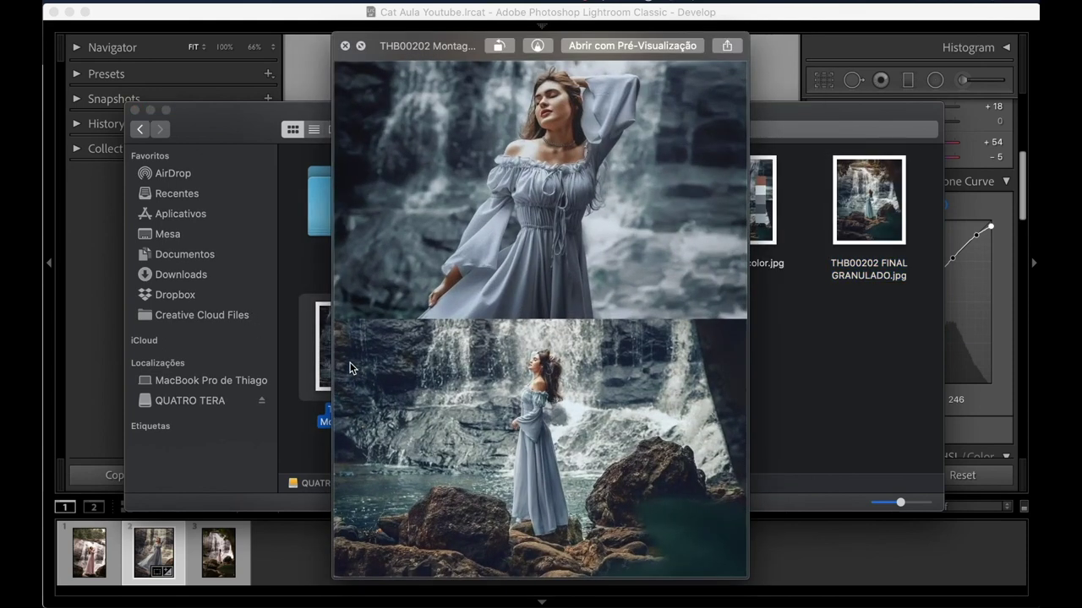
key(space)
click(736, 81)
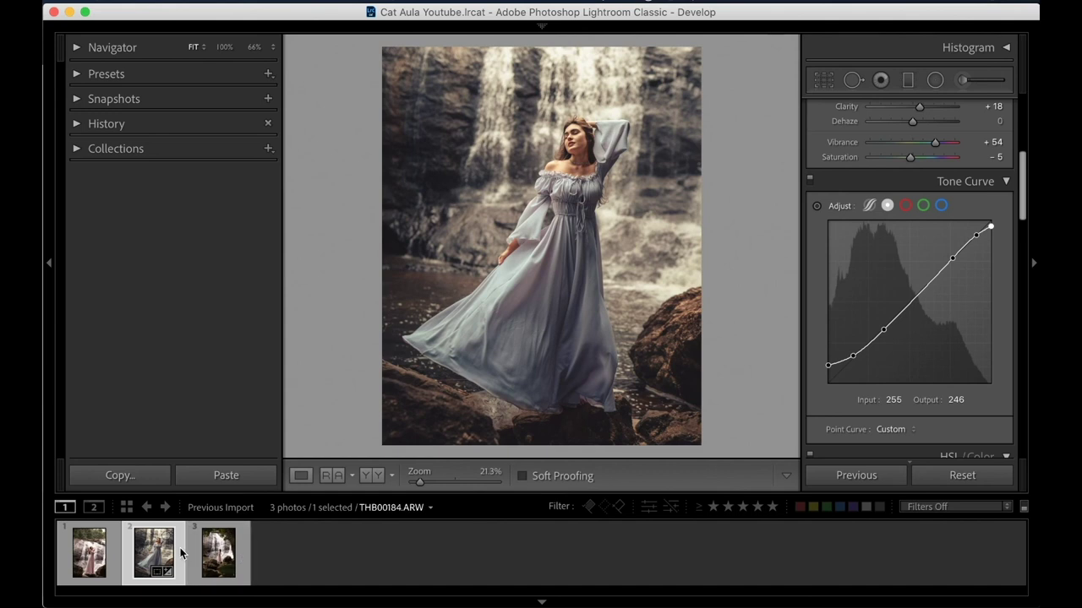
Step: Copy THB00184's develop settings and select the waterfall photo THB00202
key(ctrl+shift+c)
key(Return)
click(243, 552)
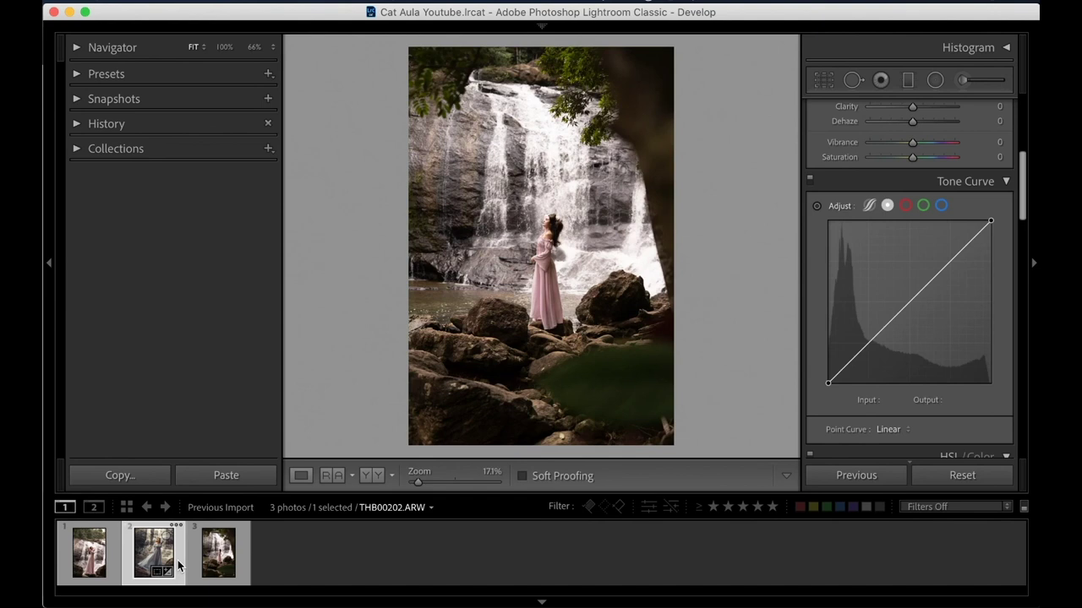
click(178, 566)
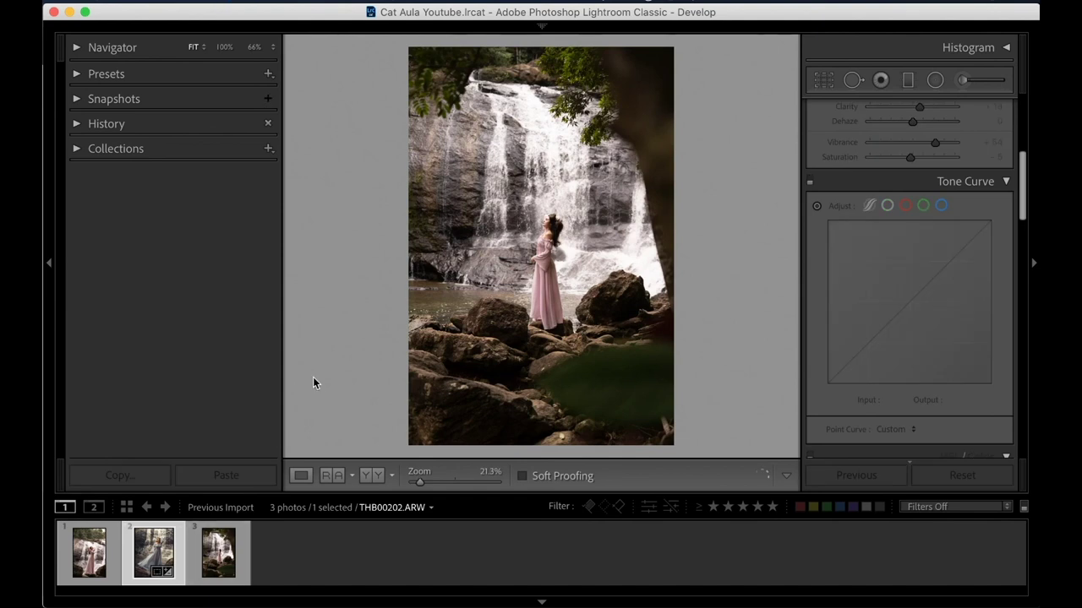
key(ctrl+shift+c)
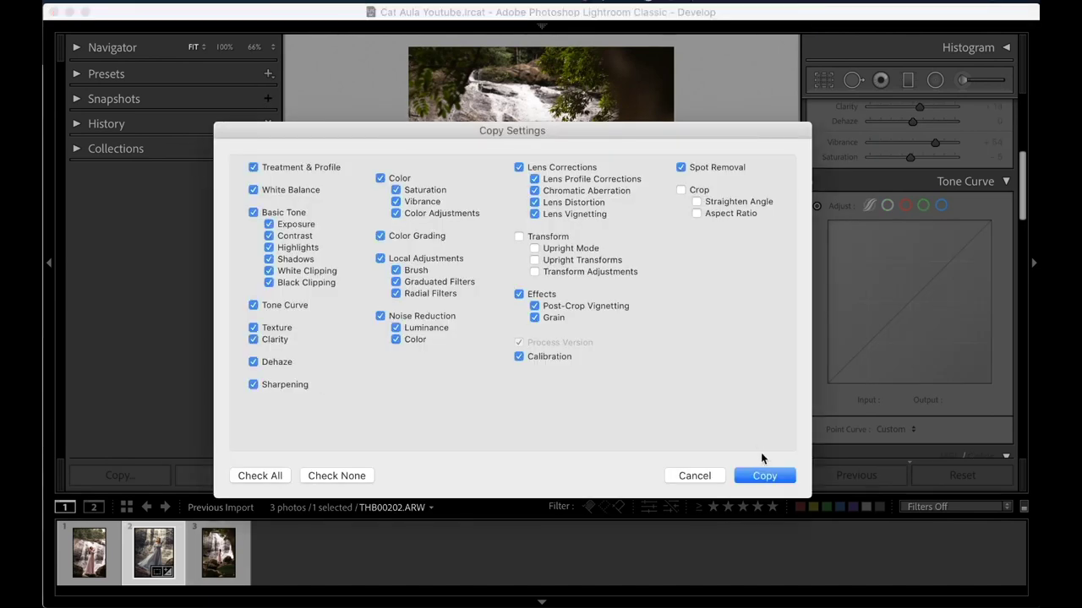
click(767, 476)
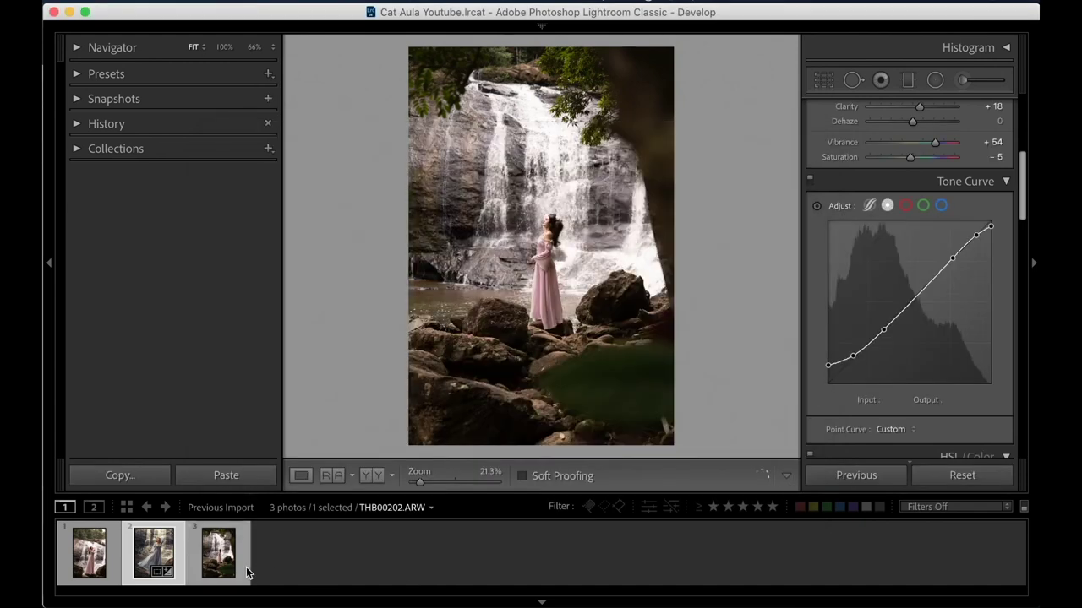
click(219, 573)
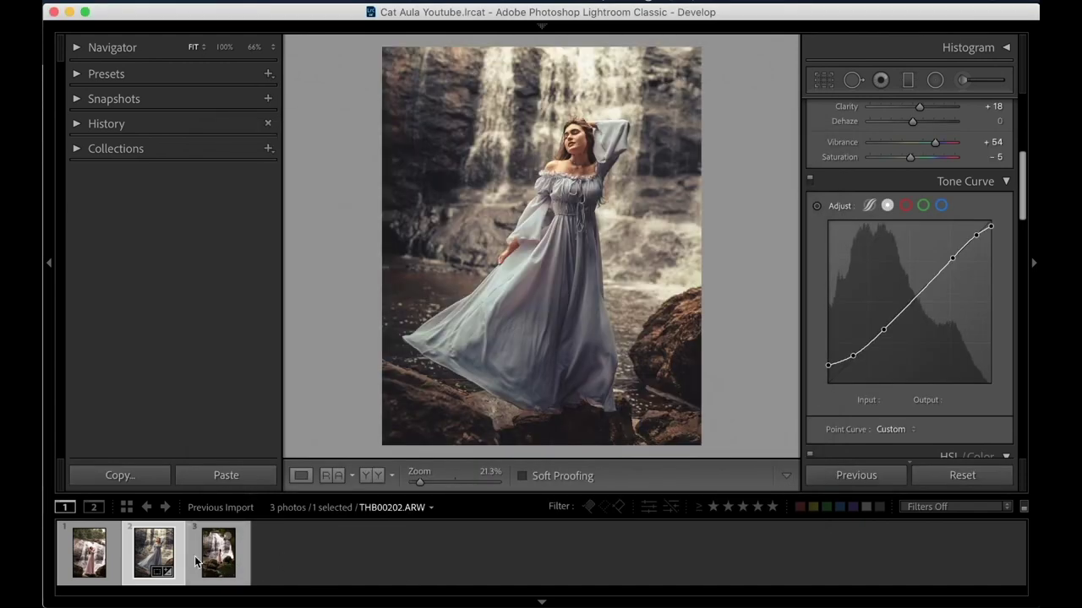
Step: Paste the grade onto THB00202, delete the Temp -85/Tint -15 waterfall brush pin, and compare before/after
click(235, 562)
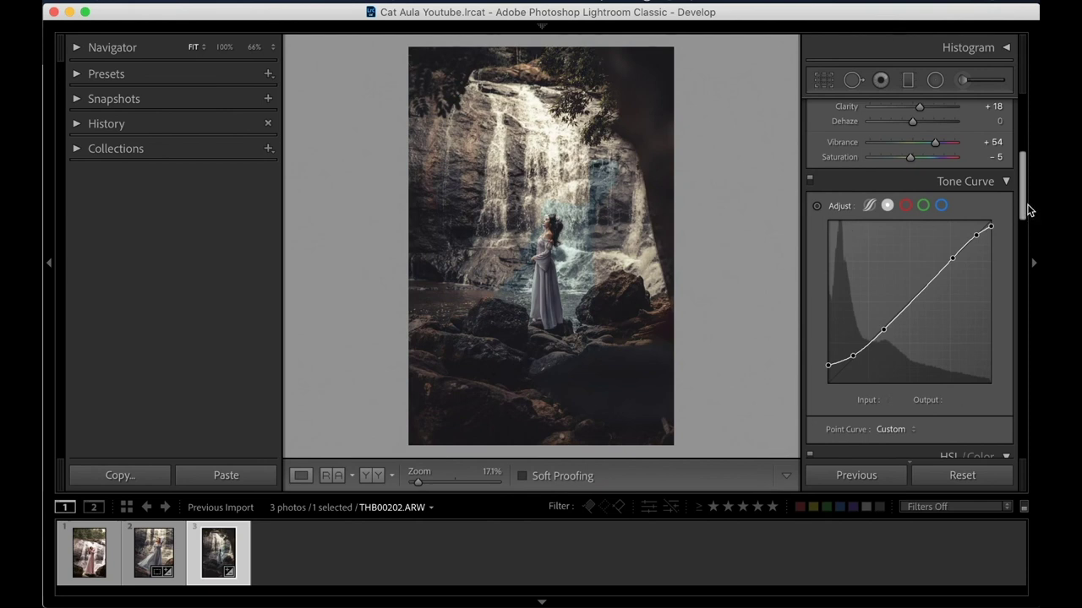
scroll(1029, 203, up, 5)
click(967, 80)
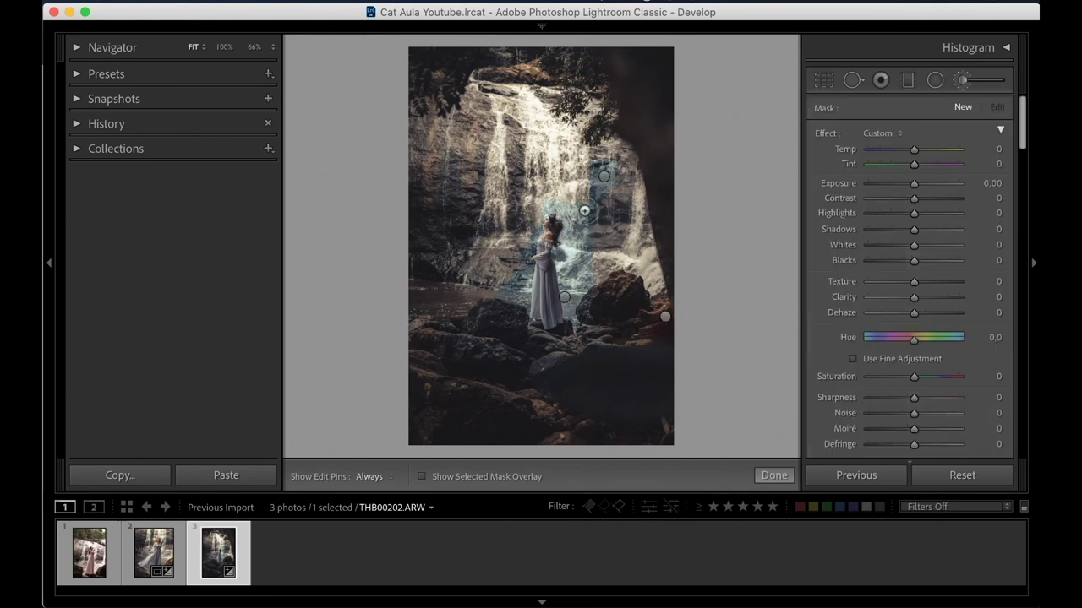
click(604, 177)
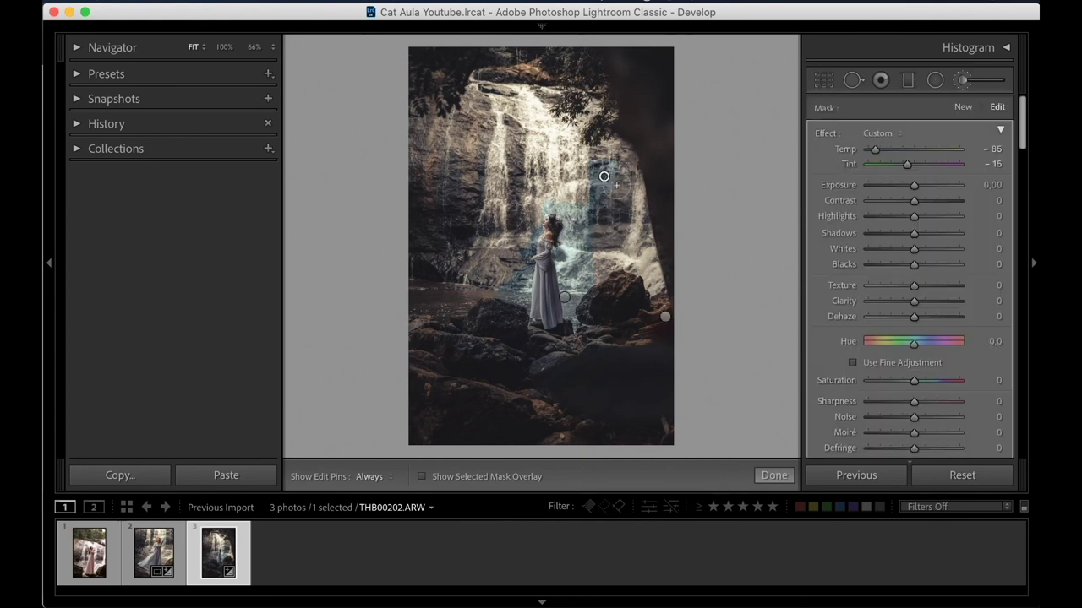
key(Delete)
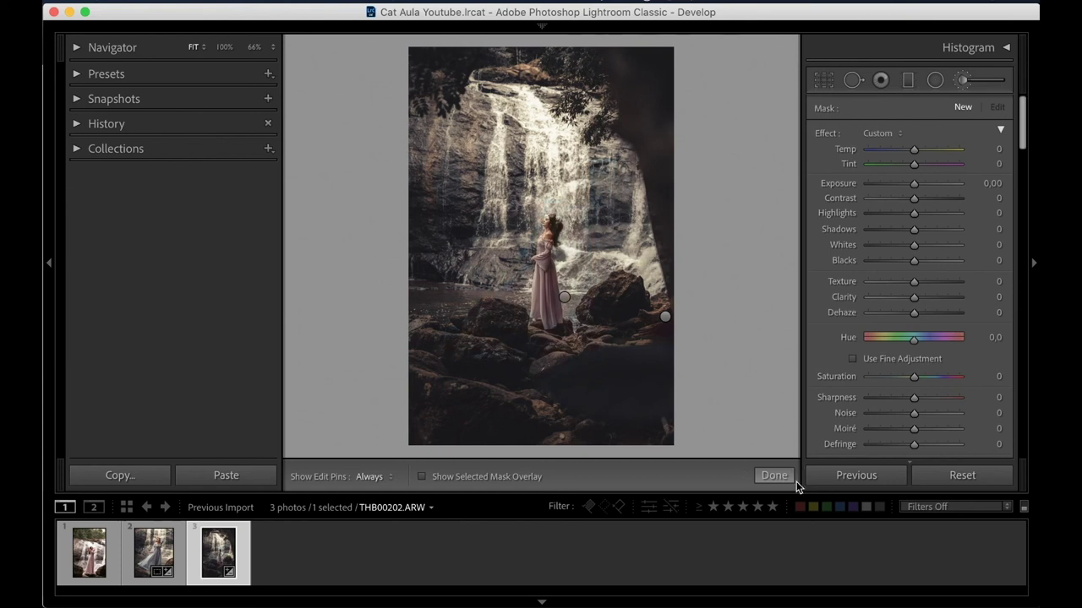
click(774, 475)
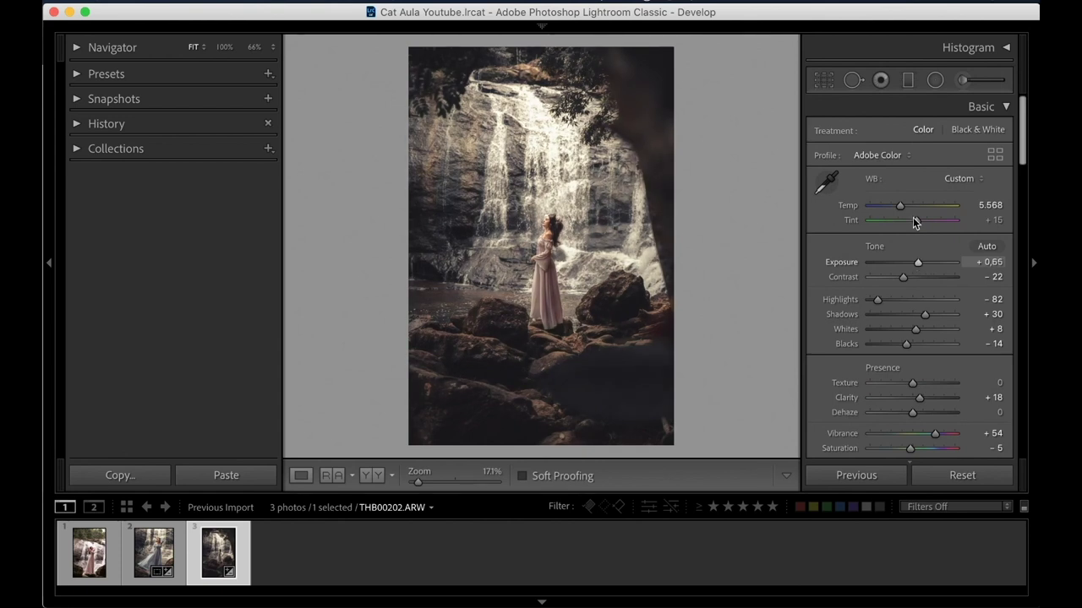
key(backslash)
key(backslash)
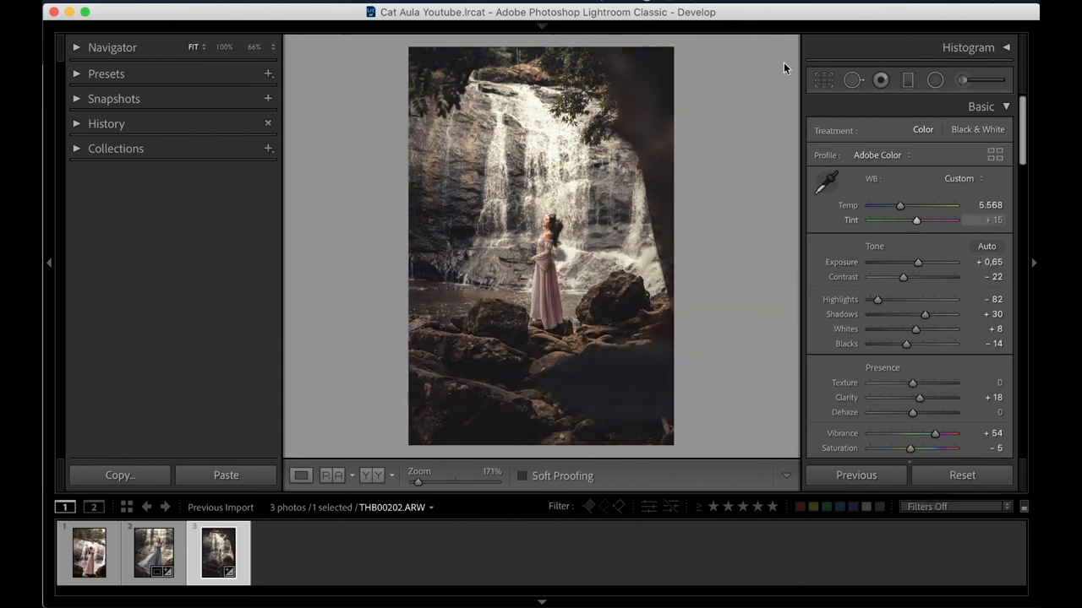
Step: Reshape and move the existing radial vignette ellipse to center it on the woman
key(m)
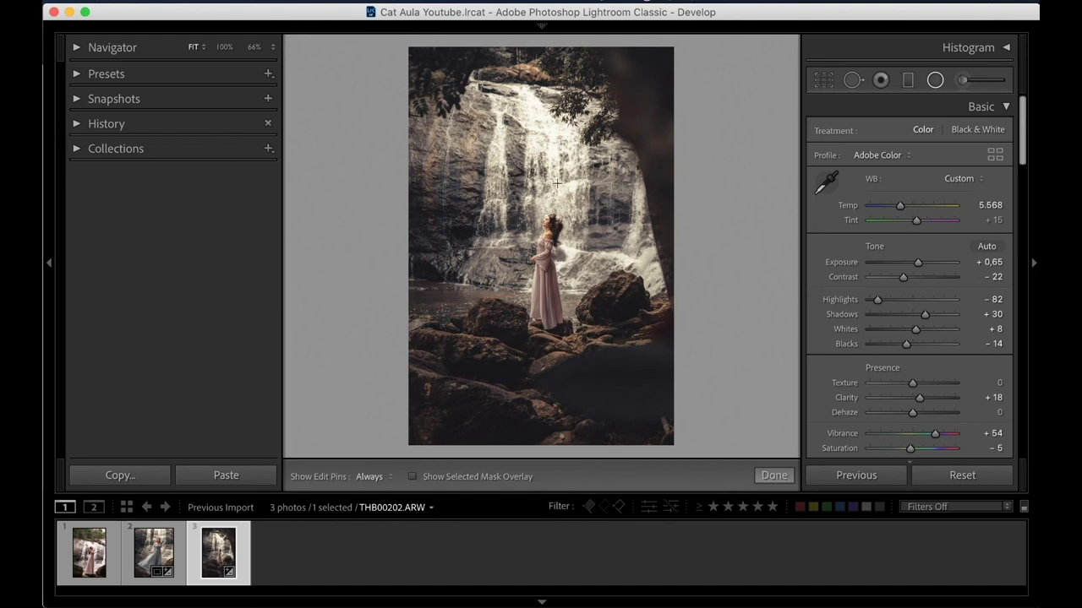
click(548, 181)
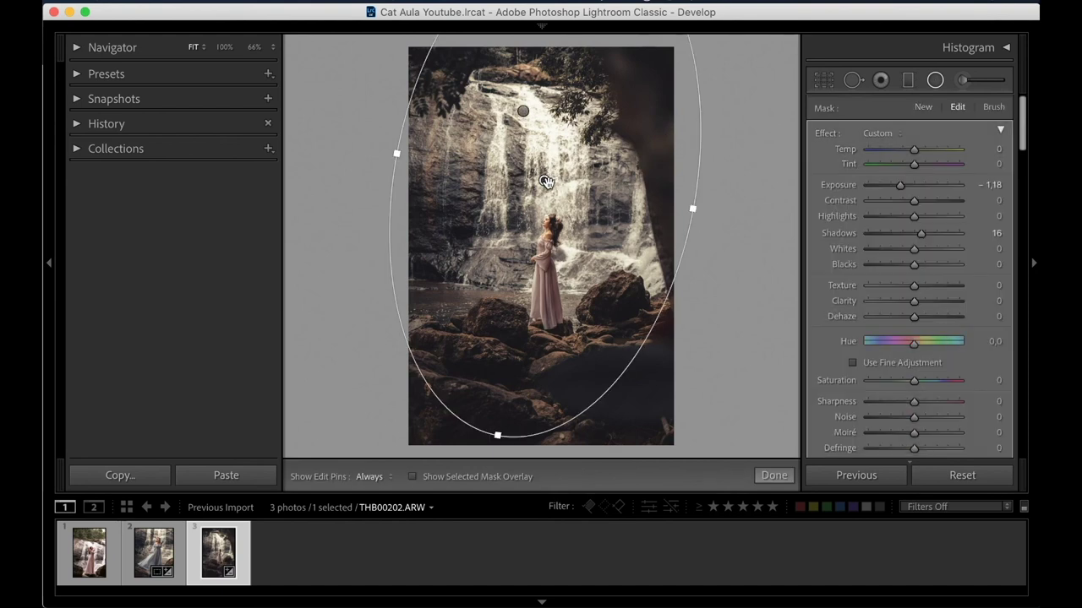
drag(498, 435, 527, 367)
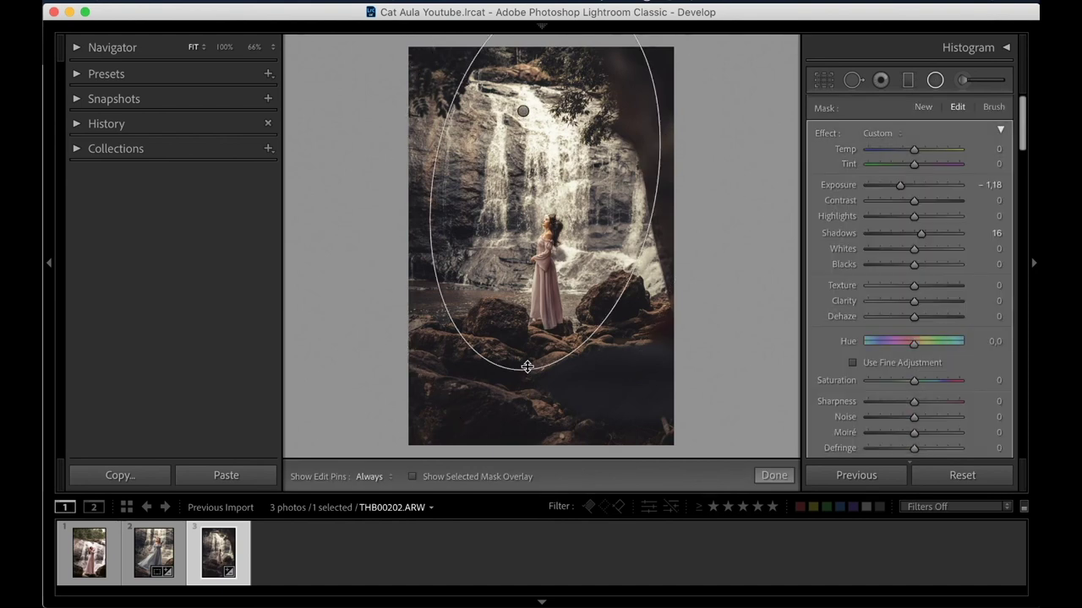
drag(657, 201, 687, 203)
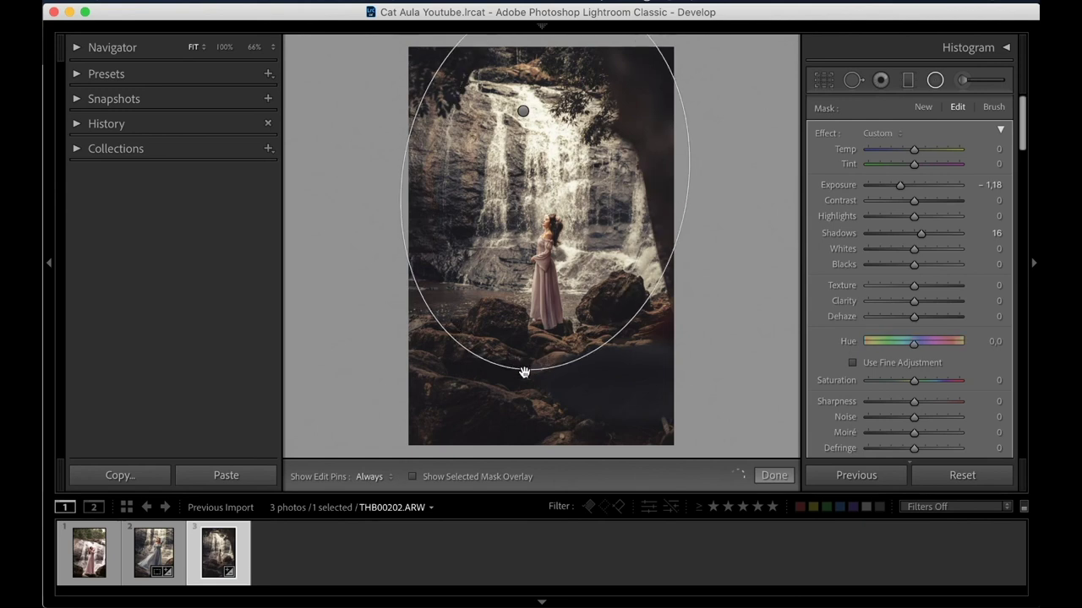
drag(524, 372, 550, 373)
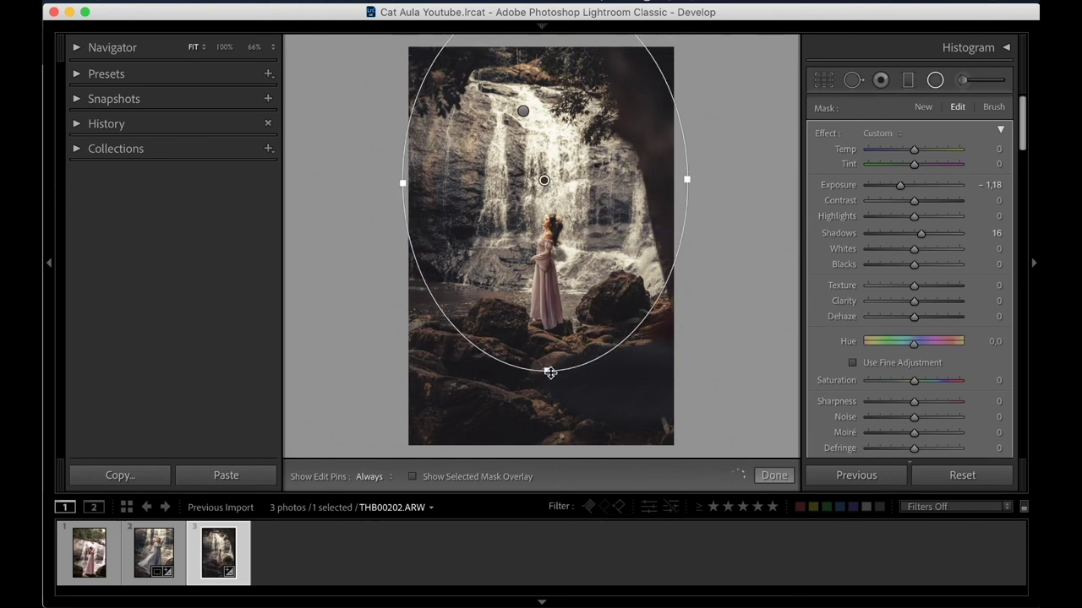
drag(549, 370, 796, 190)
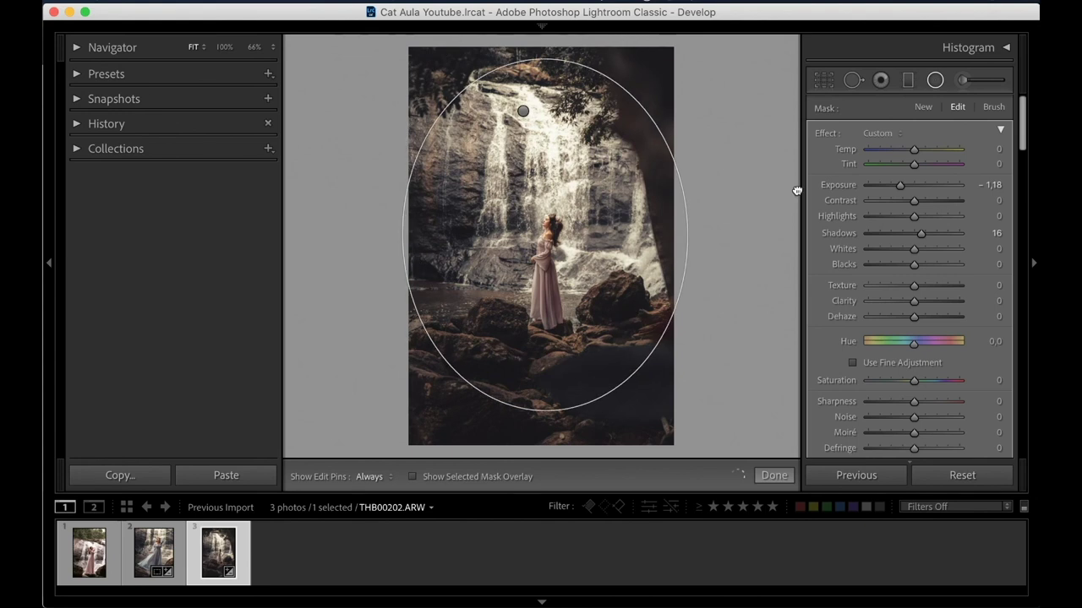
drag(899, 186, 813, 206)
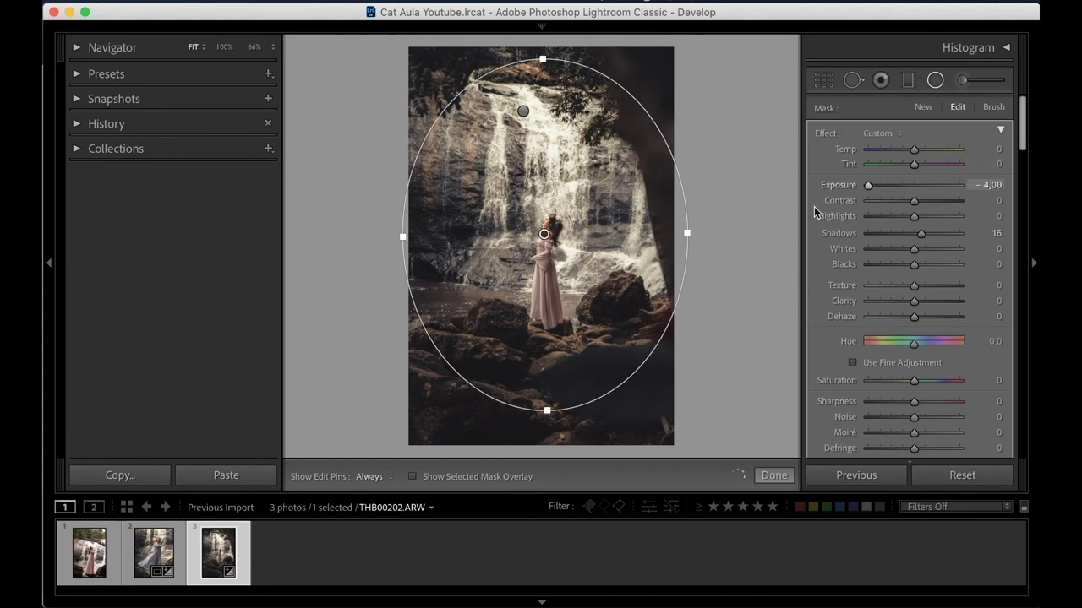
drag(541, 238, 528, 208)
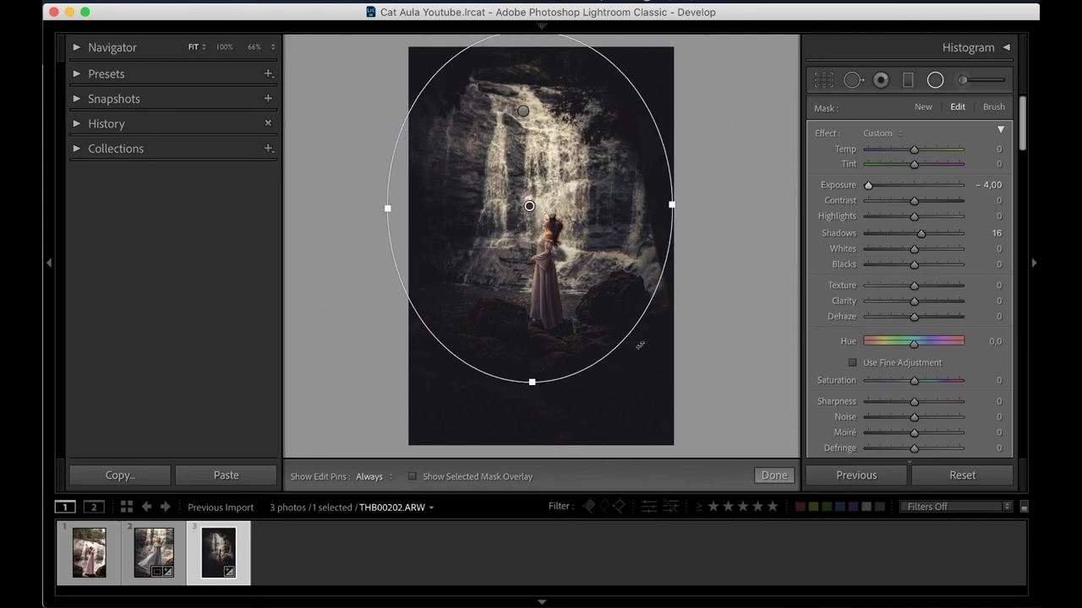
drag(526, 208, 539, 221)
Step: Set the vignette's outside exposure to −1.23 and raise Whites to +30
click(905, 186)
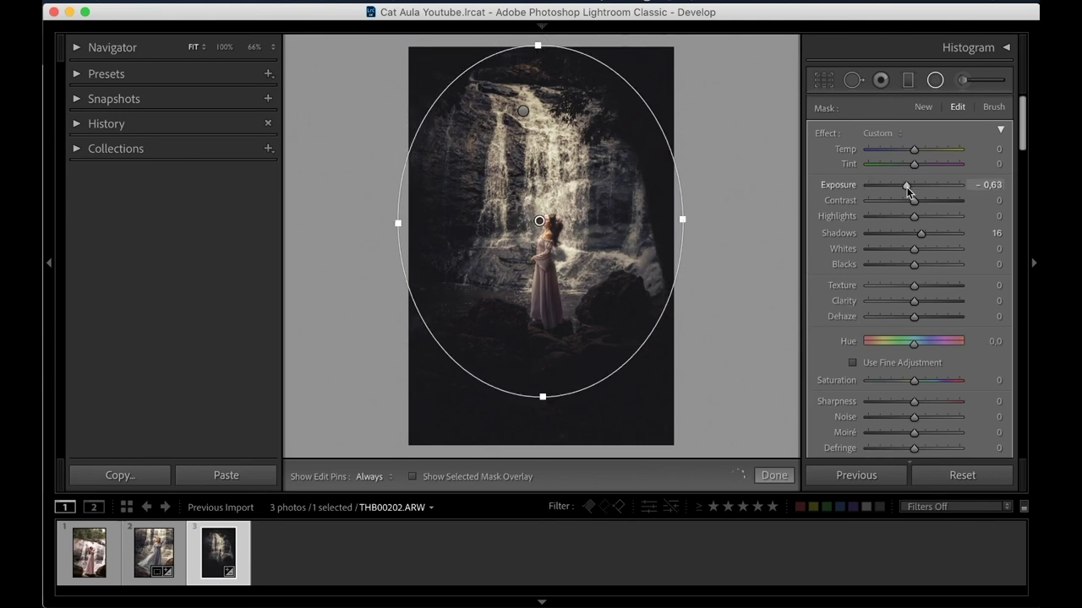
drag(906, 186, 898, 186)
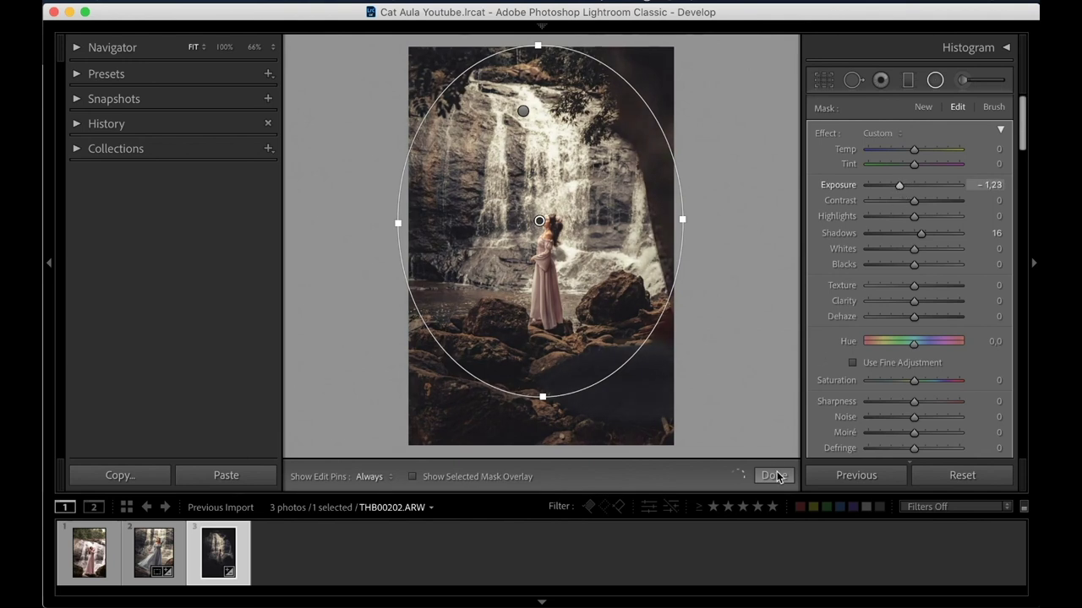
key(Return)
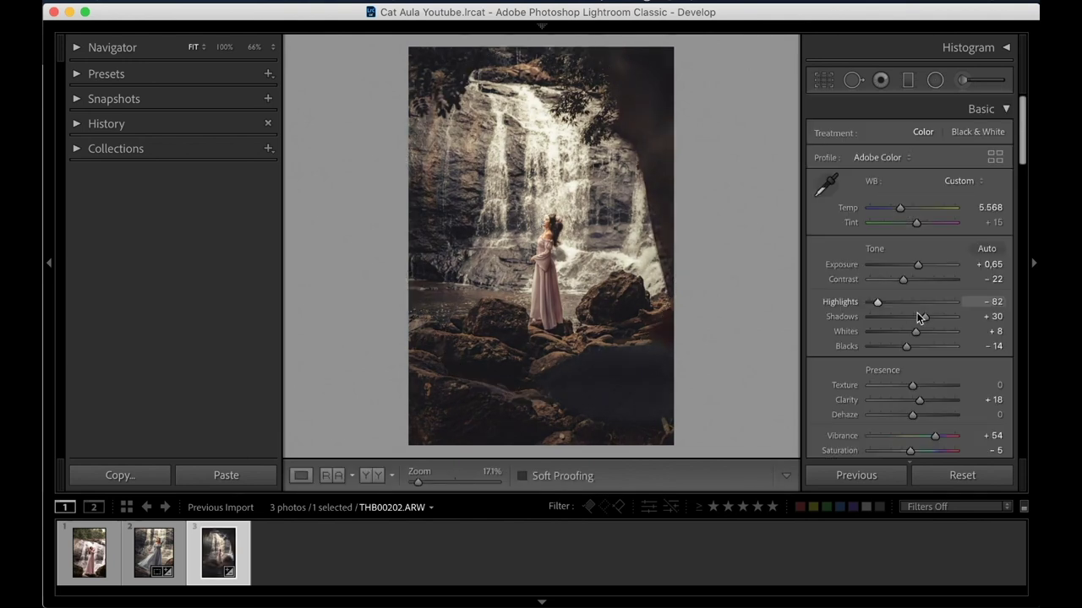
drag(919, 328, 926, 329)
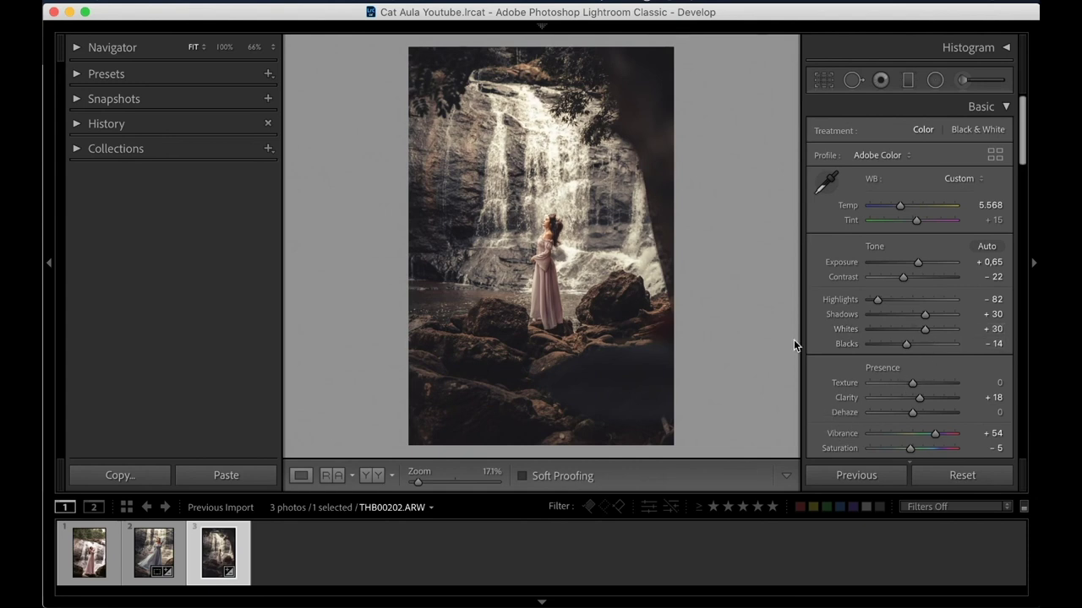
key(backslash)
key(backslash)
key(backslash)
key(backslash)
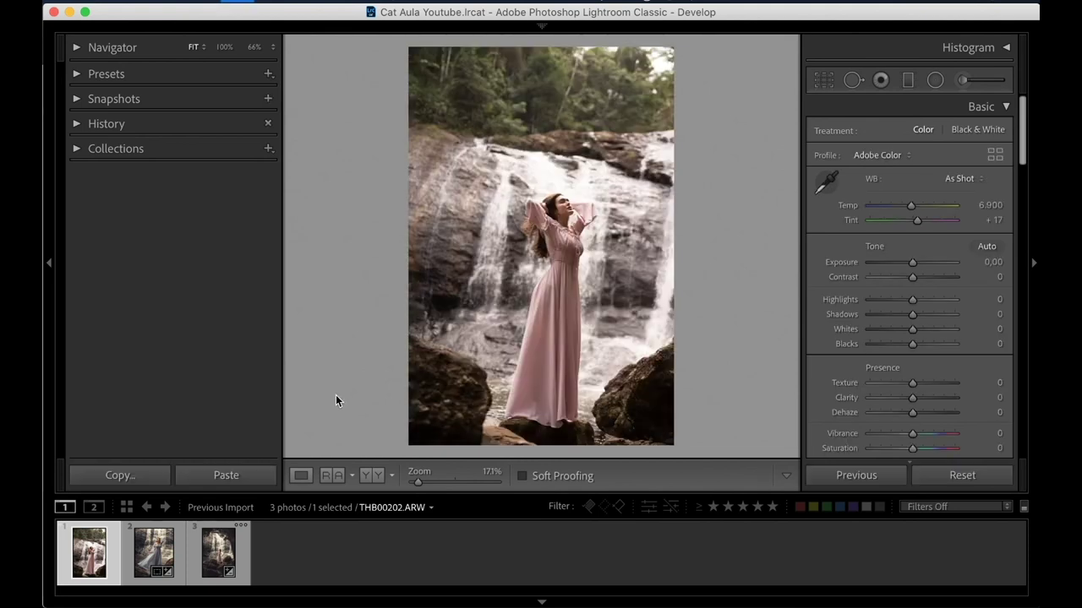
Step: Paste the grade onto the pink-dress photo and fit its radial vignette to the woman at −0.80
key(super+shift+v)
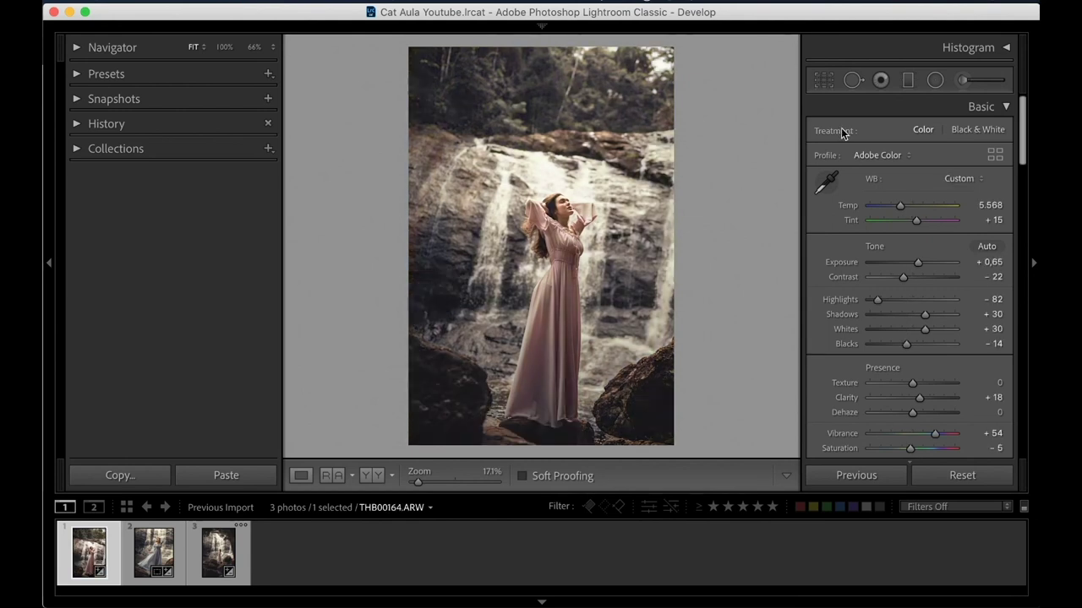
click(935, 80)
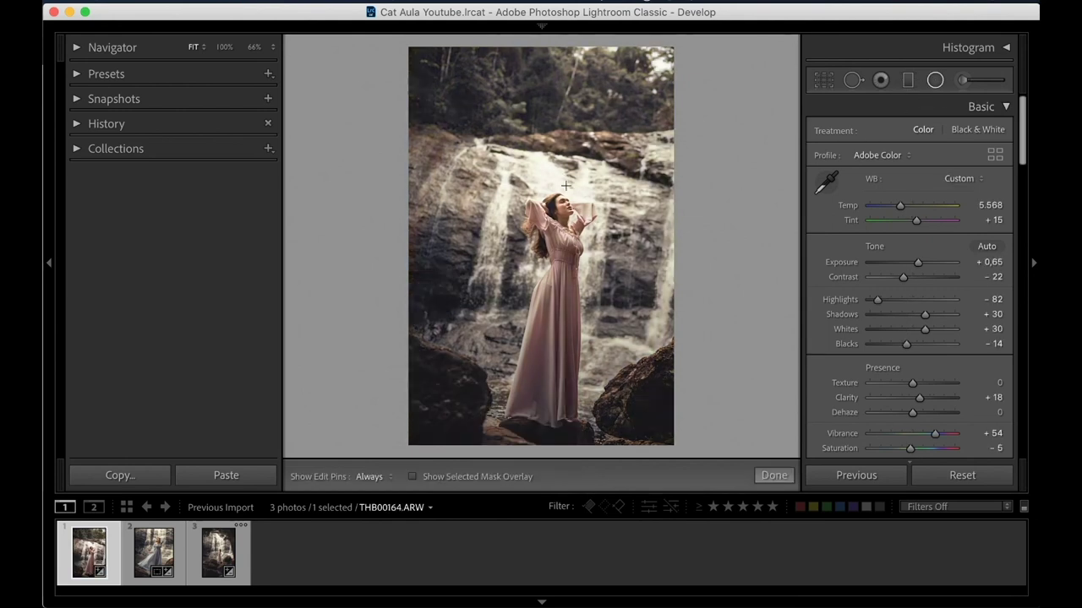
click(539, 221)
drag(540, 221, 599, 192)
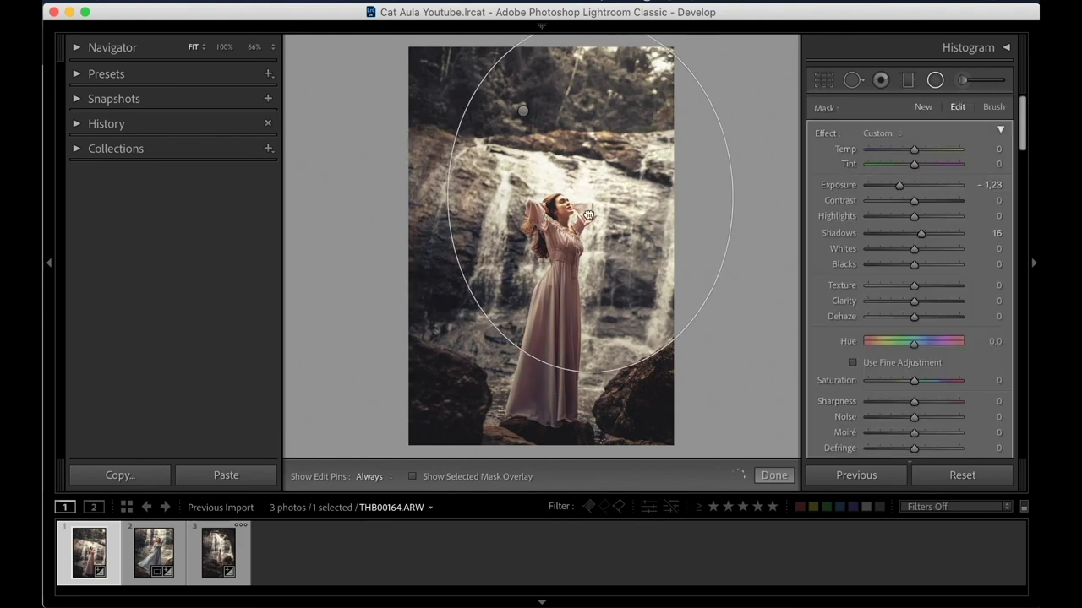
drag(592, 374, 591, 410)
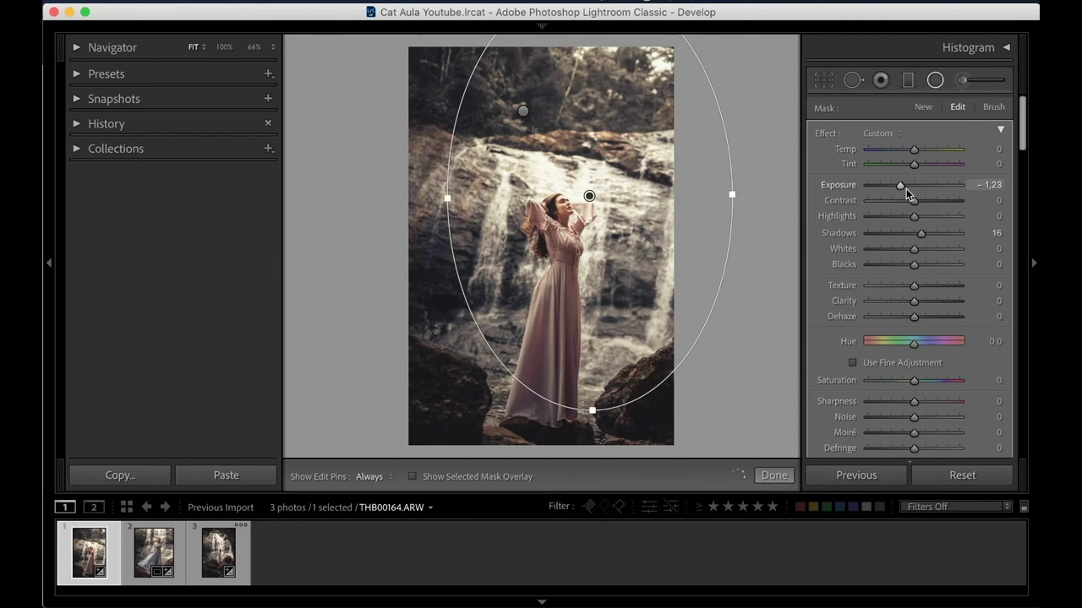
drag(900, 187, 905, 186)
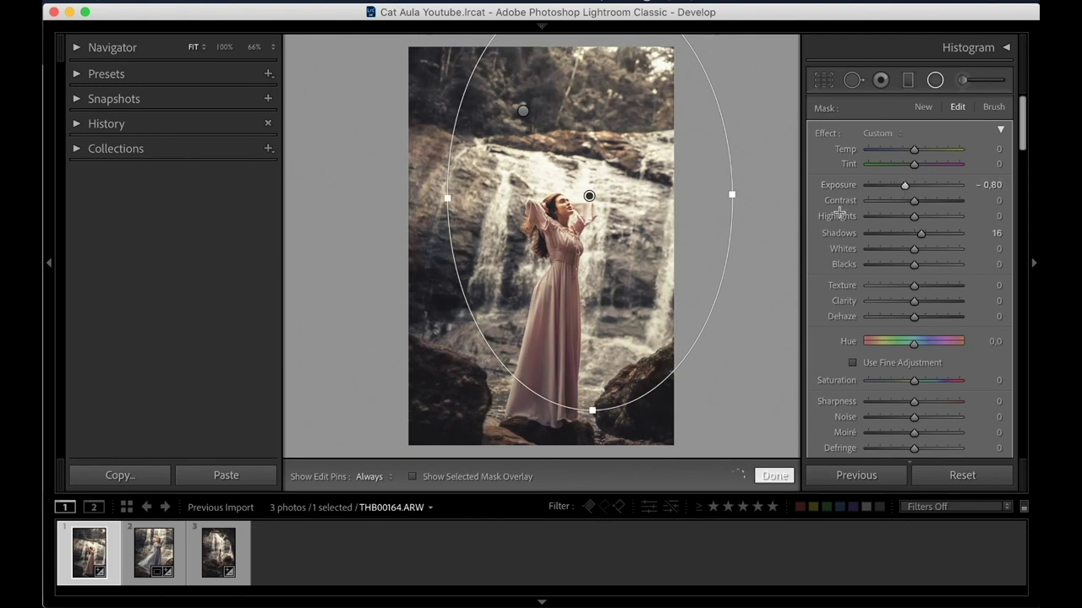
Step: Set the pink-dress photo's Exposure to +0.30 and Whites to +36
click(772, 475)
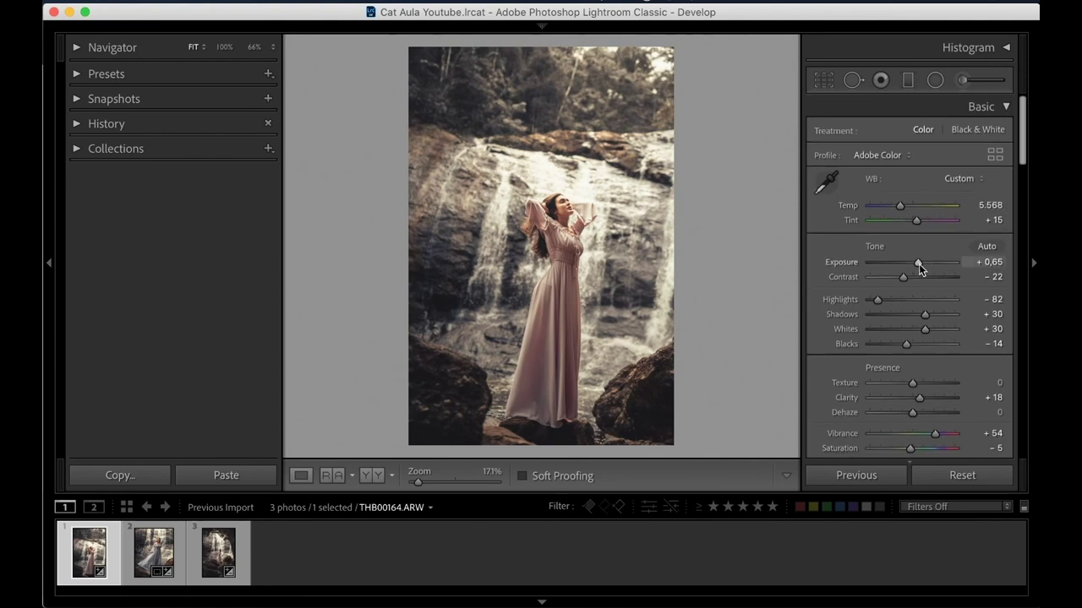
key(Down)
key(Down)
key(Down)
key(Down)
key(Down)
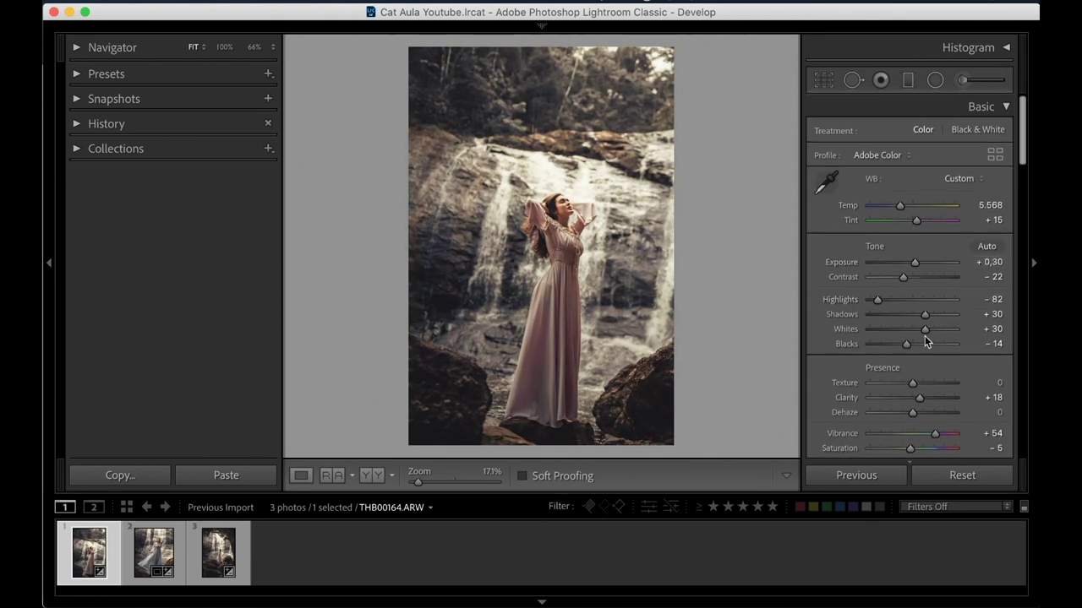
drag(924, 335, 926, 331)
key(backslash)
key(backslash)
key(backslash)
key(backslash)
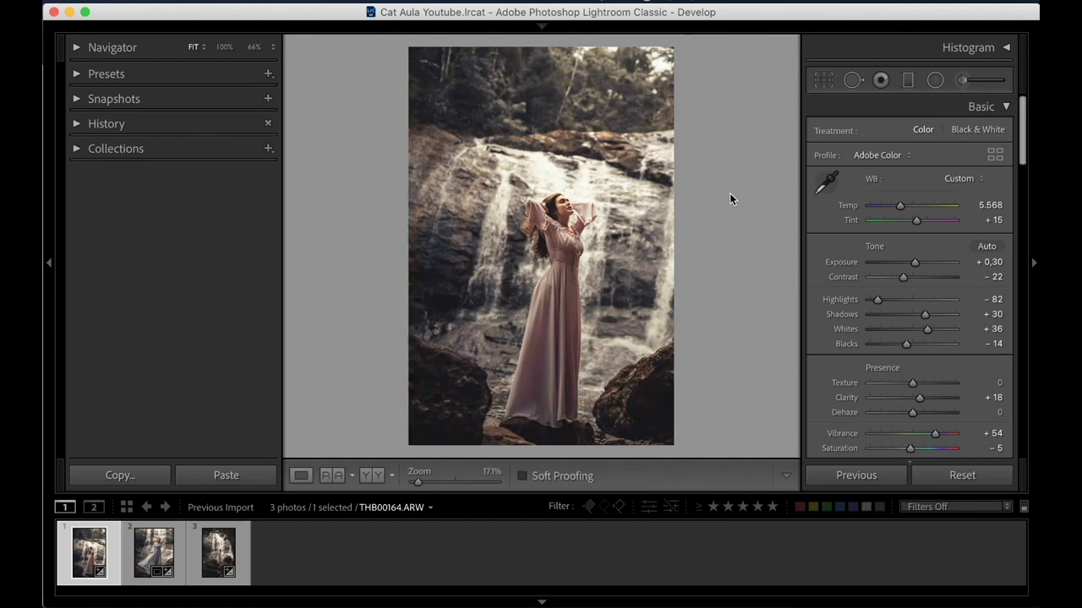